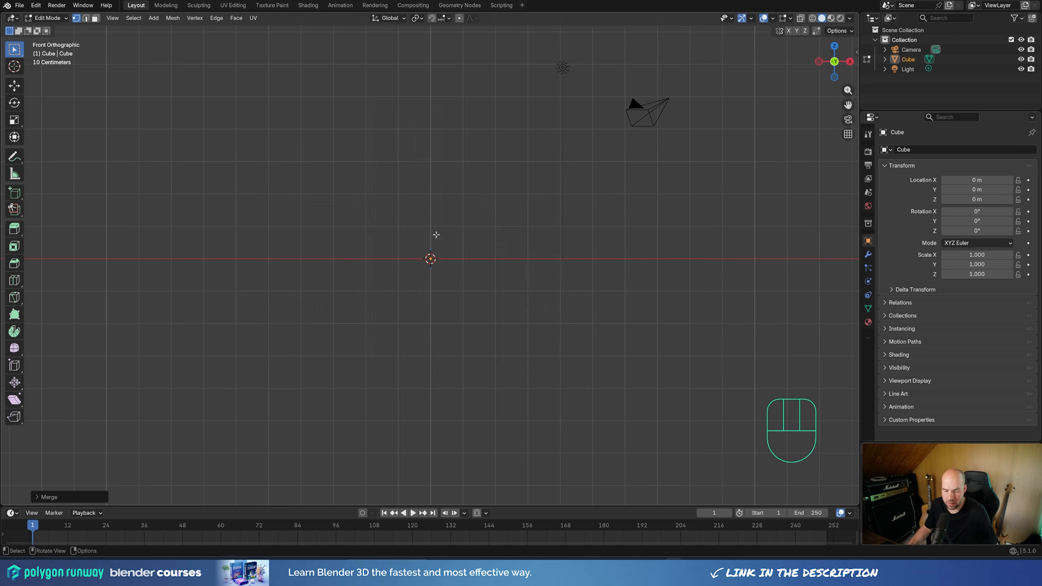
Step: Extrude the origin vertex four times into a bent trunk leaning toward +X, first two segments about 1.1 m each and the last about 0.7 m
{"action": "key", "text": "e"}
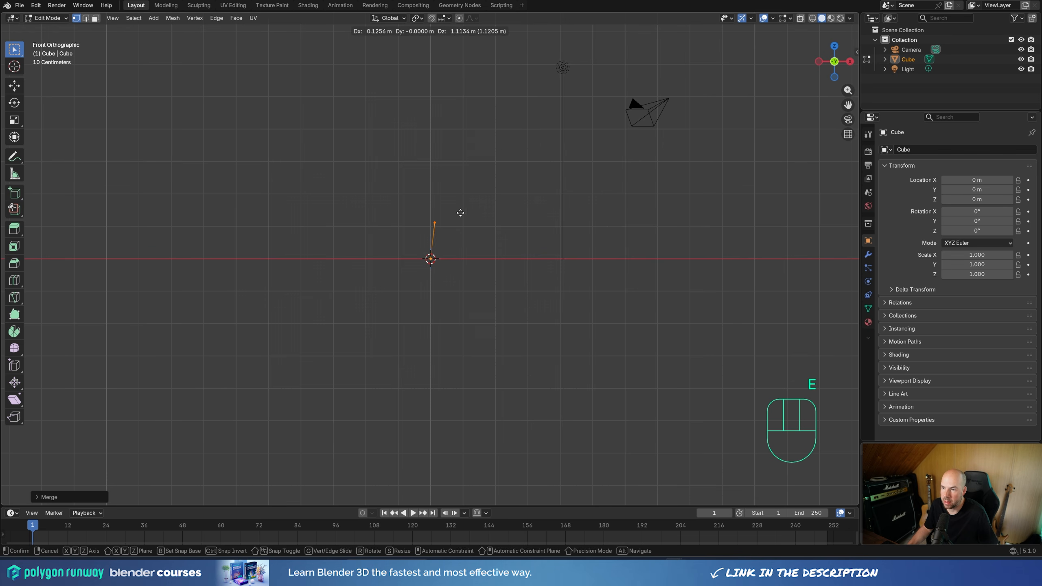
{"action": "left_click", "coordinate": [459, 213]}
{"action": "key", "text": "e"}
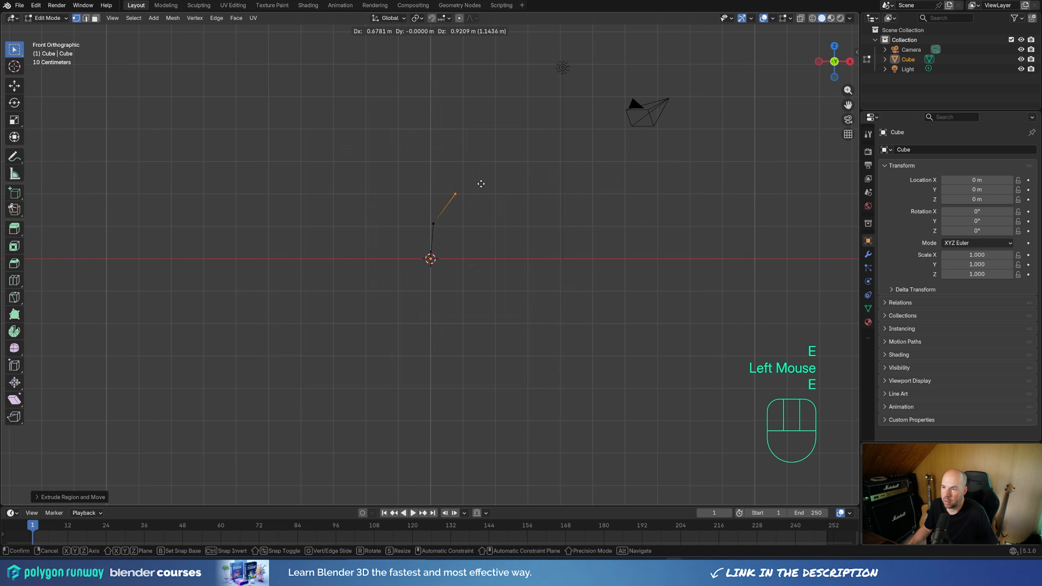
{"action": "left_click", "coordinate": [478, 186]}
{"action": "key", "text": "e"}
{"action": "left_click", "coordinate": [507, 176]}
{"action": "key", "text": "e"}
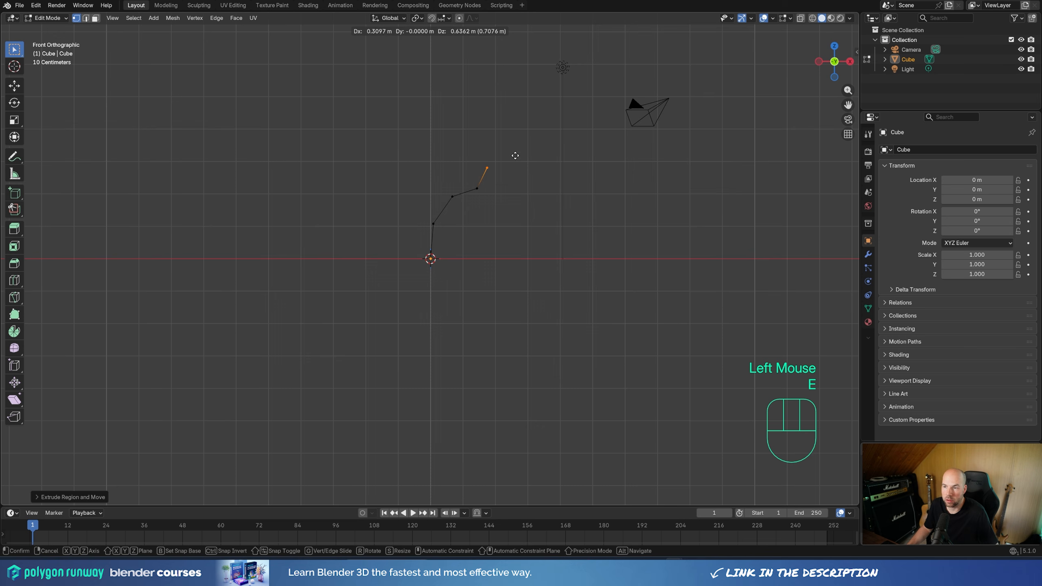
{"action": "left_click", "coordinate": [515, 156]}
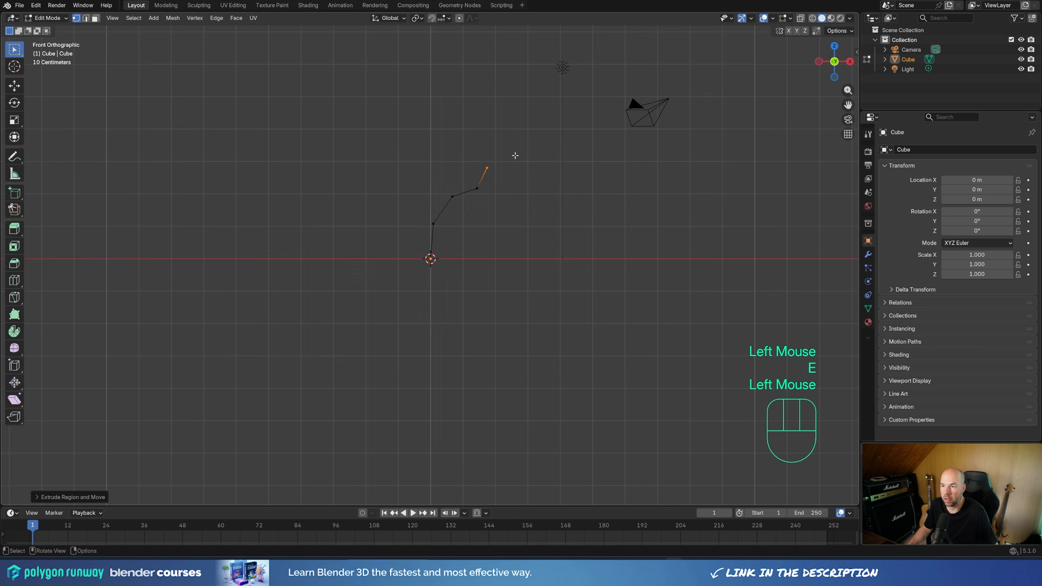
Step: Duplicate the trunk's fork vertex and extrude a side branch from it in two upward segments of about 0.56 m and 0.45 m
{"action": "double_click", "coordinate": [453, 197]}
{"action": "key", "text": "shift+d"}
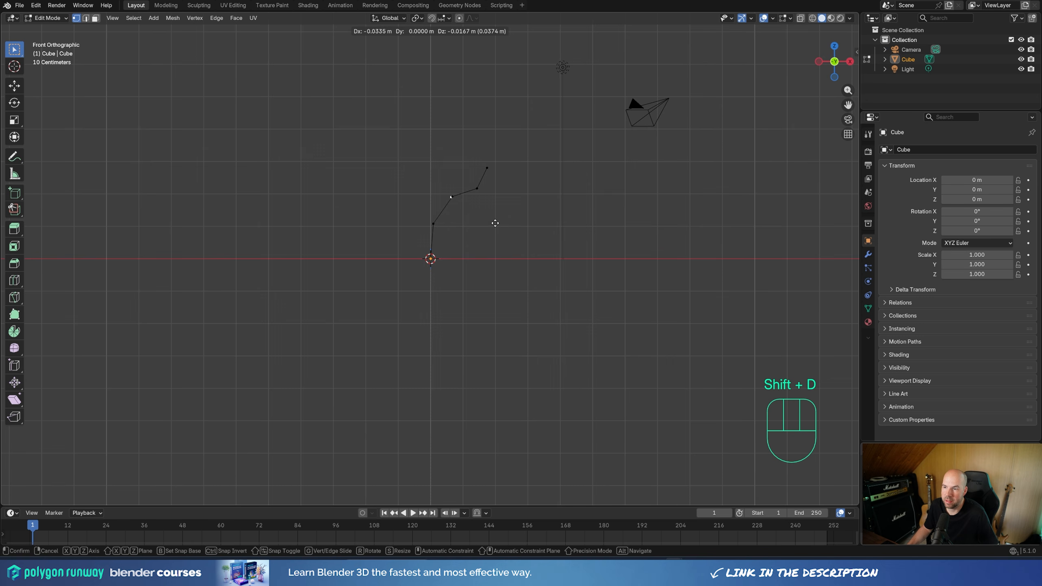
{"action": "left_click", "coordinate": [492, 221]}
{"action": "key", "text": "e"}
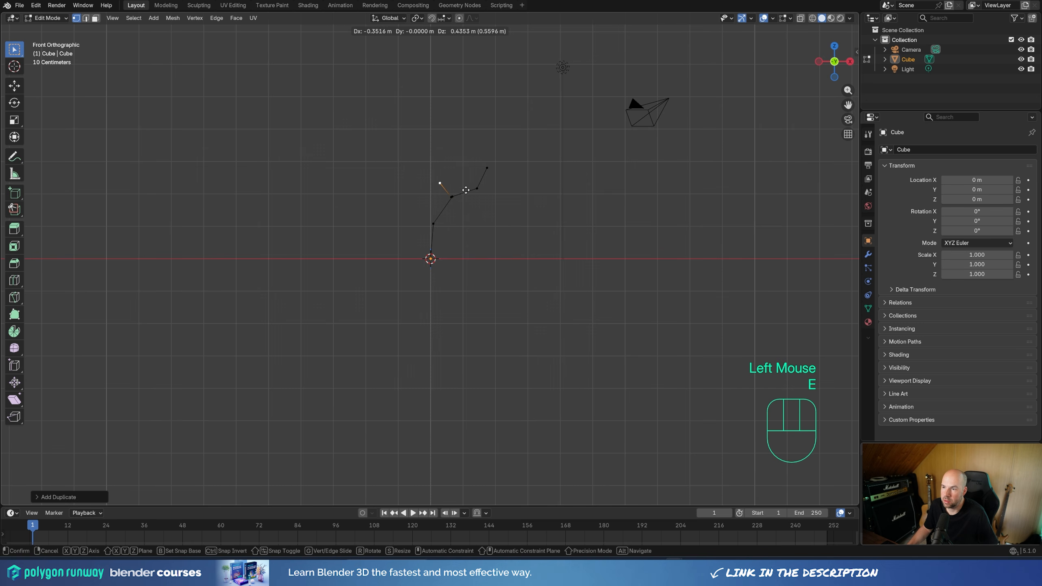
{"action": "left_click", "coordinate": [464, 189]}
{"action": "key", "text": "e"}
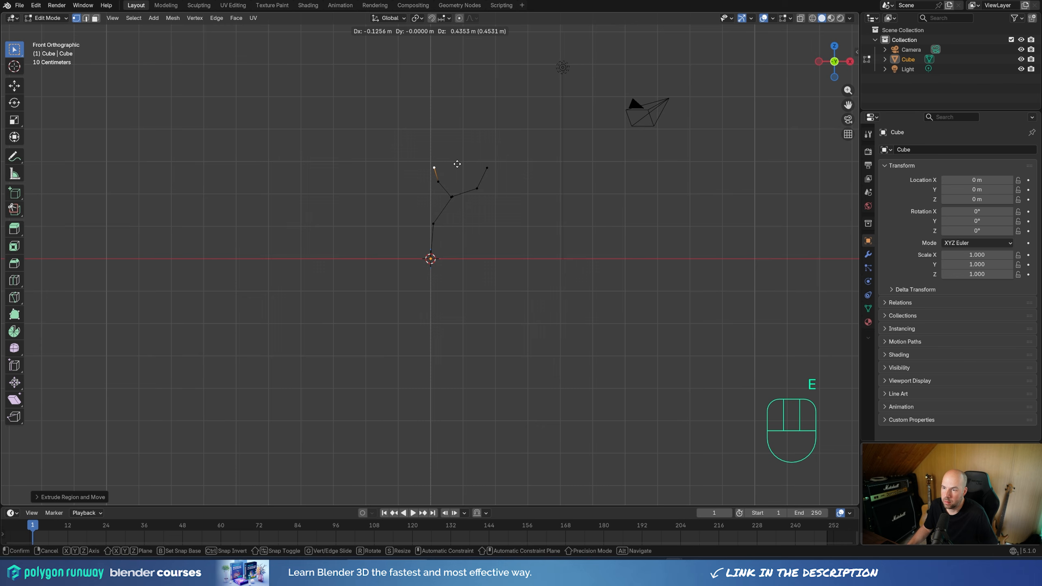
{"action": "left_click", "coordinate": [456, 164]}
Step: Offset the longer branch and the side branch to opposite sides along Y so the flat skeleton gains depth
{"action": "middle_click_drag", "start_coordinate": [475, 232], "coordinate": [462, 205]}
{"action": "left_click_drag", "start_coordinate": [463, 204], "coordinate": [500, 264]}
{"action": "middle_click_drag", "start_coordinate": [501, 265], "coordinate": [457, 278]}
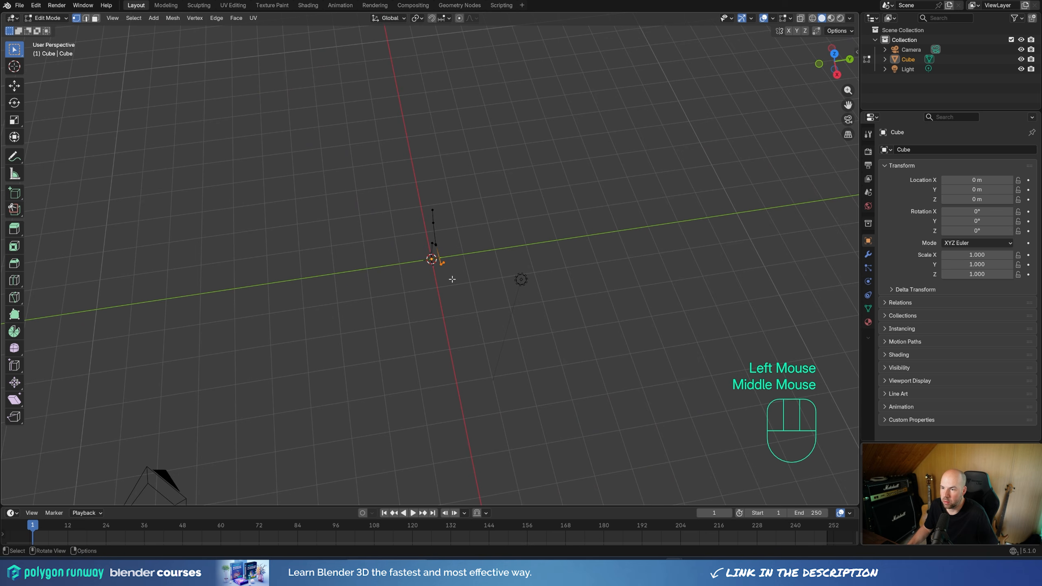
{"action": "key", "text": "g"}
{"action": "left_click", "coordinate": [465, 274]}
{"action": "left_click_drag", "start_coordinate": [408, 183], "coordinate": [447, 223]}
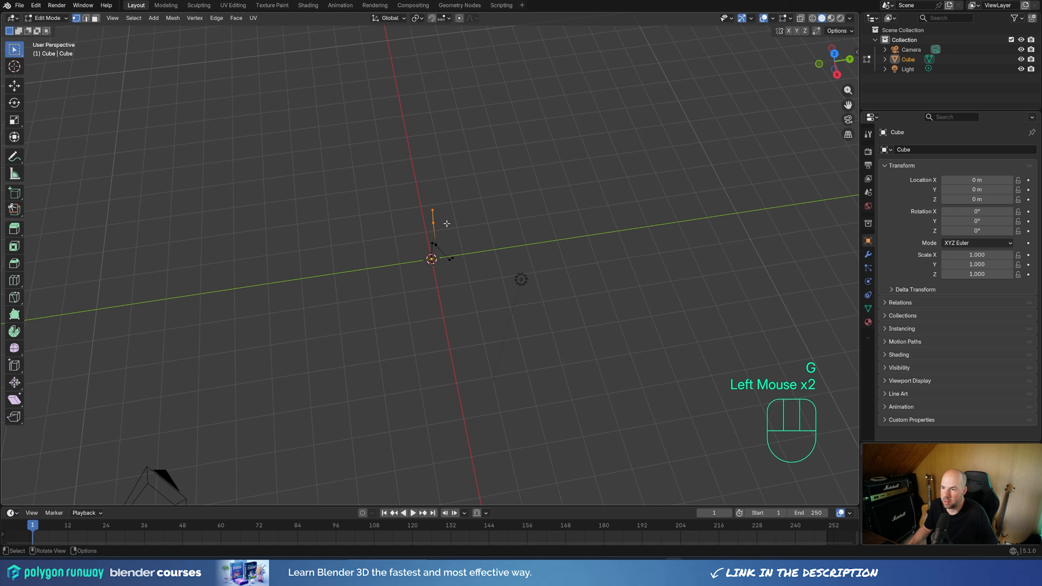
{"action": "key", "text": "g"}
{"action": "left_click", "coordinate": [449, 225]}
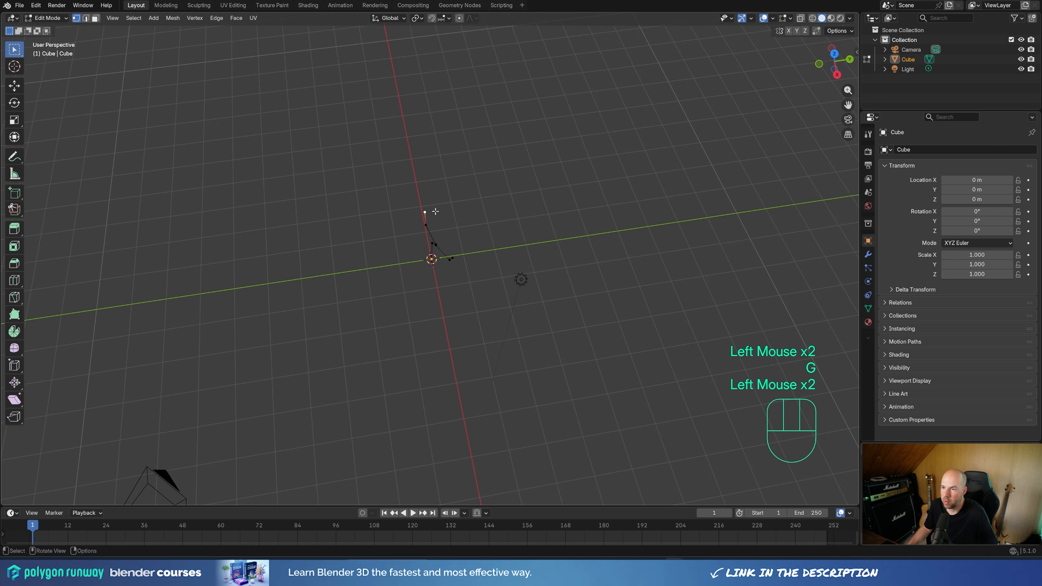
Step: Move the end vertices of the side branch and the longer branch individually for a more irregular shape
{"action": "key", "text": "g"}
{"action": "left_click", "coordinate": [455, 226]}
{"action": "left_click", "coordinate": [456, 256]}
{"action": "key", "text": "g"}
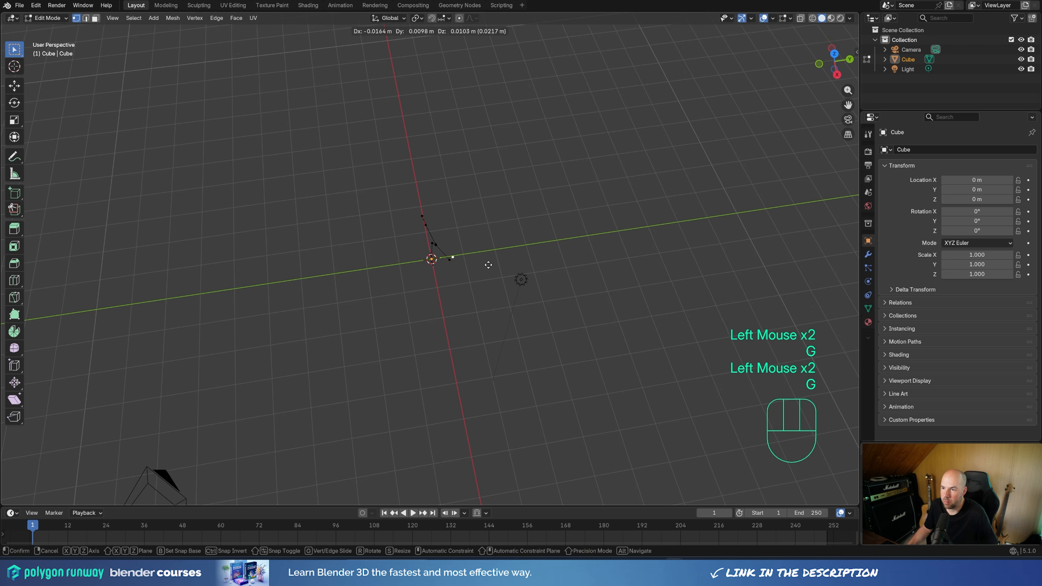
{"action": "left_click", "coordinate": [488, 264]}
{"action": "middle_click_drag", "start_coordinate": [488, 258], "coordinate": [521, 233]}
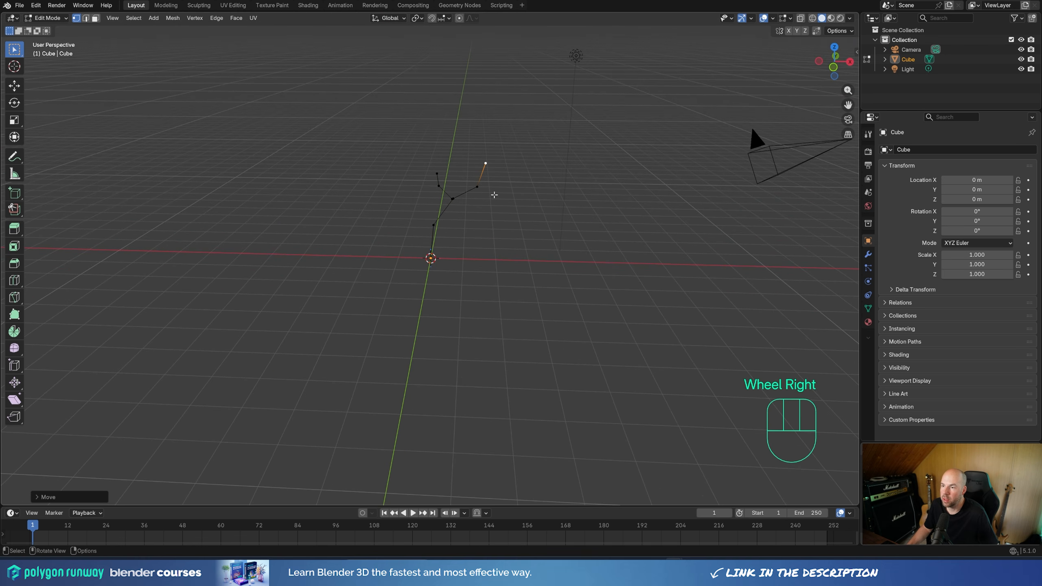
Step: Leave mesh editing and convert the branching edge object to a curve
{"action": "key", "text": "Tab"}
{"action": "right_click", "coordinate": [498, 199]}
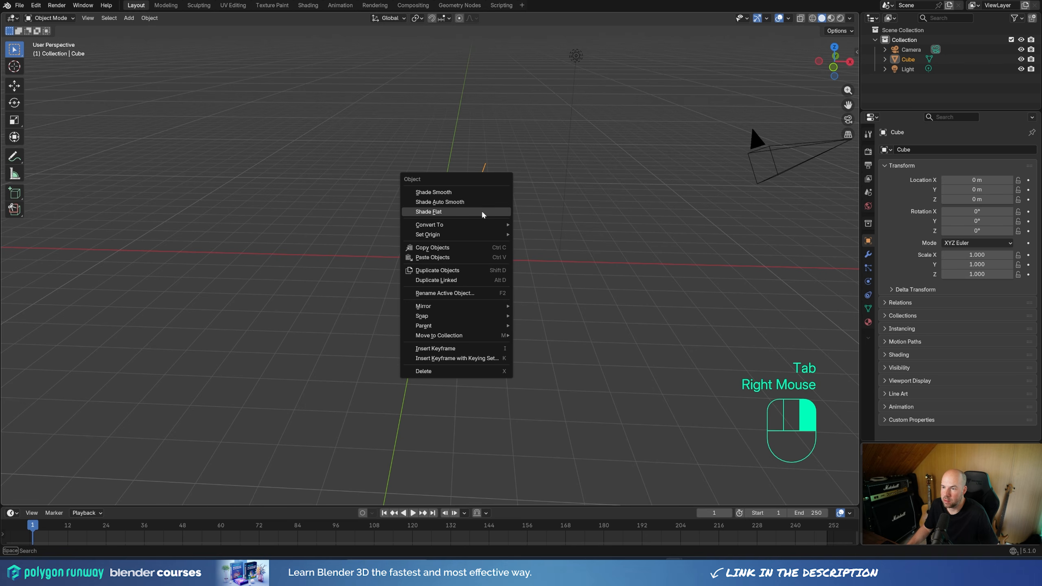
{"action": "mouse_move", "coordinate": [476, 226]}
{"action": "left_click", "coordinate": [533, 233]}
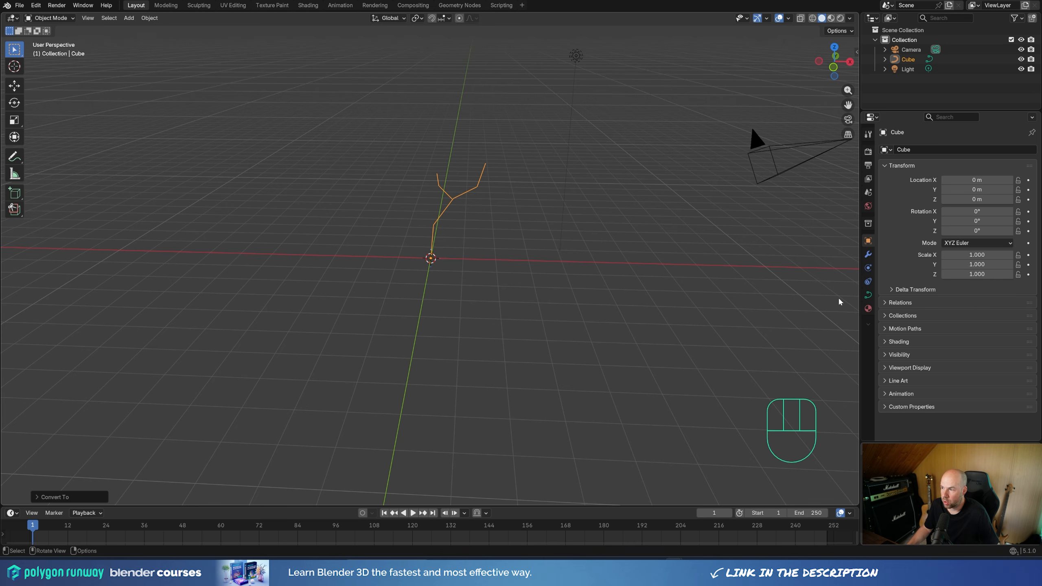
Step: Give the curve a round bevel with a depth of 0.366 m and a resolution of 2
{"action": "left_click", "coordinate": [868, 296]}
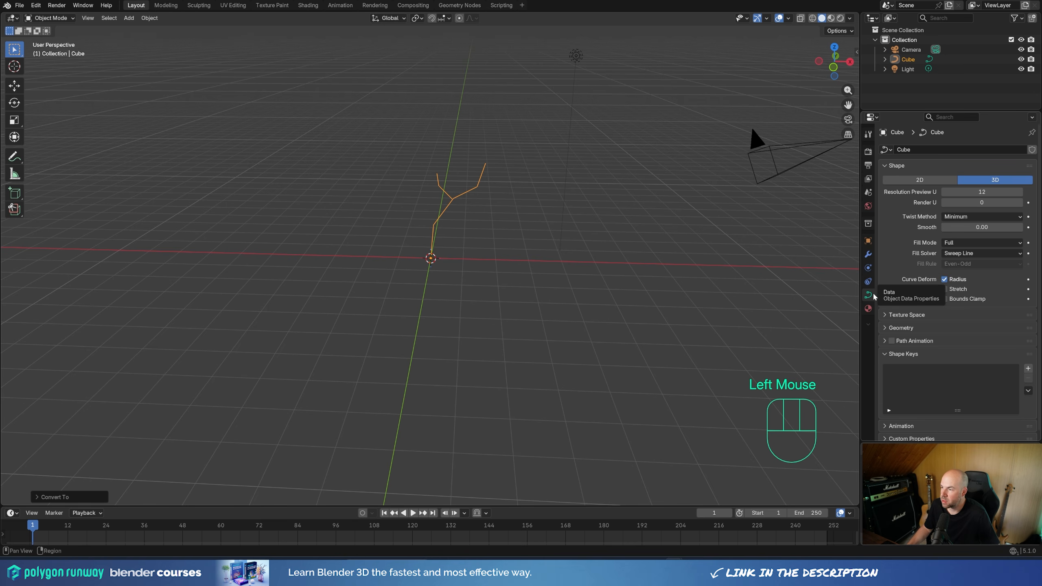
{"action": "left_click", "coordinate": [910, 329]}
{"action": "scroll", "coordinate": [919, 334], "scroll_direction": "down", "scroll_amount": 3}
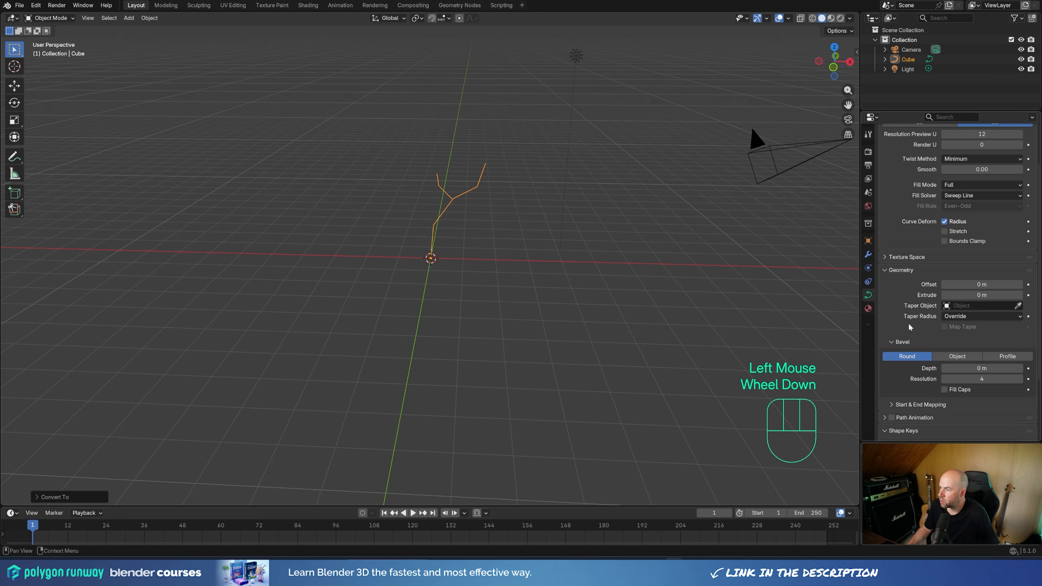
{"action": "left_click_drag", "start_coordinate": [956, 329], "coordinate": [1005, 330], "text": "shift"}
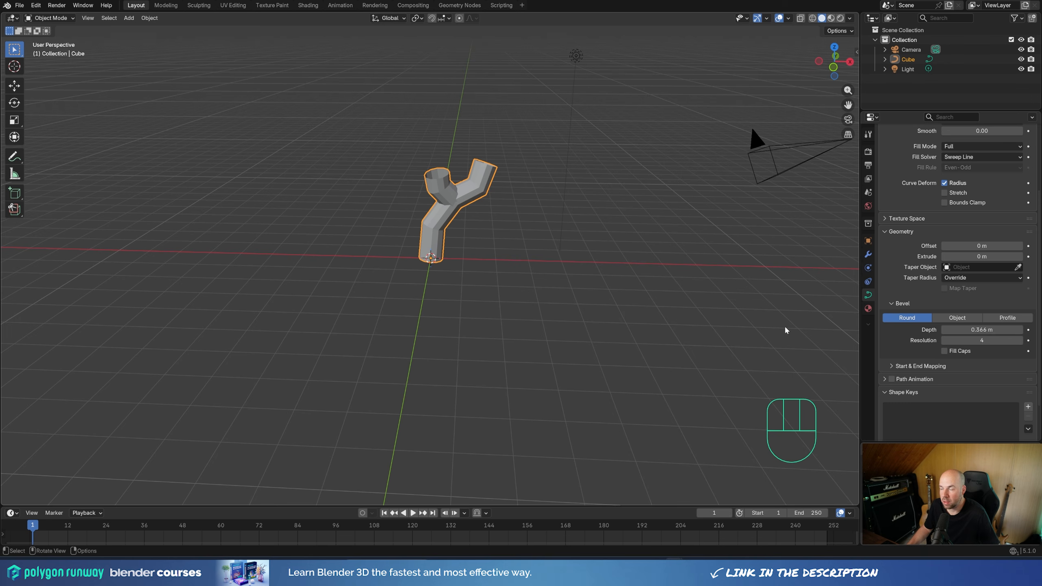
{"action": "left_click", "coordinate": [945, 341]}
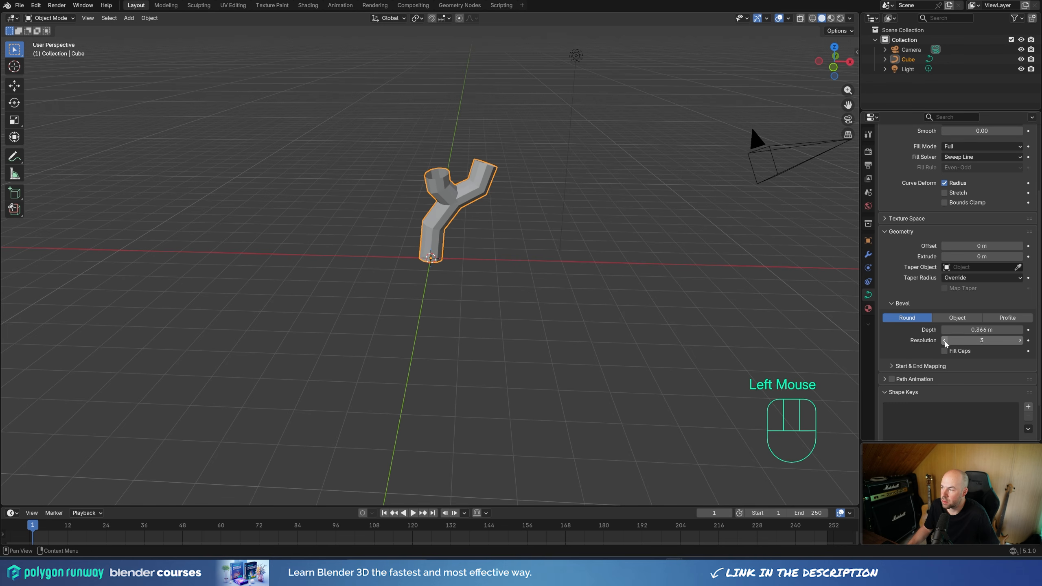
{"action": "left_click", "coordinate": [945, 342]}
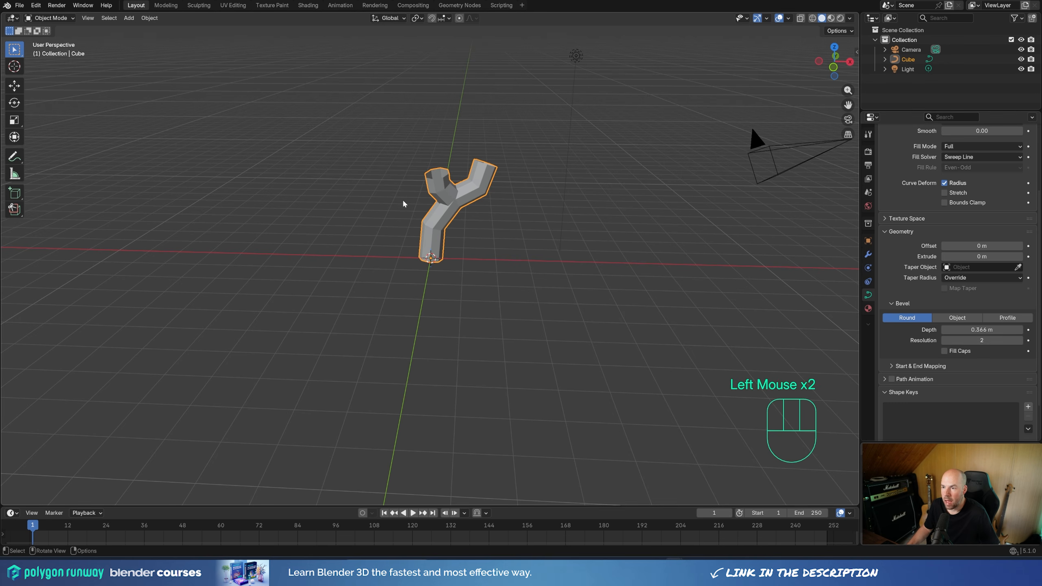
Step: Shrink both branch tips to a radius factor of about 0.18 with proportional editing, widening its influence so the taper reaches the trunk's base
{"action": "key", "text": "Tab"}
{"action": "scroll", "coordinate": [466, 168], "scroll_direction": "up", "scroll_amount": 2}
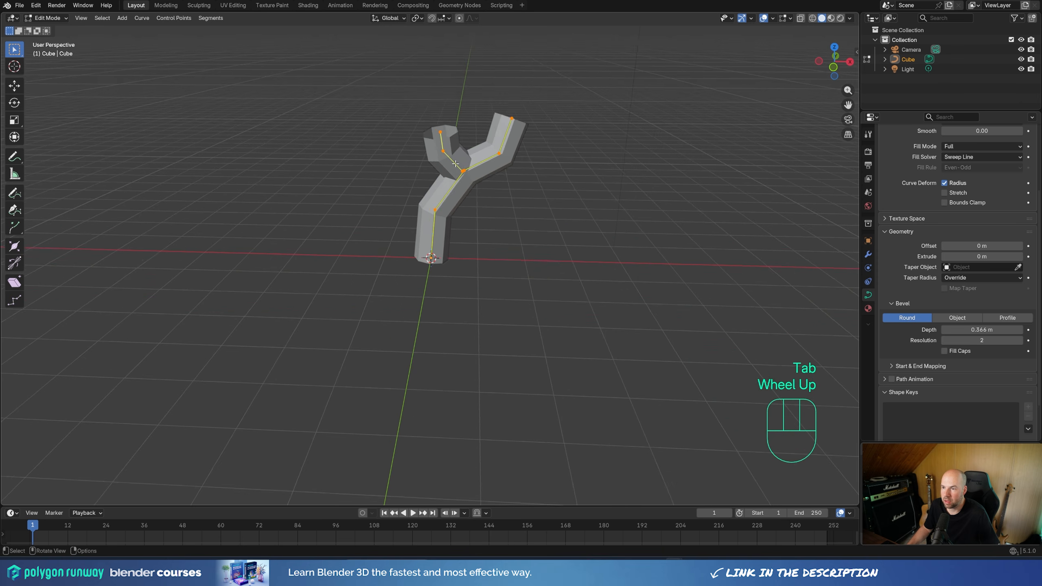
{"action": "middle_click_drag", "start_coordinate": [467, 167], "coordinate": [415, 180], "text": "shift"}
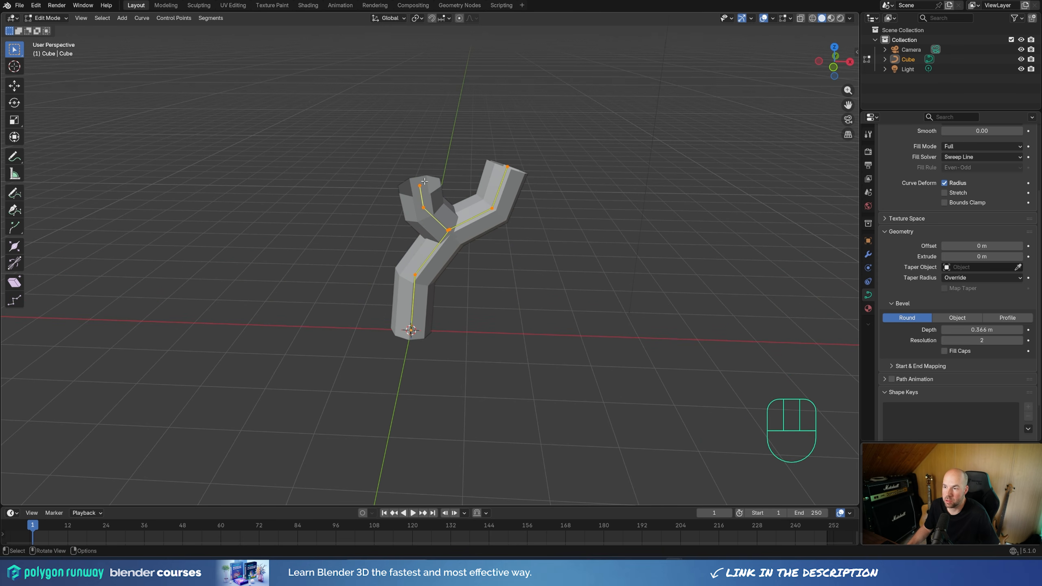
{"action": "left_click", "coordinate": [418, 181]}
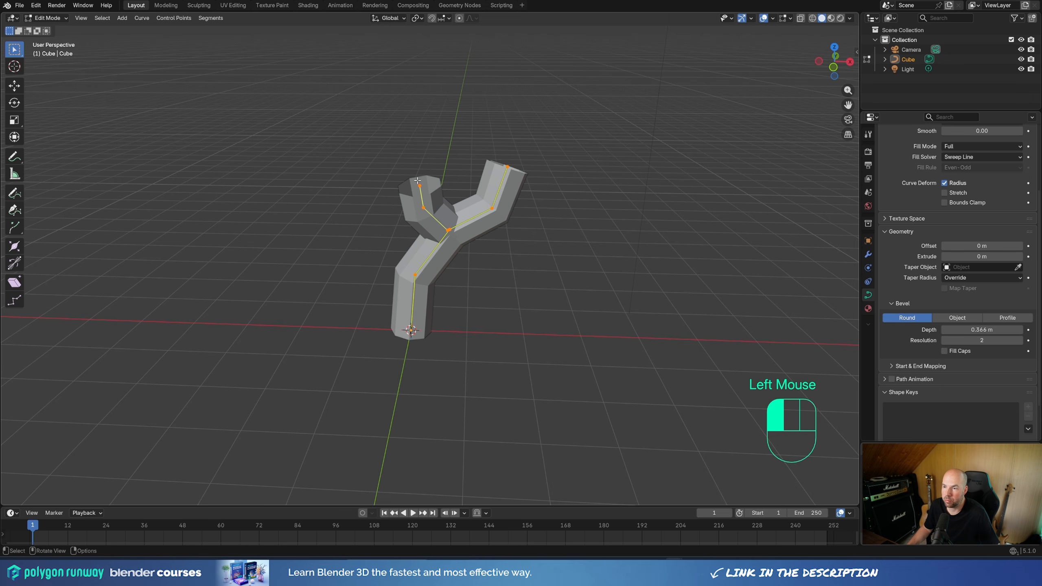
{"action": "left_click", "coordinate": [515, 175], "text": "shift"}
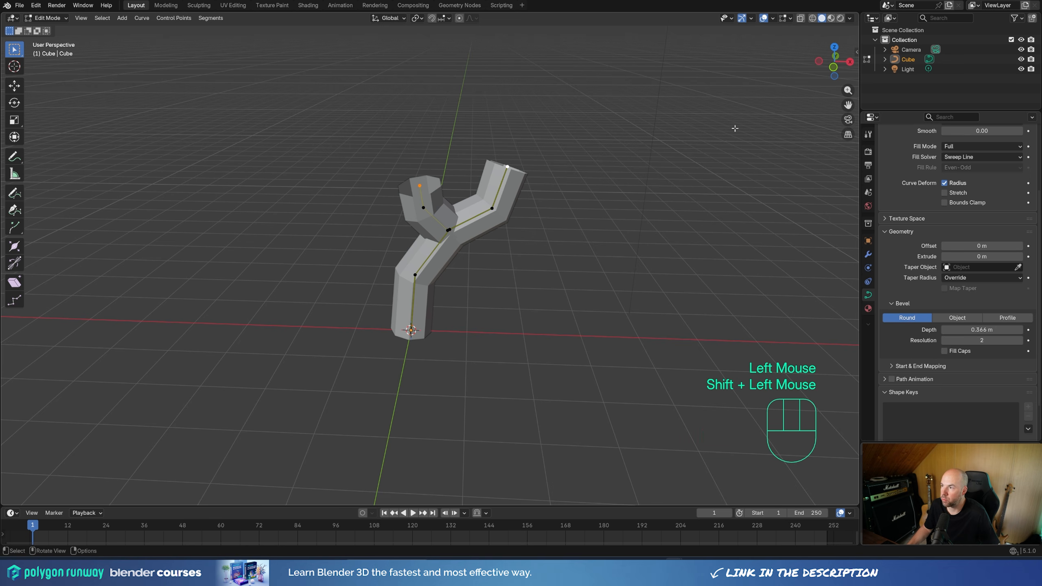
{"action": "key", "text": "o"}
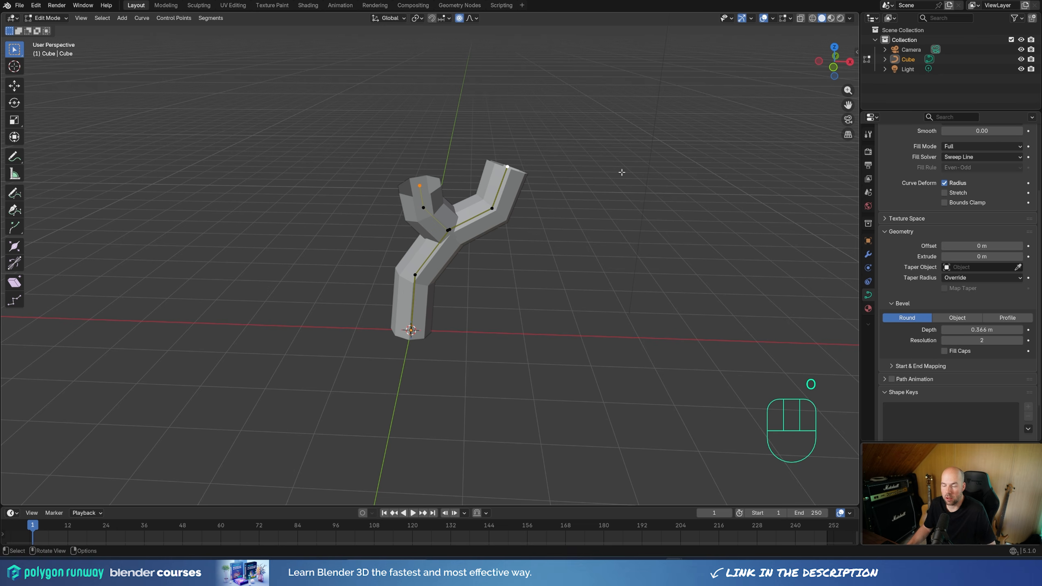
{"action": "key", "text": "alt+s"}
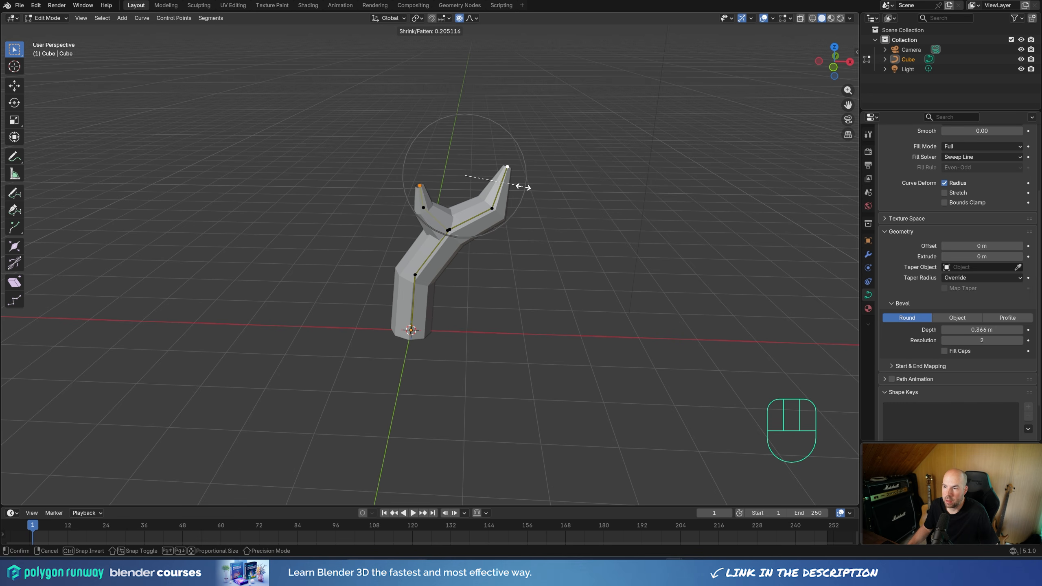
{"action": "scroll", "coordinate": [524, 187], "scroll_direction": "down", "scroll_amount": 8}
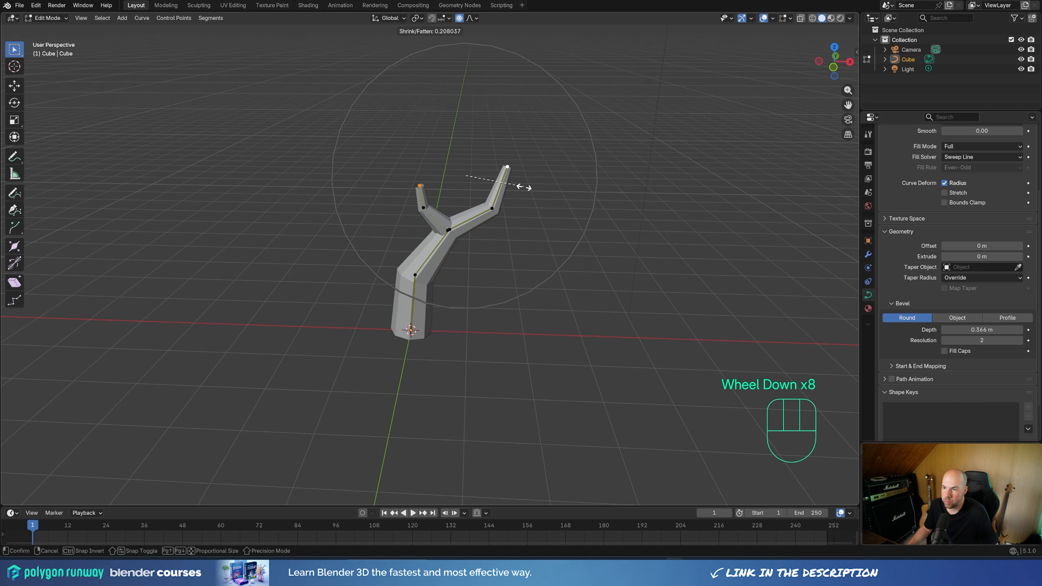
{"action": "scroll", "coordinate": [524, 187], "scroll_direction": "up", "scroll_amount": 5}
{"action": "scroll", "coordinate": [525, 188], "scroll_direction": "down", "scroll_amount": 6}
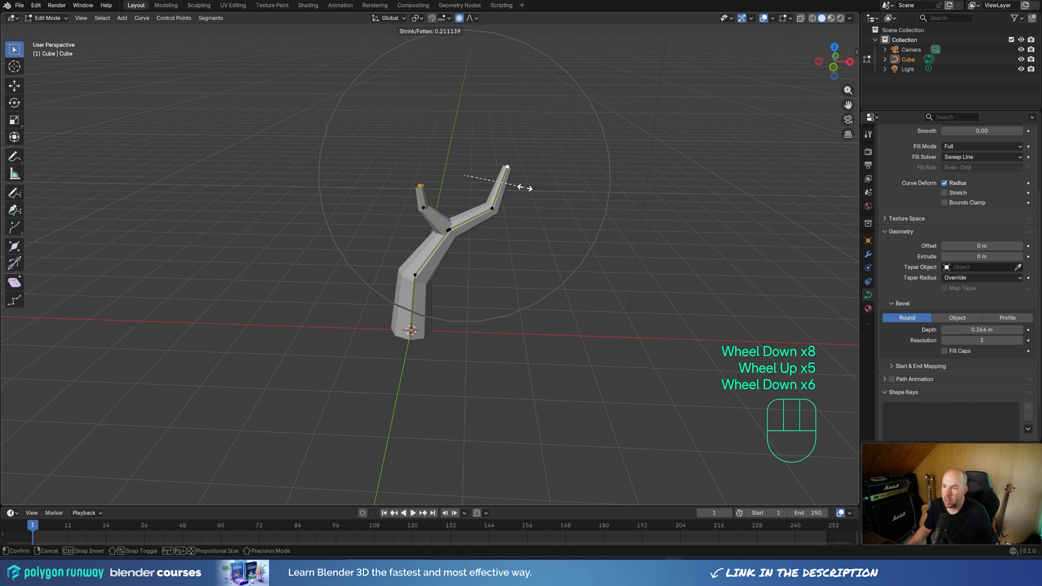
{"action": "scroll", "coordinate": [524, 188], "scroll_direction": "down", "scroll_amount": 1}
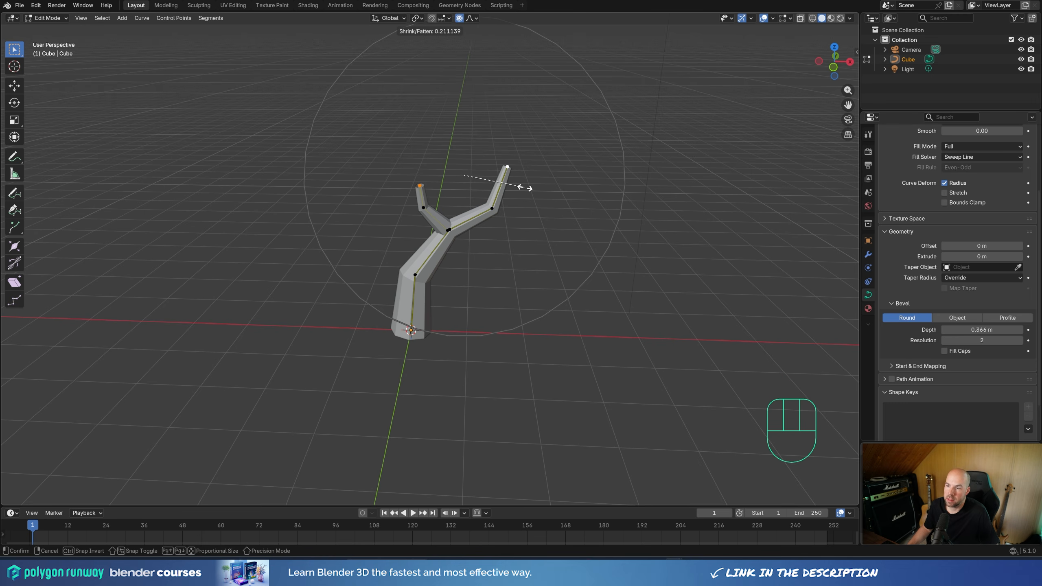
{"action": "scroll", "coordinate": [524, 188], "scroll_direction": "down", "scroll_amount": 1}
{"action": "scroll", "coordinate": [524, 187], "scroll_direction": "up", "scroll_amount": 1}
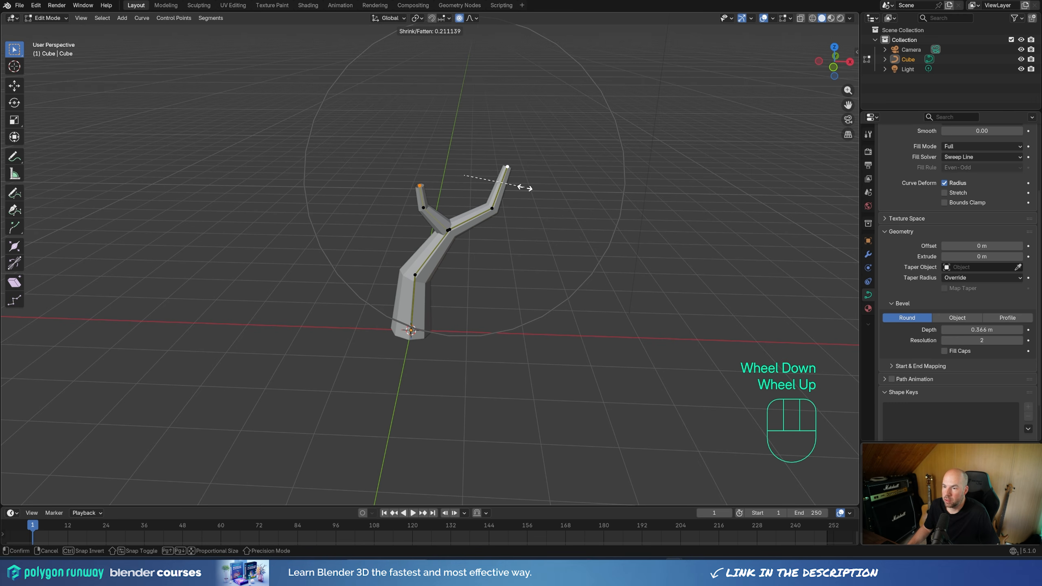
{"action": "scroll", "coordinate": [524, 187], "scroll_direction": "down", "scroll_amount": 1}
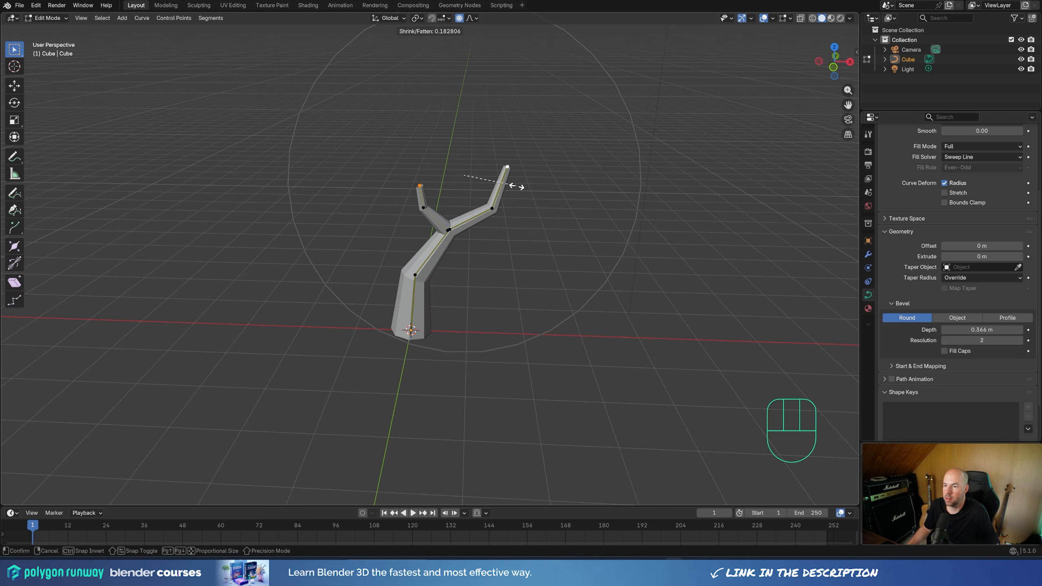
{"action": "left_click", "coordinate": [517, 187]}
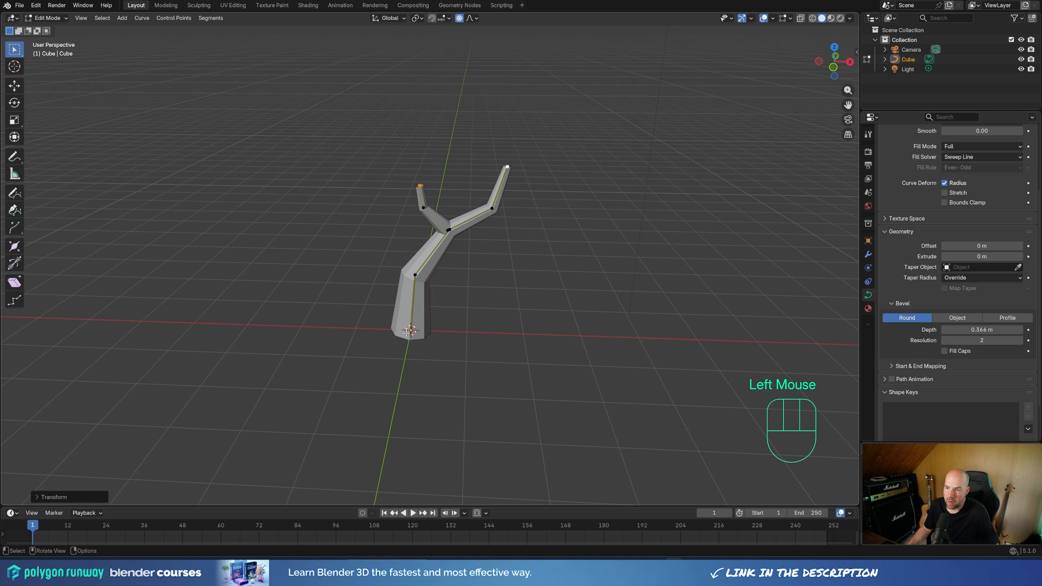
Step: Extrude the trunk's base control point about 0.51 m downward along the Z axis
{"action": "left_click", "coordinate": [442, 359]}
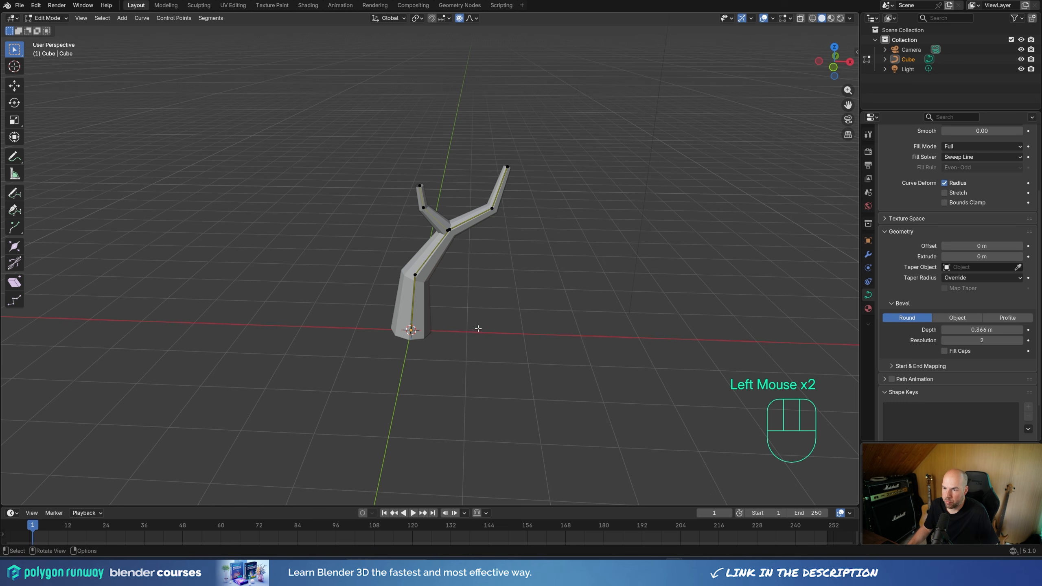
{"action": "key", "text": "e"}
{"action": "key", "text": "z"}
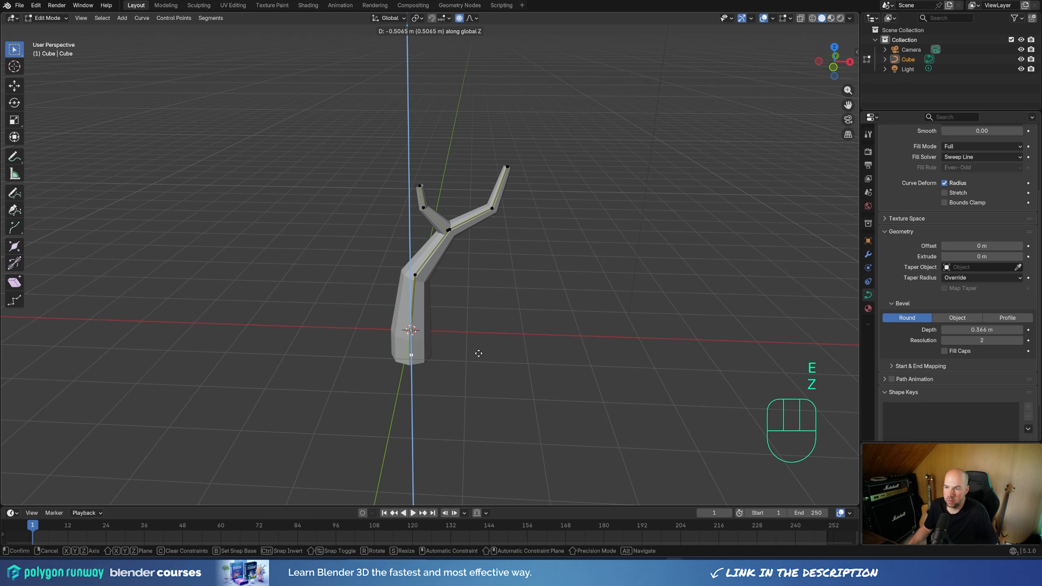
{"action": "left_click", "coordinate": [478, 354]}
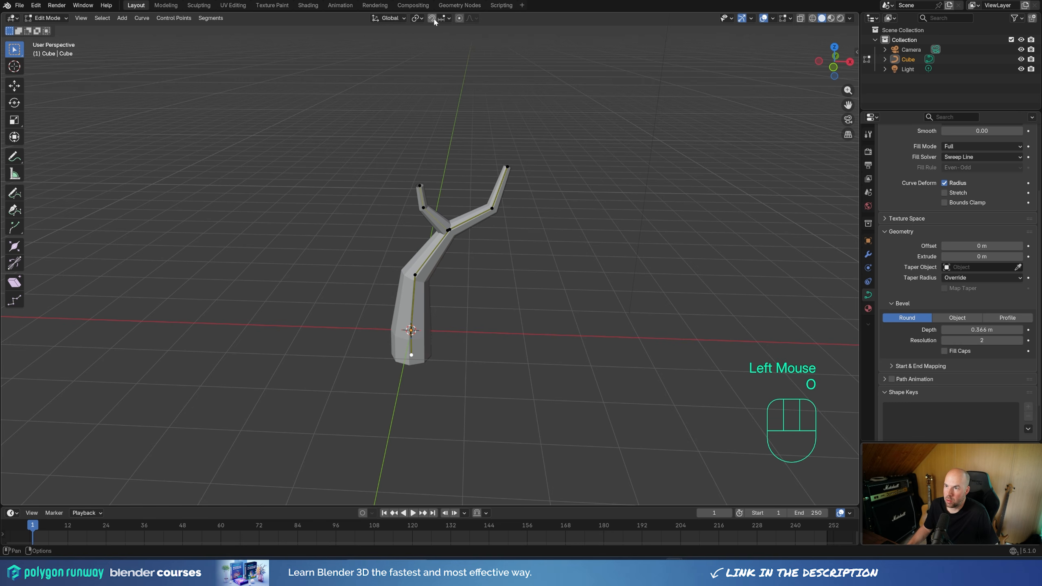
Step: Flare only the trunk's base control point to a radius factor of about 1.97, without proportional editing, and leave curve editing
{"action": "key", "text": "o"}
{"action": "key", "text": "alt+s"}
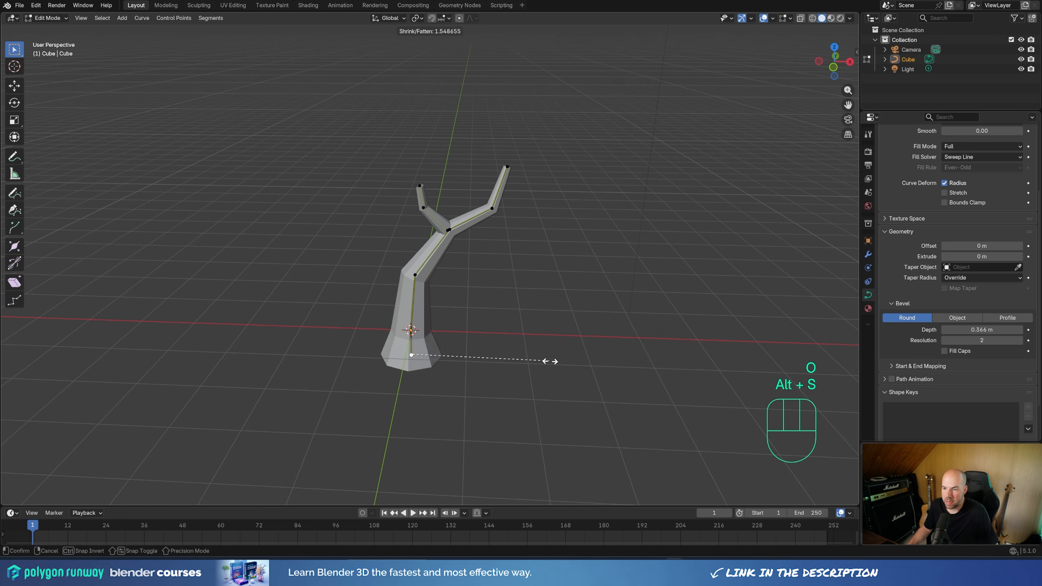
{"action": "left_click", "coordinate": [588, 365]}
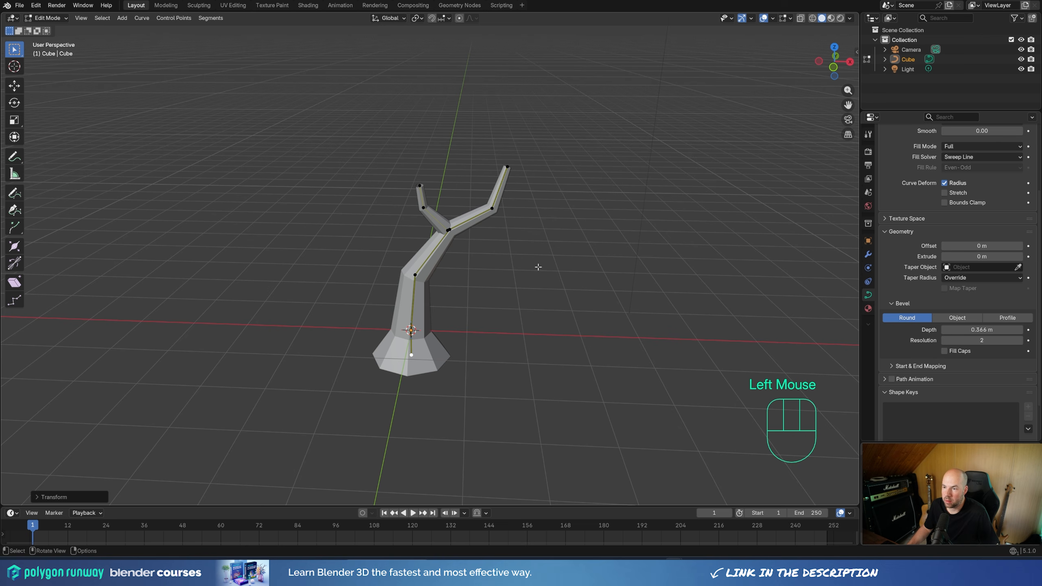
{"action": "key", "text": "Tab"}
{"action": "middle_click_drag", "start_coordinate": [475, 289], "coordinate": [502, 279]}
{"action": "scroll", "coordinate": [497, 275], "scroll_direction": "down", "scroll_amount": 2}
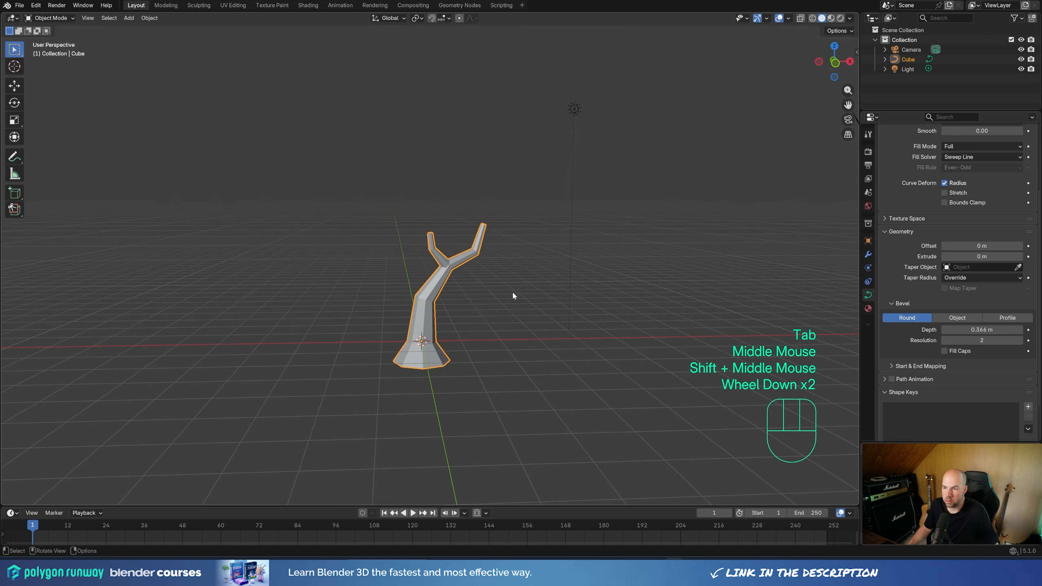
Step: Add an ico sphere to the scene and raise it above the trunk to the tip of the shorter branch
{"action": "key", "text": "shift+a"}
{"action": "mouse_move", "coordinate": [469, 341]}
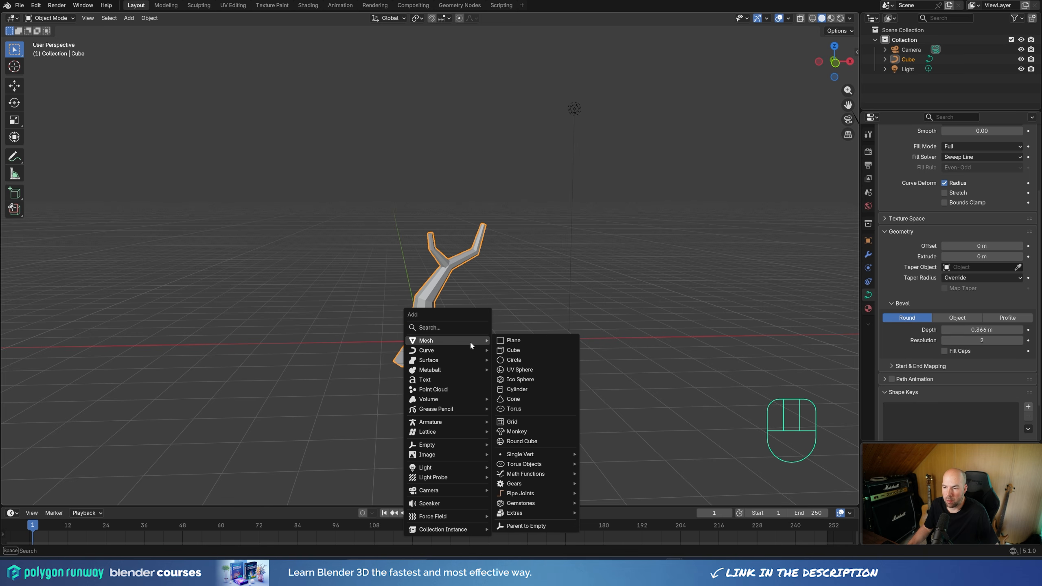
{"action": "left_click", "coordinate": [525, 380]}
{"action": "key", "text": "g"}
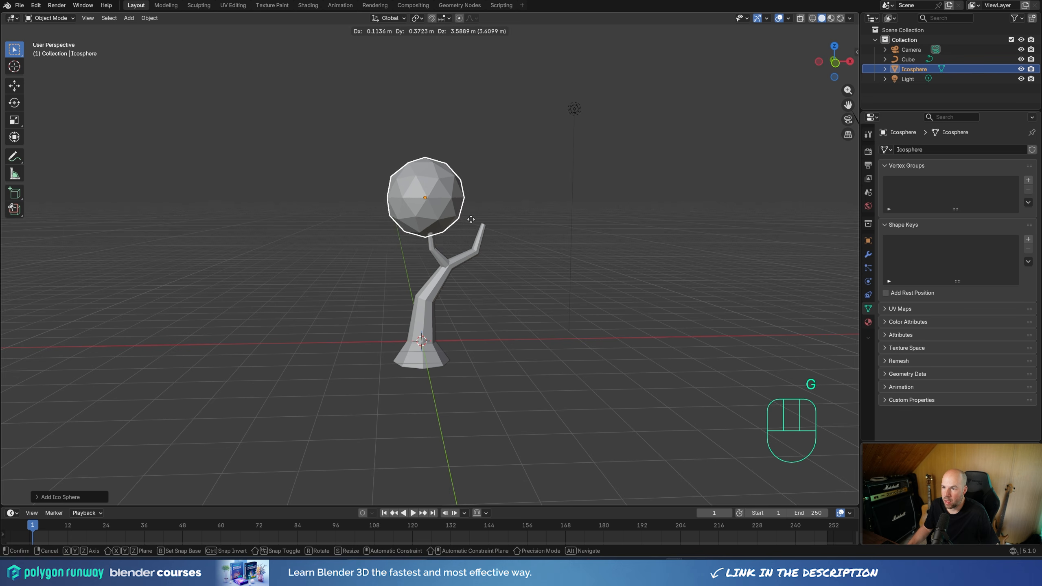
{"action": "left_click", "coordinate": [473, 232]}
Step: Reposition the ico sphere over the shorter branch's tip and enlarge it as the main foliage ball
{"action": "middle_click_drag", "start_coordinate": [472, 232], "coordinate": [481, 264]}
{"action": "key", "text": "g"}
{"action": "left_click", "coordinate": [433, 250]}
{"action": "key", "text": "s"}
{"action": "left_click", "coordinate": [483, 255]}
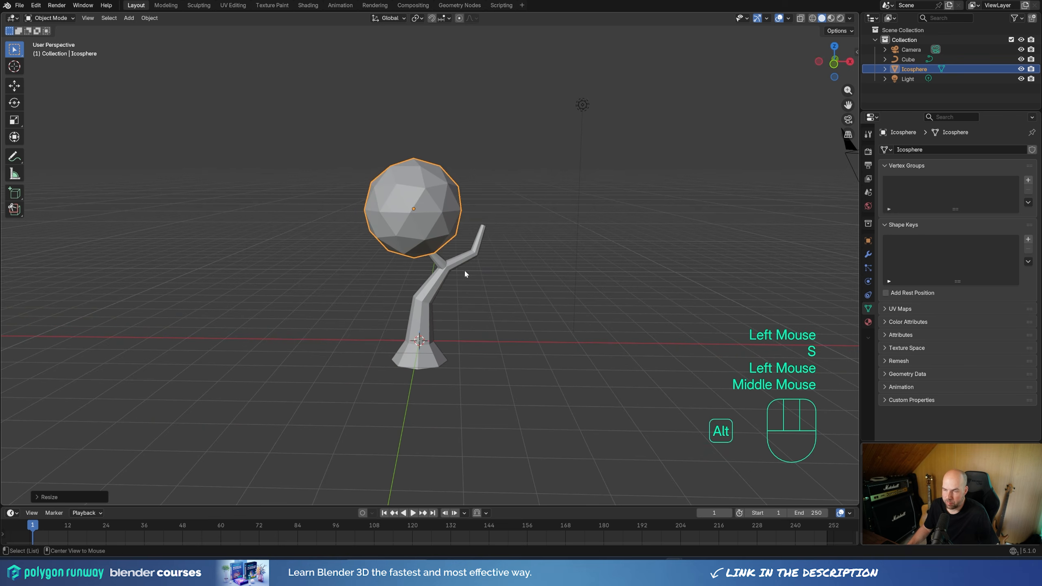
Step: Make a linked duplicate of the foliage ball, shrink it and place it on the longer branch's tip
{"action": "key", "text": "alt+d"}
{"action": "left_click", "coordinate": [538, 274]}
{"action": "key", "text": "s"}
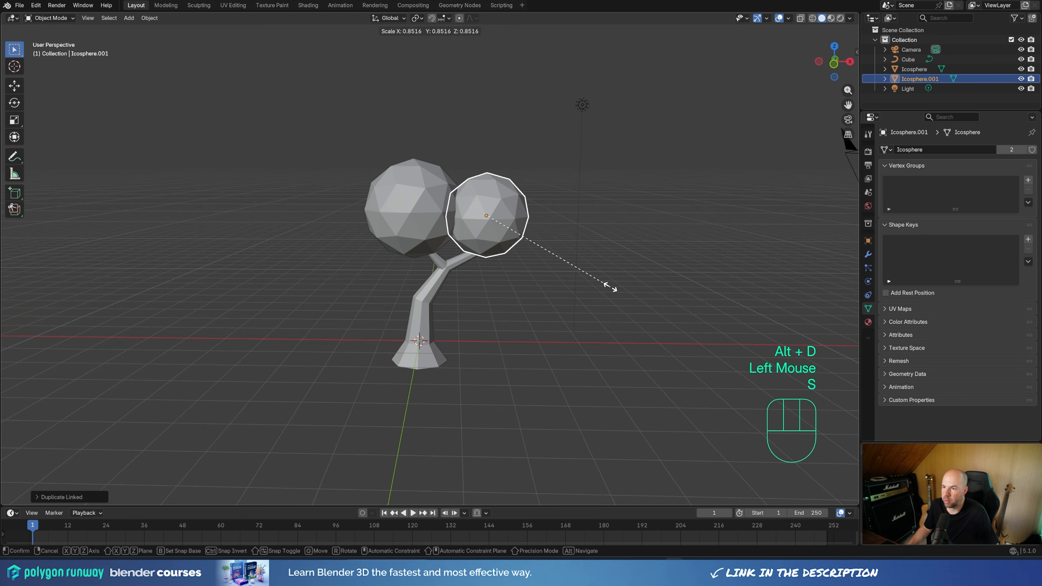
{"action": "left_click", "coordinate": [591, 275]}
{"action": "key", "text": "g"}
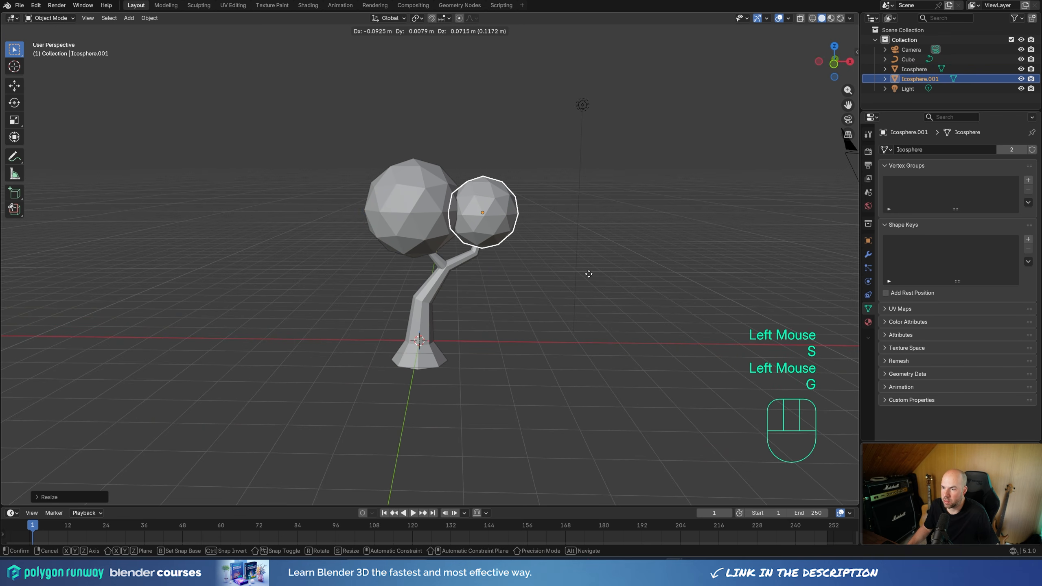
{"action": "left_click", "coordinate": [587, 273]}
{"action": "middle_click_drag", "start_coordinate": [587, 272], "coordinate": [627, 313]}
{"action": "key", "text": "g"}
{"action": "left_click", "coordinate": [504, 280]}
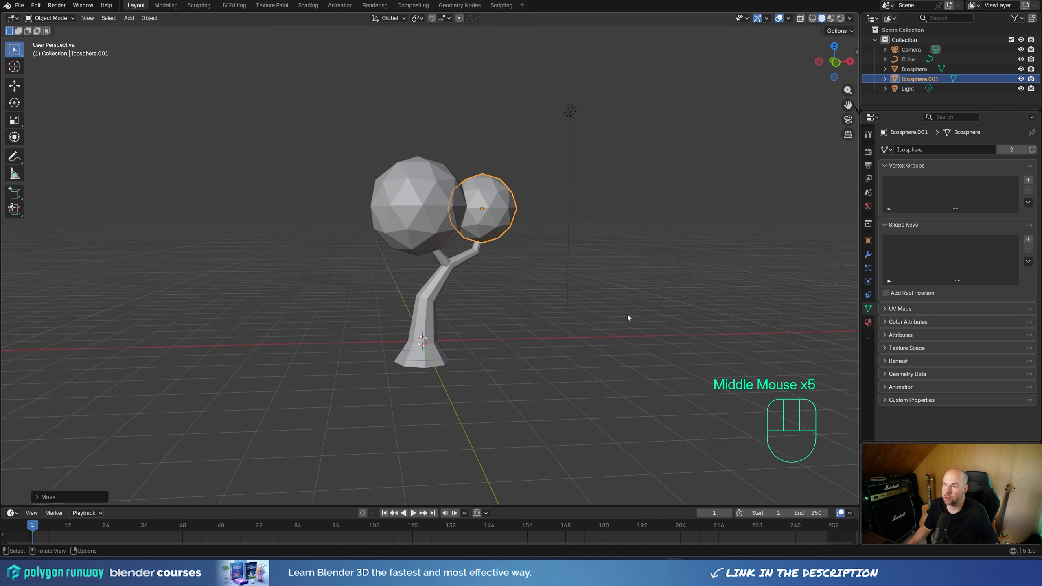
Step: Make a linked duplicate of the smaller foliage ball, shrink it slightly and nestle it on top between the other two
{"action": "key", "text": "alt+d"}
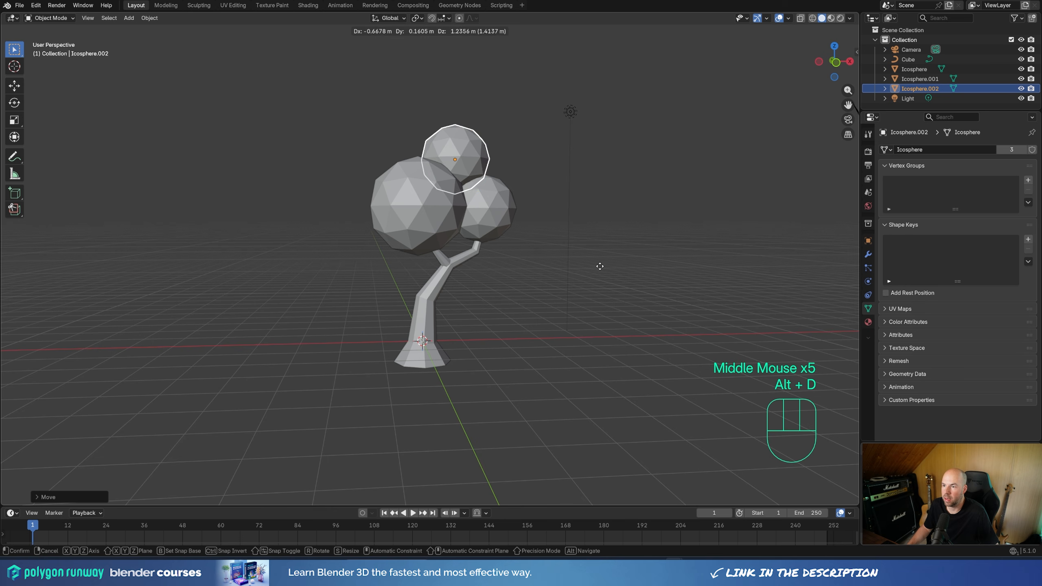
{"action": "left_click", "coordinate": [599, 267]}
{"action": "middle_click_drag", "start_coordinate": [600, 271], "coordinate": [526, 272]}
{"action": "key", "text": "s"}
{"action": "left_click", "coordinate": [582, 275]}
{"action": "key", "text": "g"}
{"action": "left_click", "coordinate": [559, 272]}
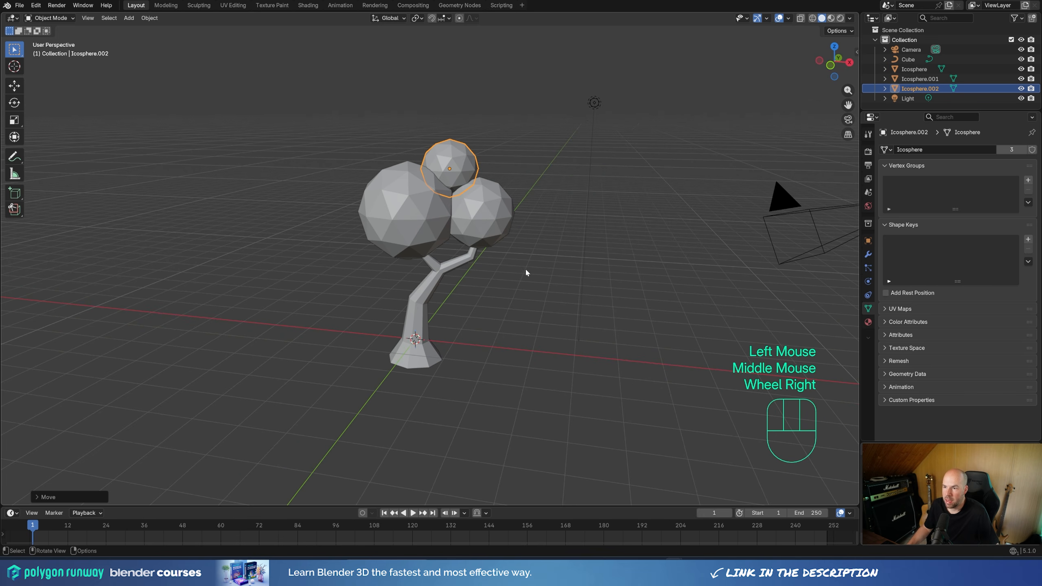
Step: Select all three foliage balls and join them into one object, with the largest ball active
{"action": "left_click", "coordinate": [496, 217], "text": "shift"}
{"action": "left_click", "coordinate": [416, 220], "text": "shift"}
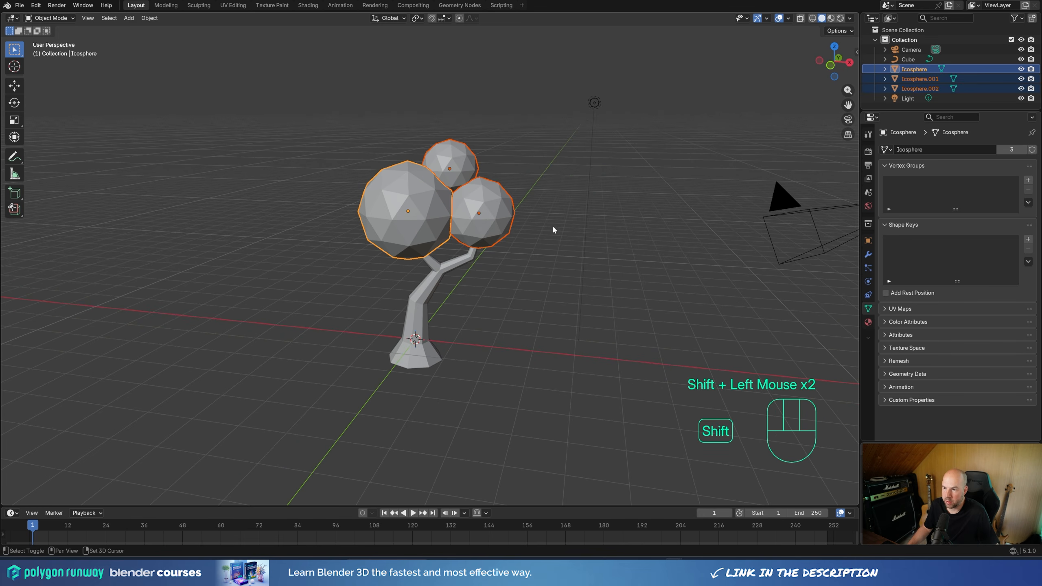
{"action": "key", "text": "ctrl+j"}
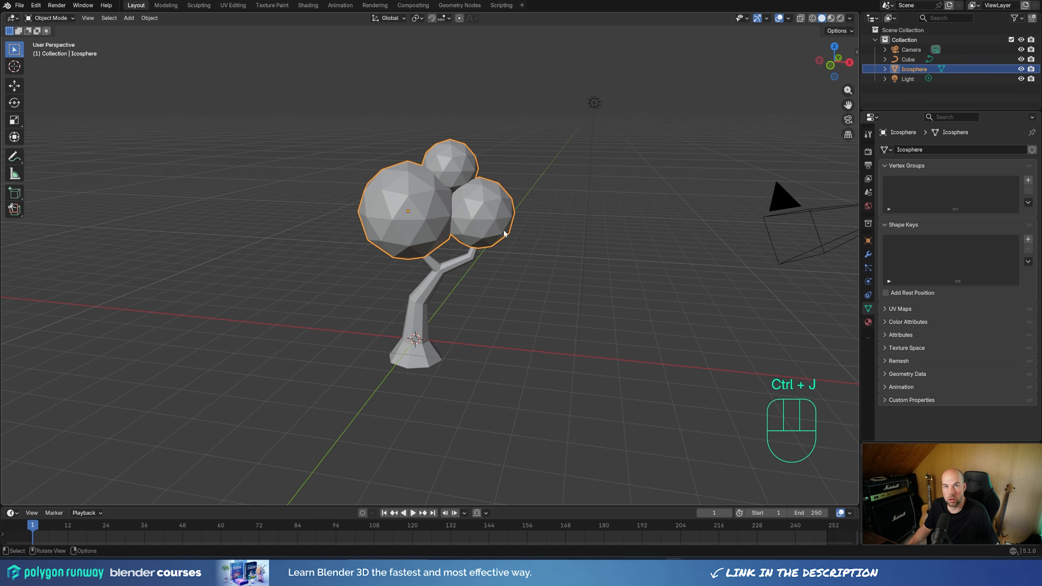
Step: Add a plane mesh and move it about 2.93 m along the negative Y axis, in front of the tree
{"action": "middle_click_drag", "start_coordinate": [495, 273], "coordinate": [471, 309]}
{"action": "key", "text": "shift+a"}
{"action": "mouse_move", "coordinate": [483, 333]}
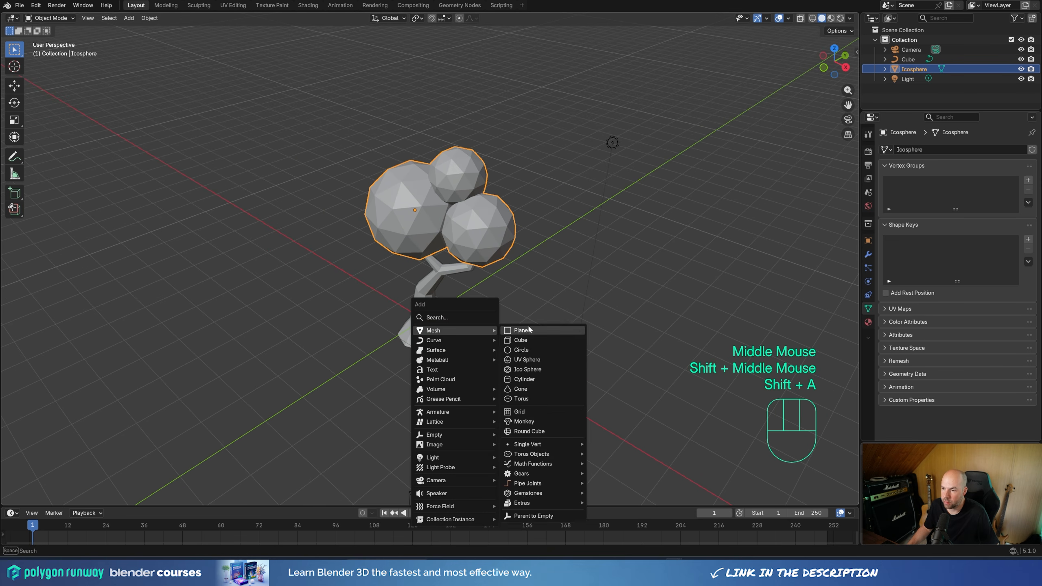
{"action": "left_click", "coordinate": [529, 332]}
{"action": "key", "text": "g"}
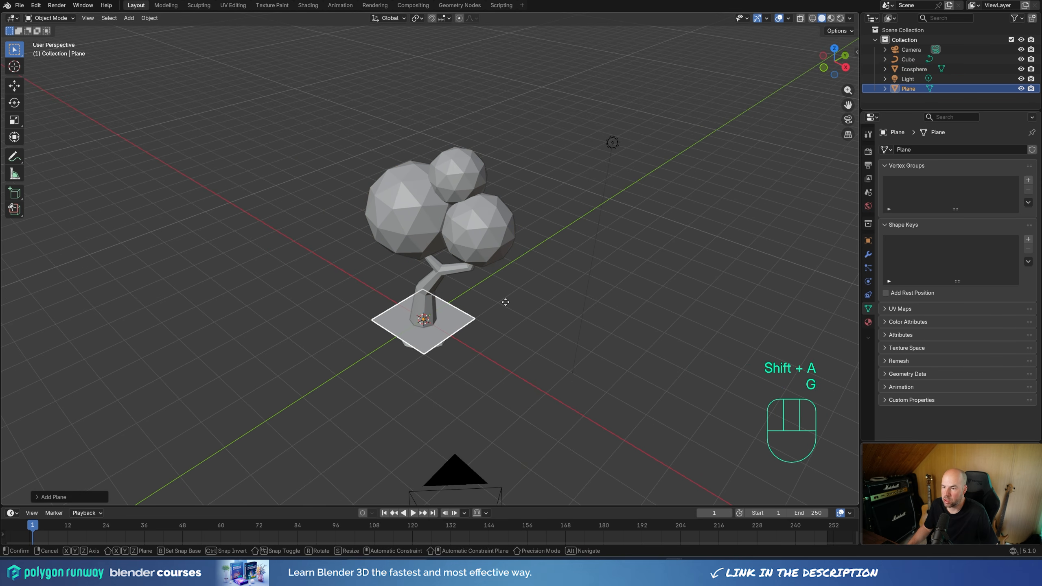
{"action": "key", "text": "y"}
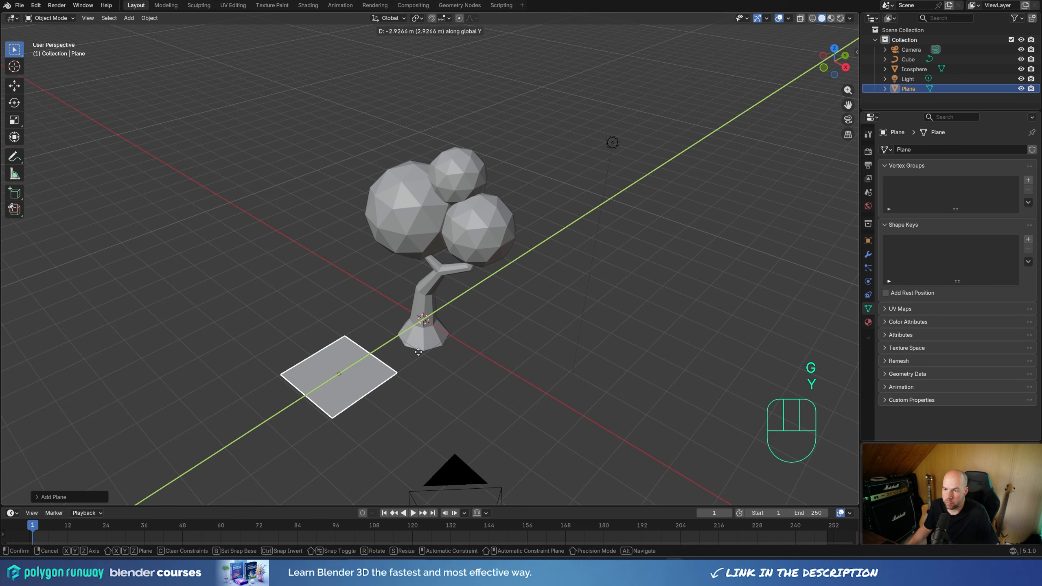
{"action": "left_click", "coordinate": [431, 400]}
Step: In edit mode from the top view, narrow the plane along the X axis to about 0.65 of its width
{"action": "key", "text": "Tab"}
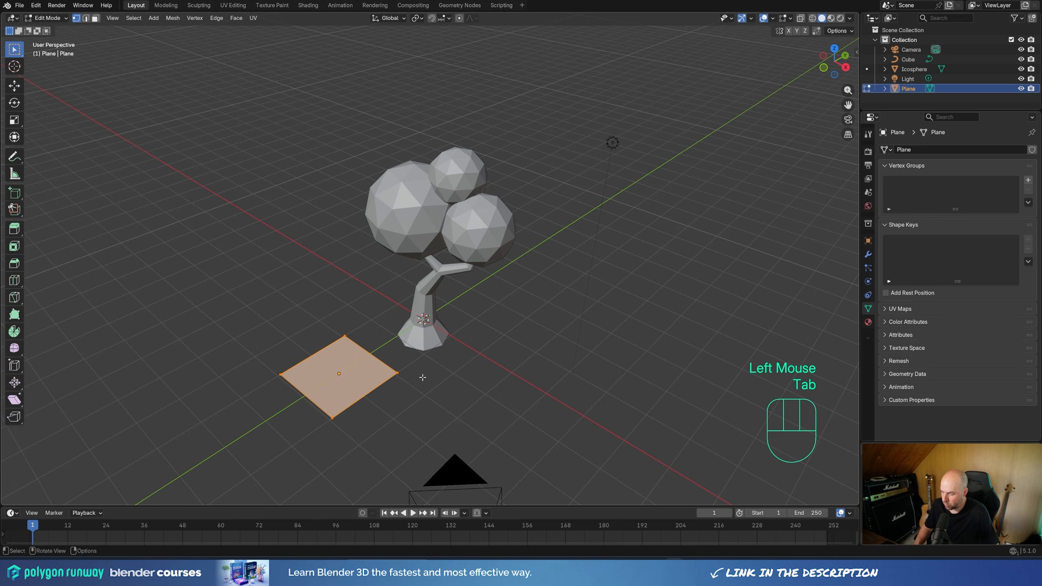
{"action": "key", "text": "KP_7"}
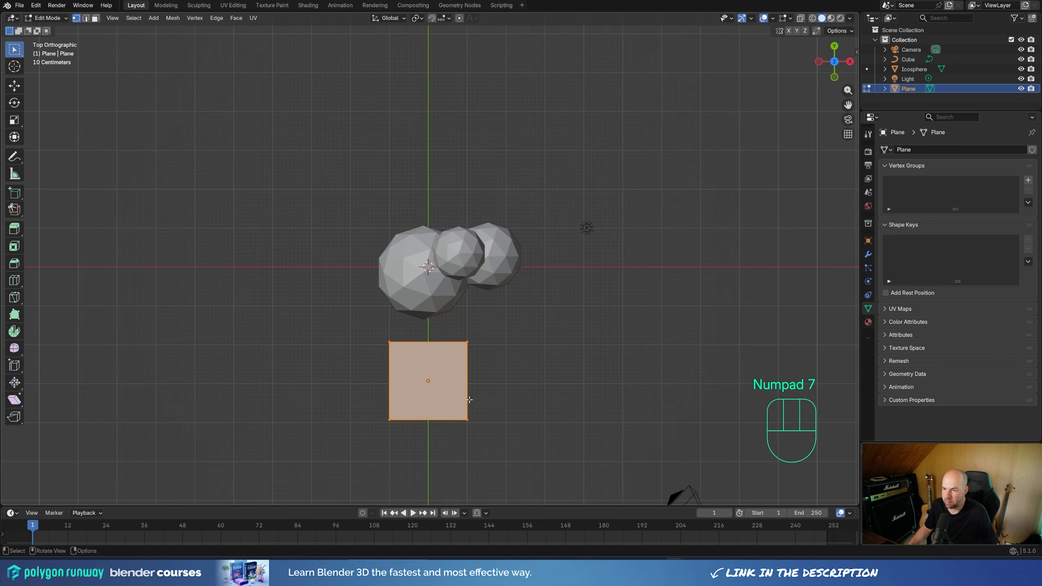
{"action": "middle_click_drag", "start_coordinate": [537, 410], "coordinate": [542, 319], "text": "shift"}
{"action": "scroll", "coordinate": [542, 319], "scroll_direction": "right", "scroll_amount": 1, "text": "shift"}
{"action": "scroll", "coordinate": [563, 324], "scroll_direction": "up", "scroll_amount": 2}
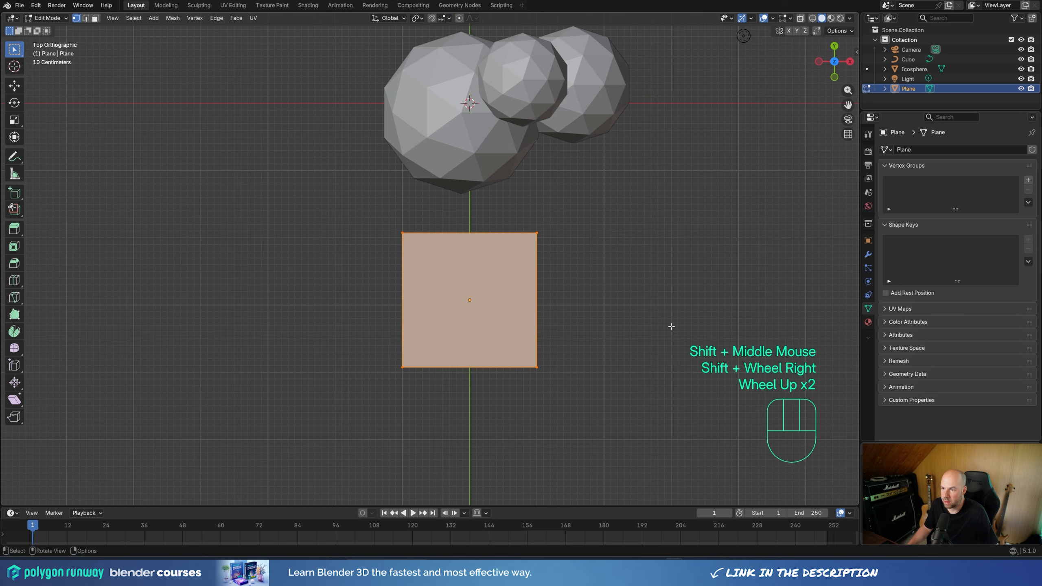
{"action": "key", "text": "s"}
{"action": "key", "text": "x"}
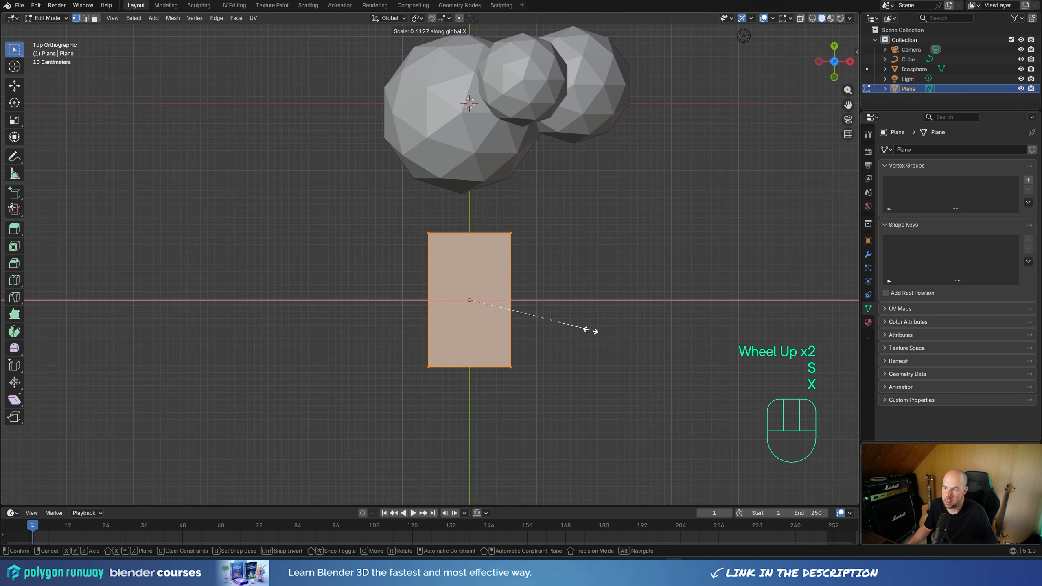
{"action": "left_click", "coordinate": [597, 331]}
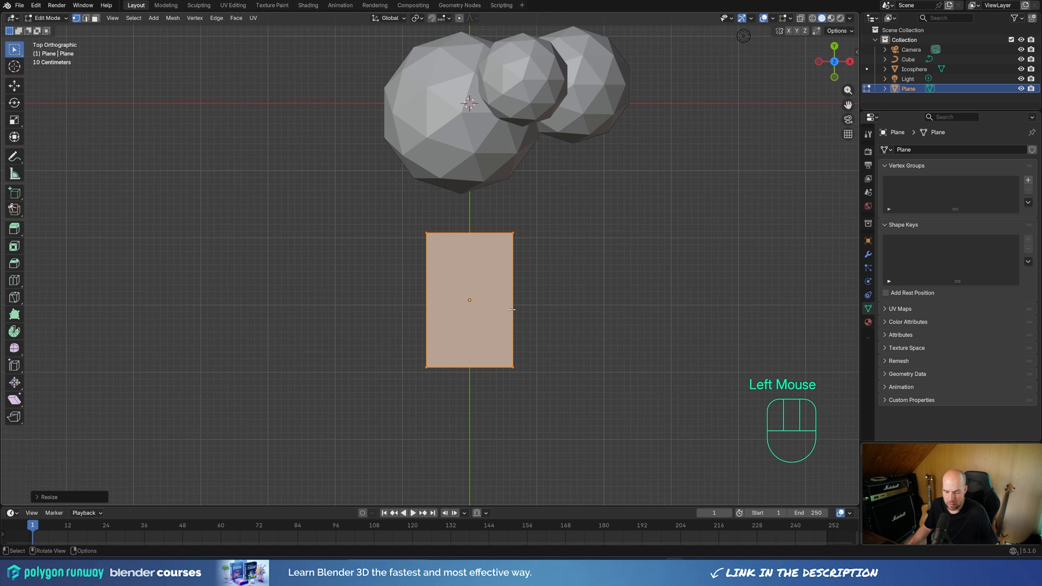
Step: Add two evenly spaced loop cuts across the plane's width, without sliding them
{"action": "key", "text": "ctrl+r"}
{"action": "scroll", "coordinate": [505, 298], "scroll_direction": "up", "scroll_amount": 1}
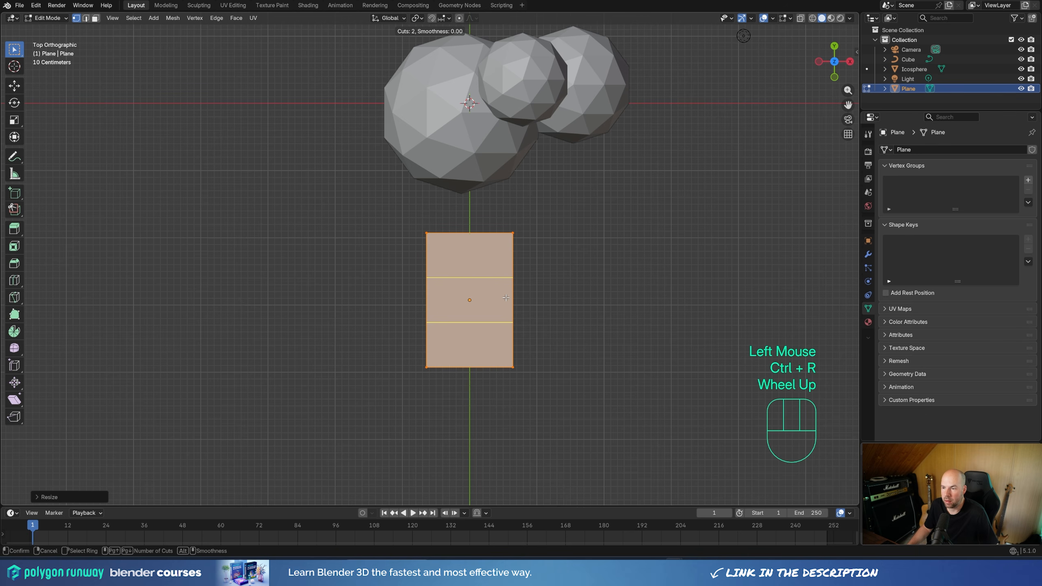
{"action": "scroll", "coordinate": [506, 298], "scroll_direction": "down", "scroll_amount": 1}
{"action": "scroll", "coordinate": [506, 298], "scroll_direction": "up", "scroll_amount": 1}
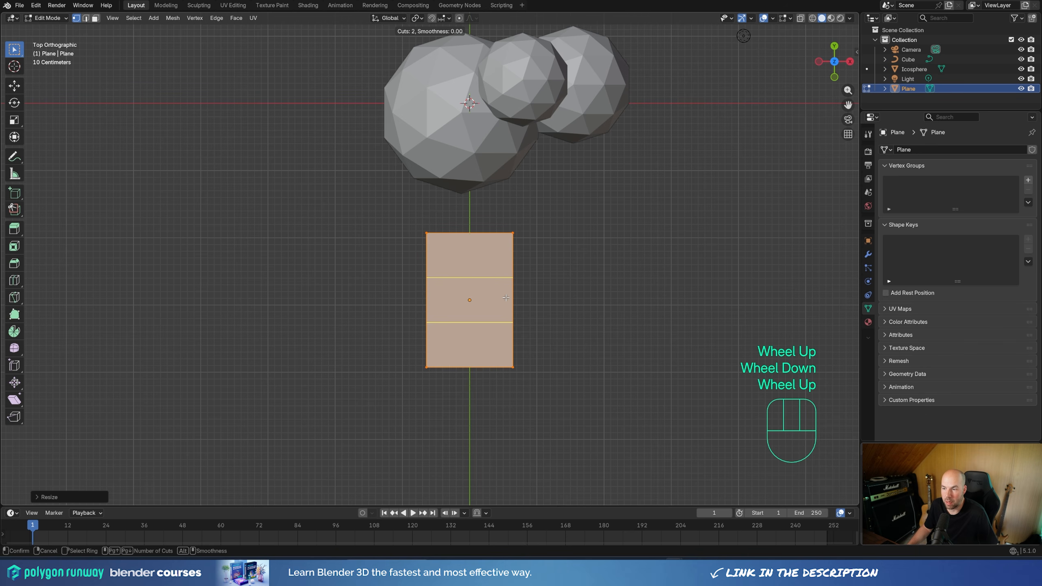
{"action": "left_click", "coordinate": [507, 295]}
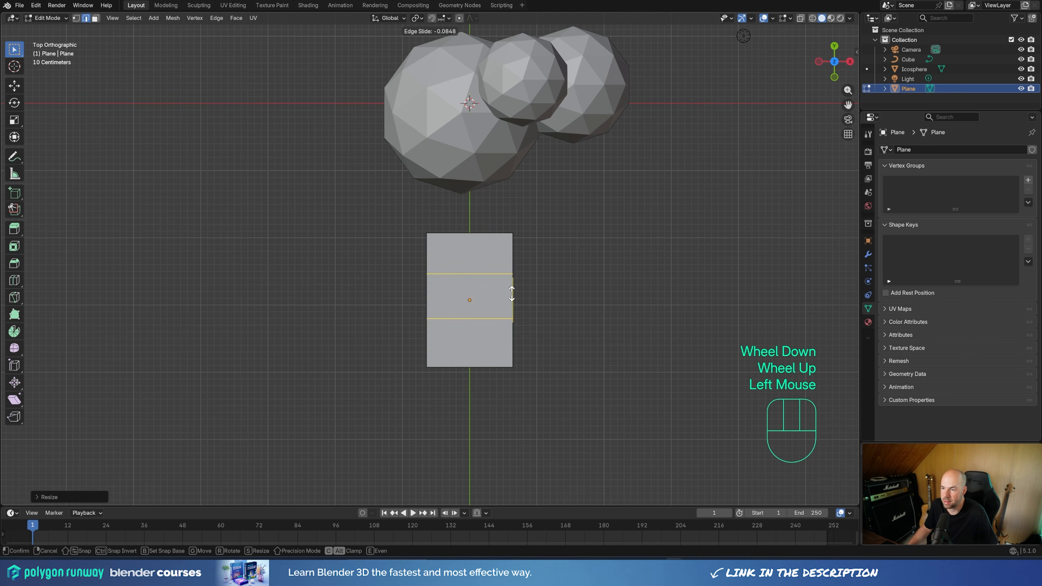
{"action": "right_click", "coordinate": [539, 291]}
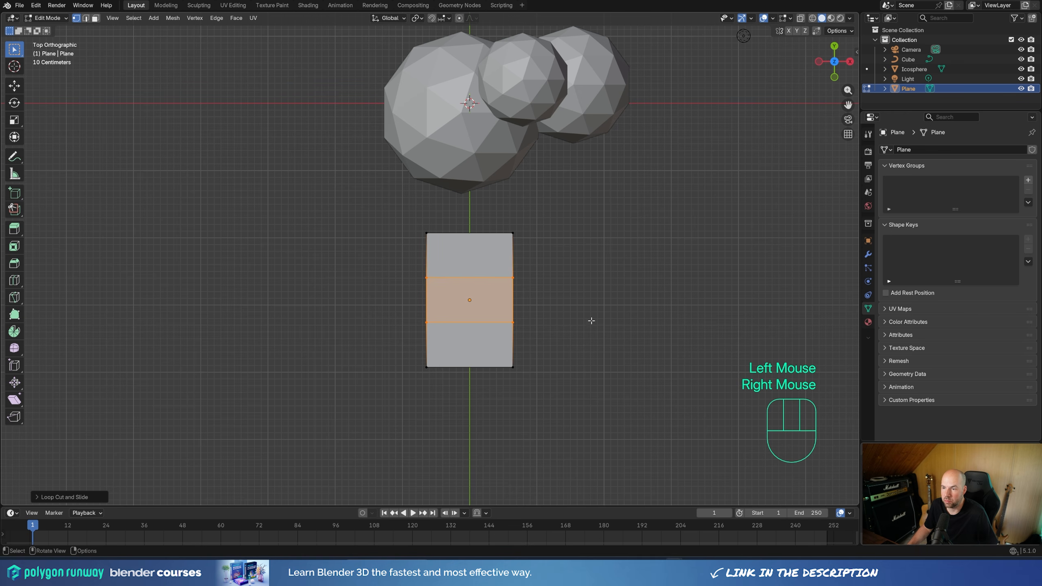
Step: Taper the leaf's tip by scaling the plane's edge nearest the tree to about 0.12 and the adjacent loop to about 0.8
{"action": "left_click_drag", "start_coordinate": [365, 198], "coordinate": [655, 250]}
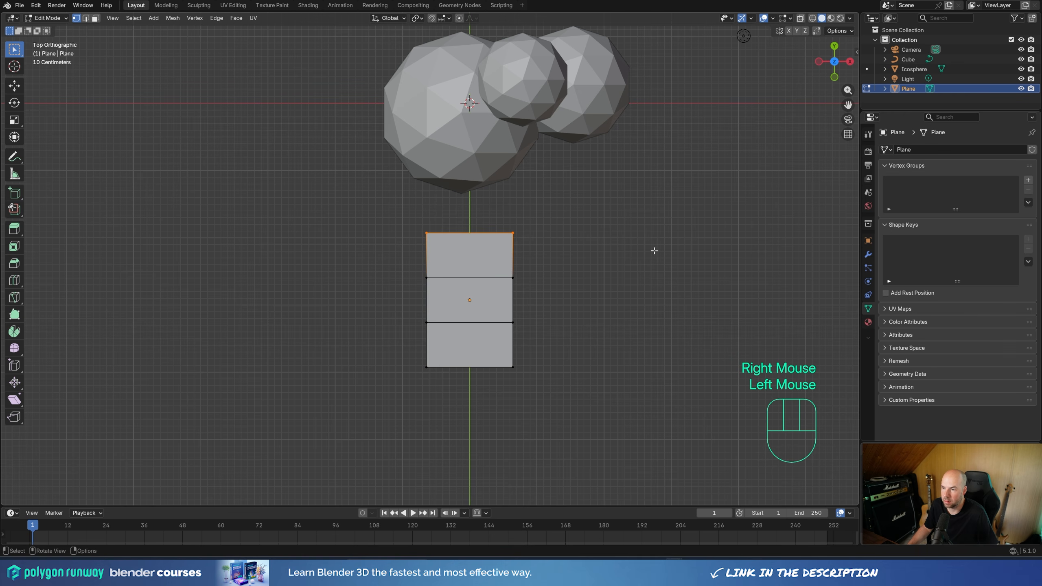
{"action": "key", "text": "s"}
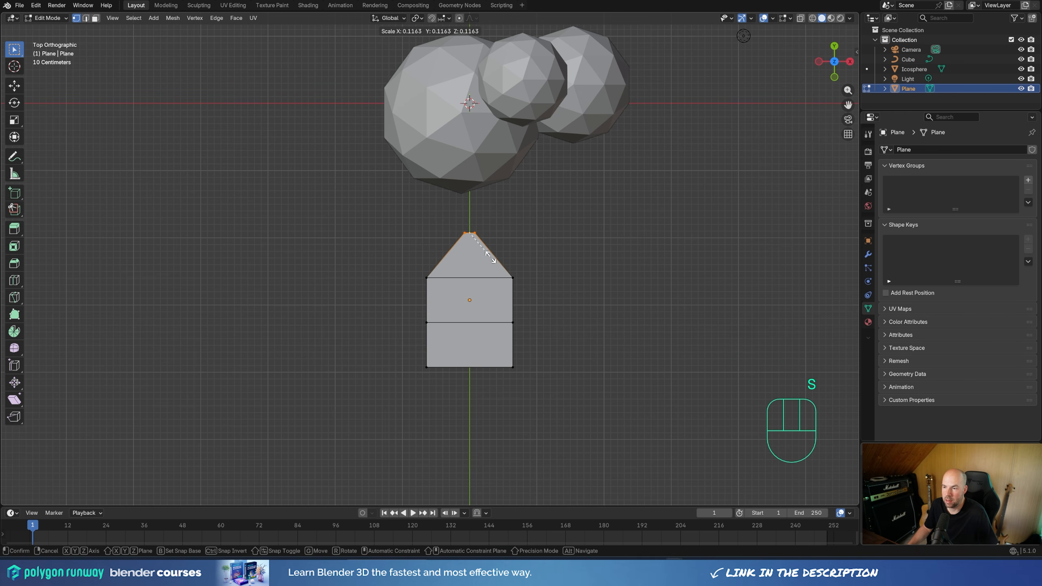
{"action": "left_click", "coordinate": [491, 258]}
{"action": "double_click", "coordinate": [492, 278]}
{"action": "key", "text": "s"}
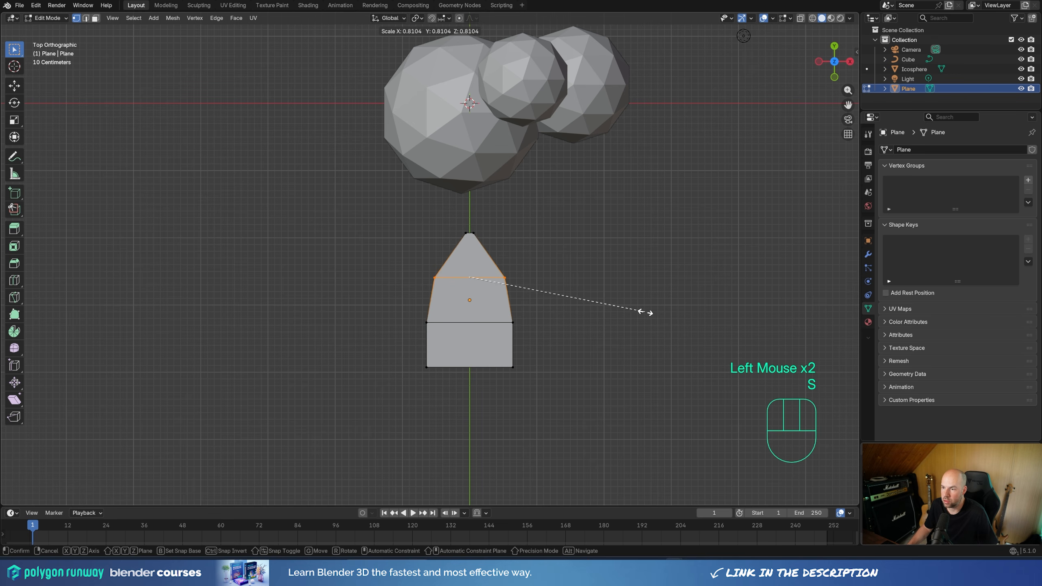
{"action": "left_click", "coordinate": [642, 312]}
Step: Scale the plane's end edge farthest from the tree to about 0.49 to narrow the leaf's base
{"action": "left_click", "coordinate": [451, 367]}
{"action": "key", "text": "s"}
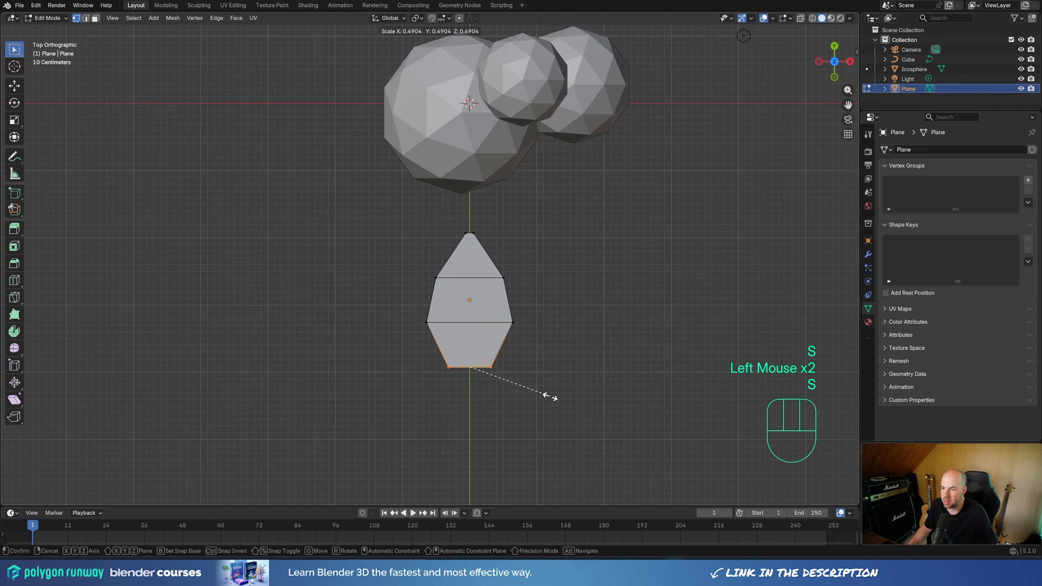
{"action": "left_click", "coordinate": [550, 396]}
Step: Raise the leaf's two middle loops about 0.2 m along the Z axis to arch it
{"action": "middle_click_drag", "start_coordinate": [549, 396], "coordinate": [435, 280]}
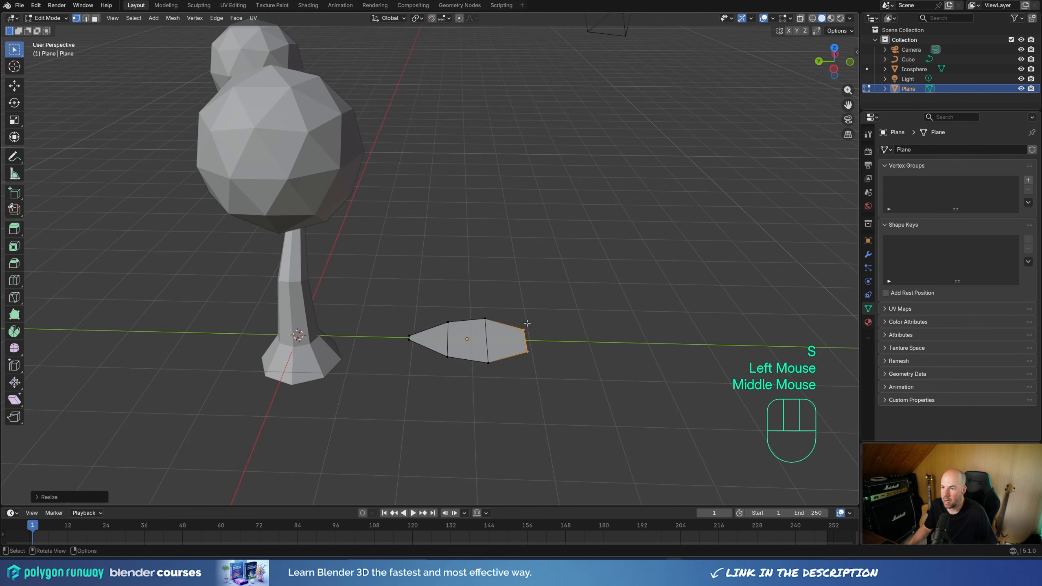
{"action": "left_click_drag", "start_coordinate": [435, 279], "coordinate": [486, 403]}
{"action": "key", "text": "g"}
{"action": "key", "text": "z"}
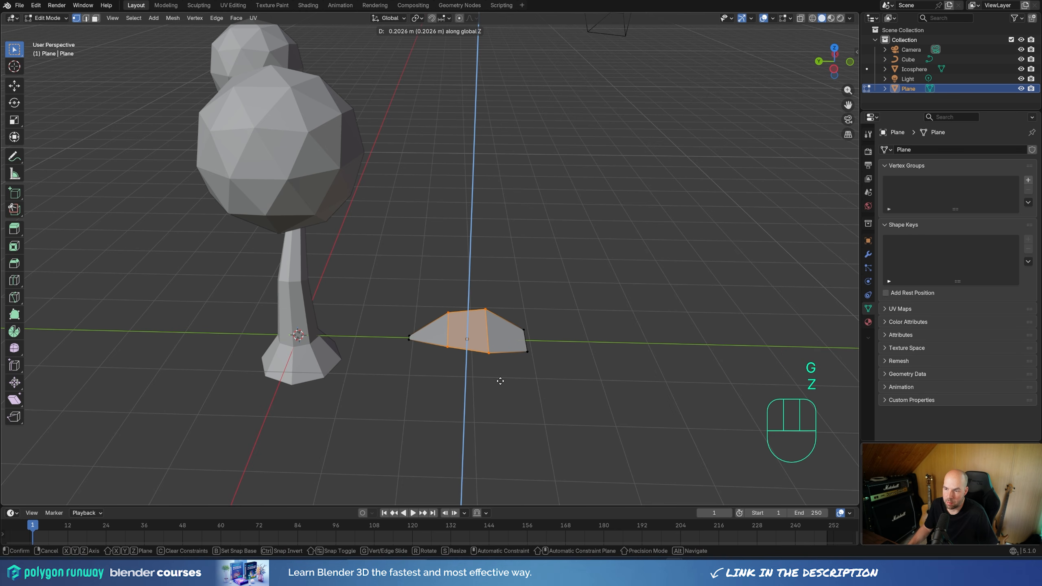
{"action": "left_click", "coordinate": [500, 381]}
Step: Move the entire leaf mesh about 0.97 m along the Y axis in edit mode, bringing its base to the object origin
{"action": "middle_click_drag", "start_coordinate": [500, 381], "coordinate": [455, 351]}
{"action": "middle_click_drag", "start_coordinate": [526, 385], "coordinate": [517, 429]}
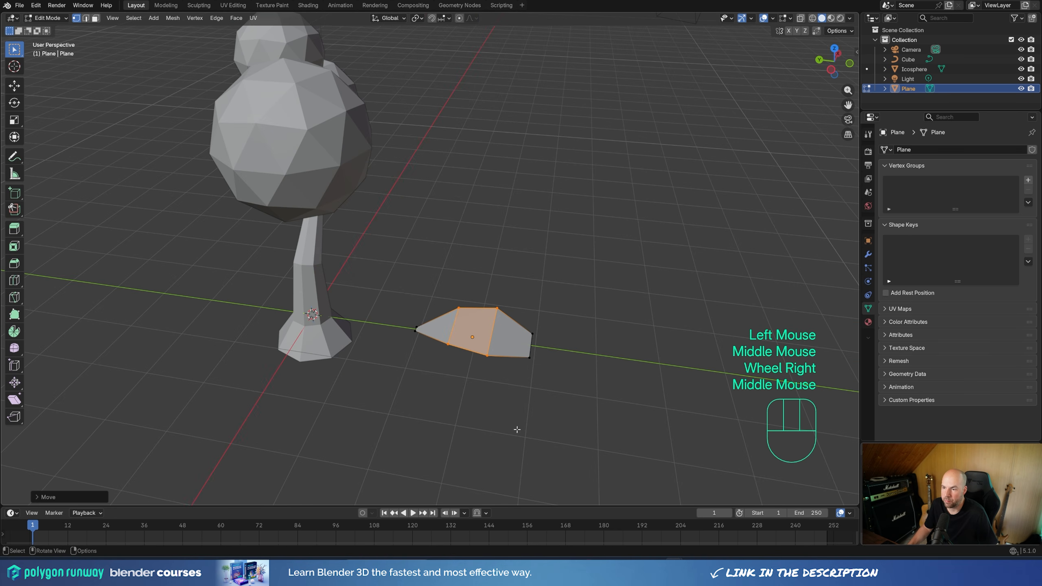
{"action": "left_click_drag", "start_coordinate": [376, 262], "coordinate": [611, 436]}
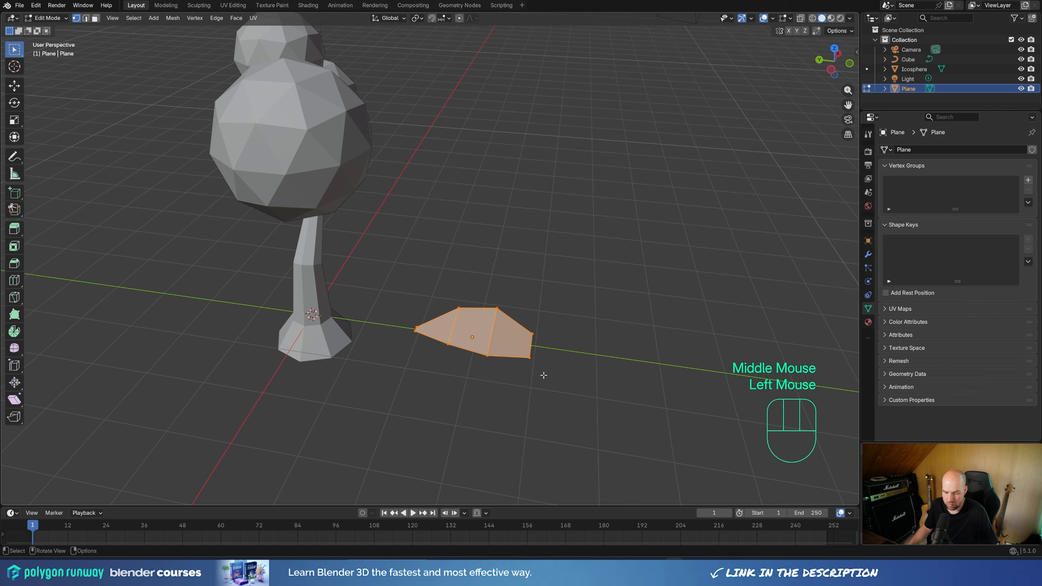
{"action": "key", "text": "g"}
{"action": "key", "text": "y"}
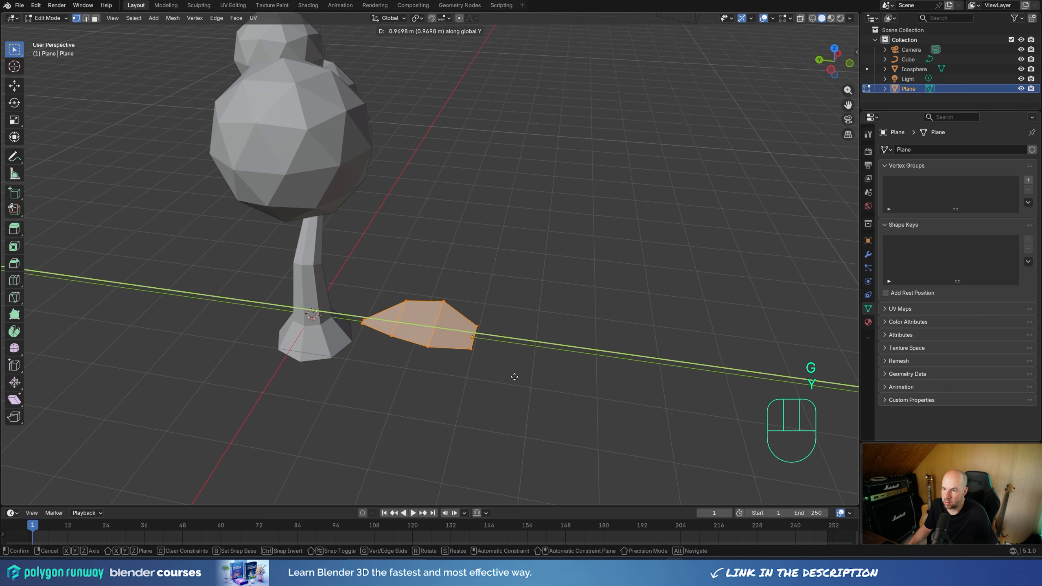
{"action": "left_click", "coordinate": [514, 377]}
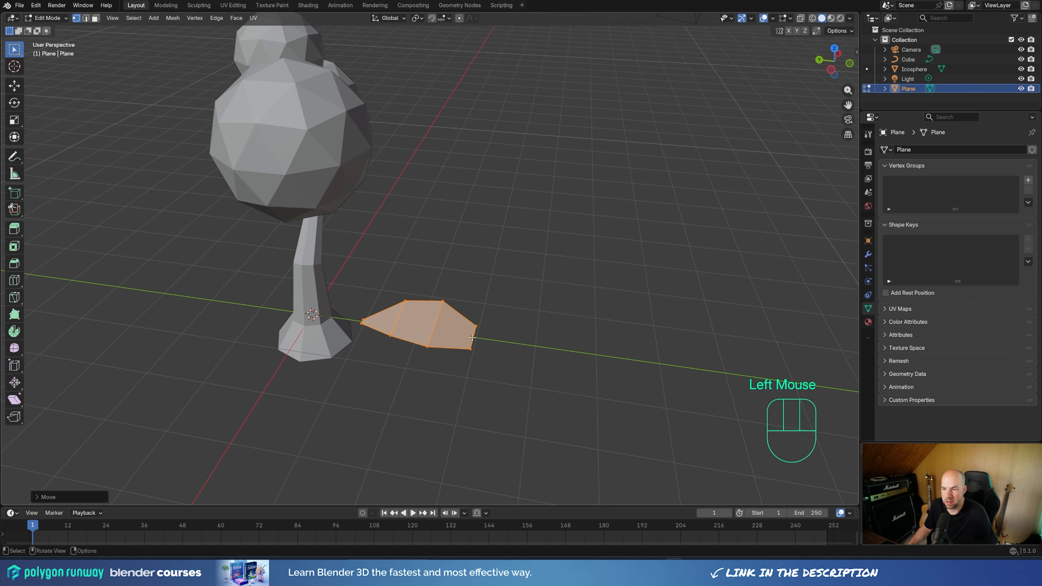
Step: Add a centred lengthwise loop cut running through the leaf from tip to base
{"action": "middle_click_drag", "start_coordinate": [472, 338], "coordinate": [449, 356]}
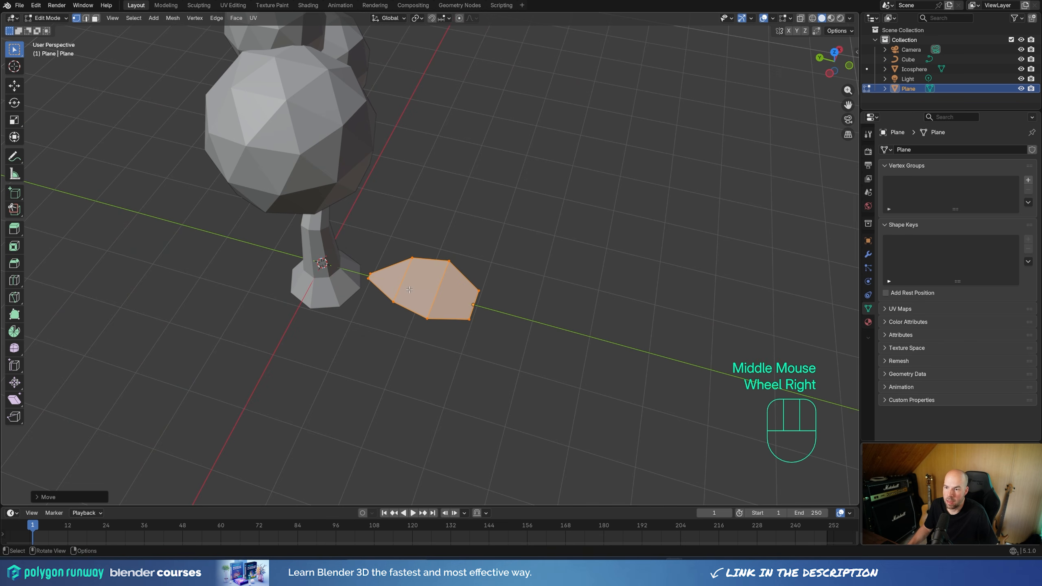
{"action": "key", "text": "ctrl+r"}
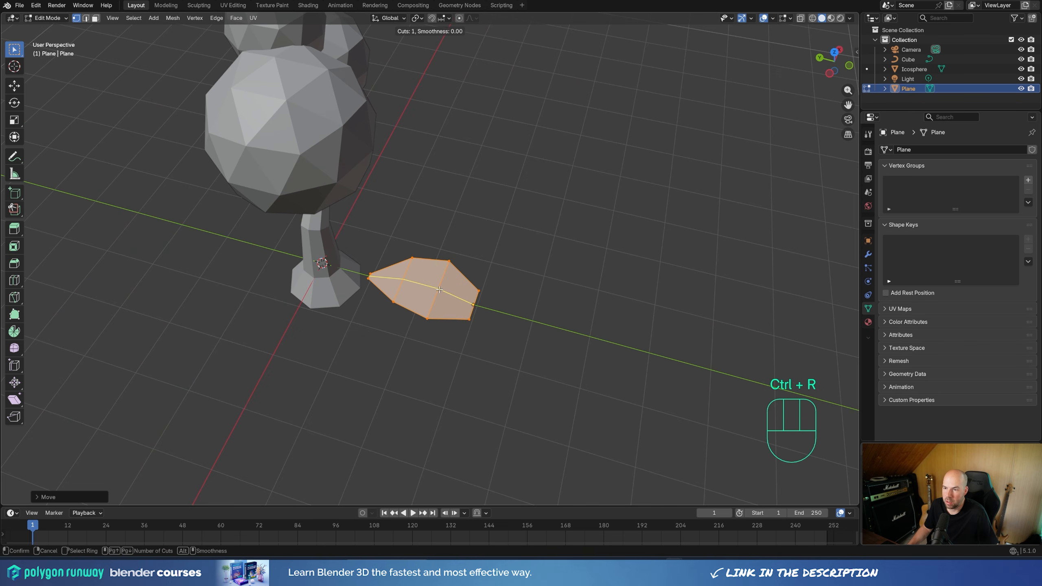
{"action": "left_click", "coordinate": [440, 290]}
{"action": "right_click", "coordinate": [458, 283]}
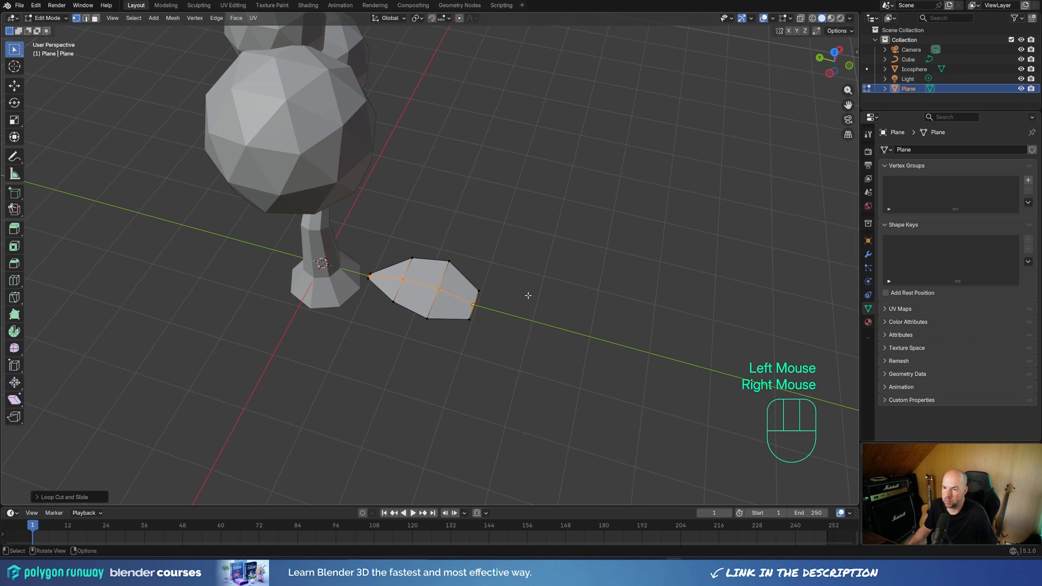
Step: Slide the two outer vertices at the leaf's tip about halfway along their side edges, leaving the centre vertex as a point
{"action": "left_click", "coordinate": [363, 282]}
{"action": "left_click", "coordinate": [476, 304], "text": "shift"}
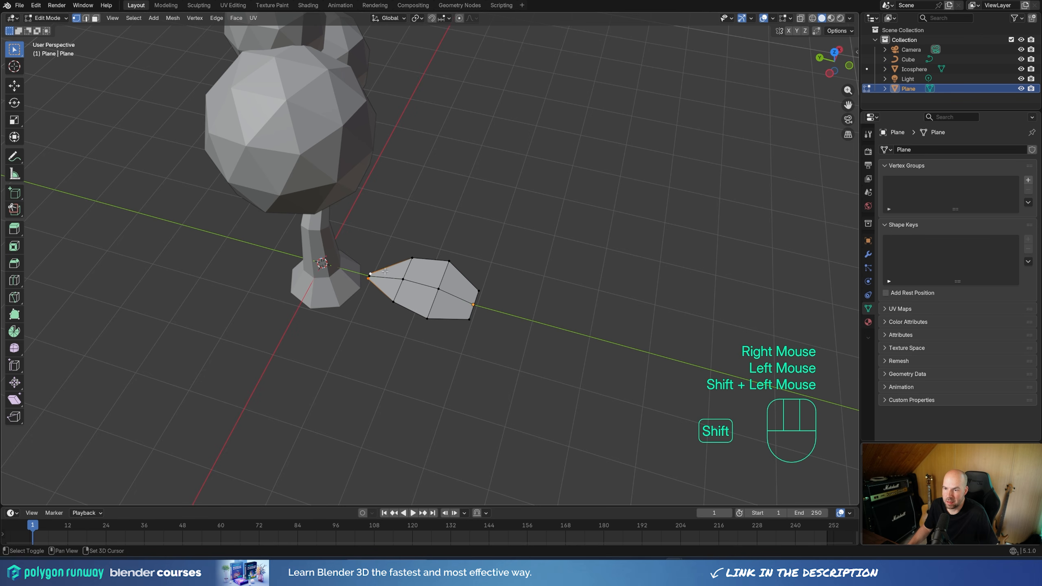
{"action": "key", "text": "g"}
{"action": "key", "text": "g"}
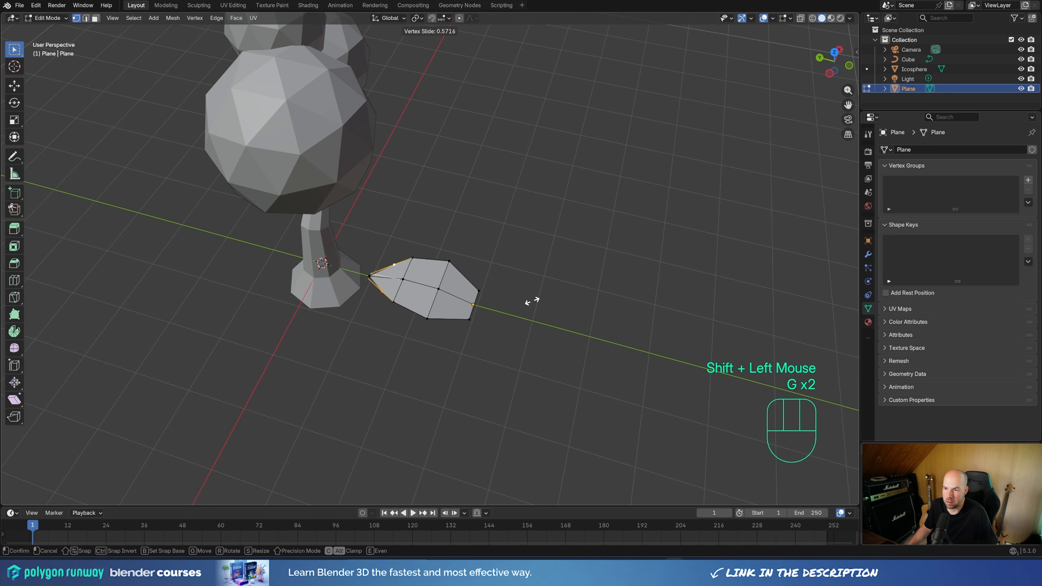
{"action": "left_click", "coordinate": [524, 301]}
Step: Slide the two outer corner vertices at the leaf's base inward along the side edges by a factor of about 0.47
{"action": "left_click", "coordinate": [472, 320]}
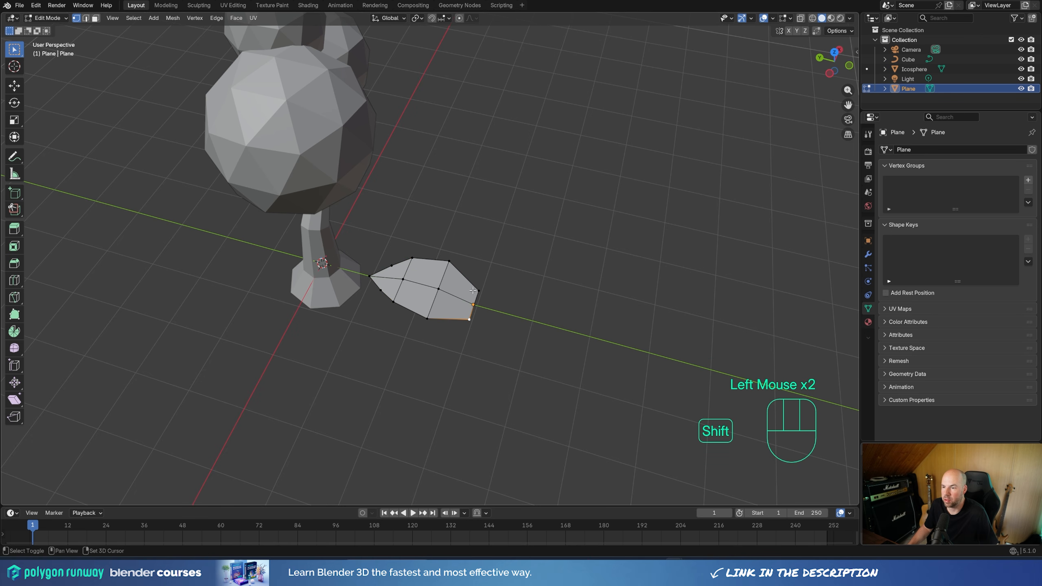
{"action": "left_click", "coordinate": [480, 291], "text": "shift"}
{"action": "key", "text": "g"}
{"action": "key", "text": "g"}
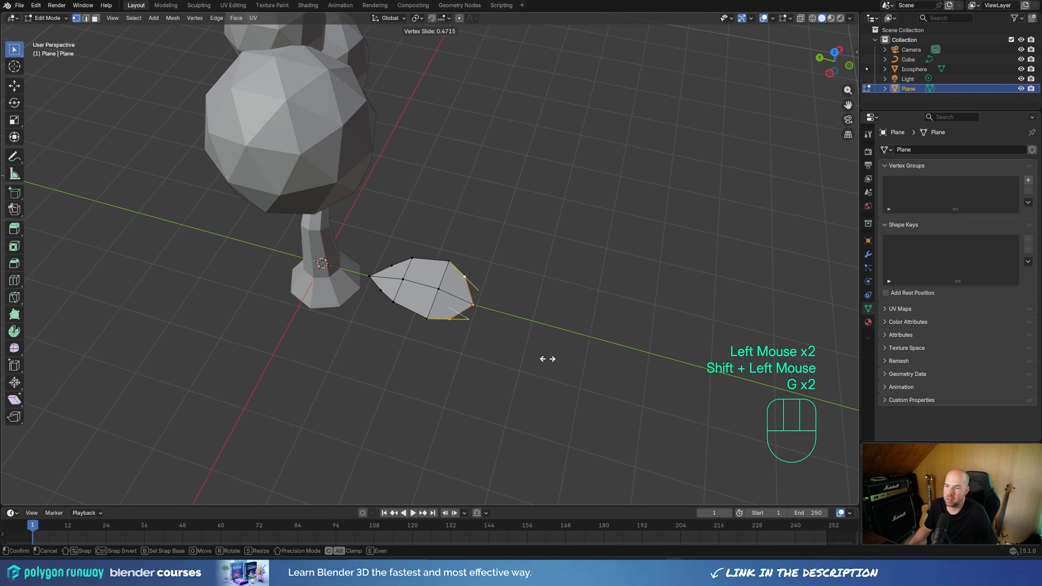
{"action": "left_click", "coordinate": [476, 270]}
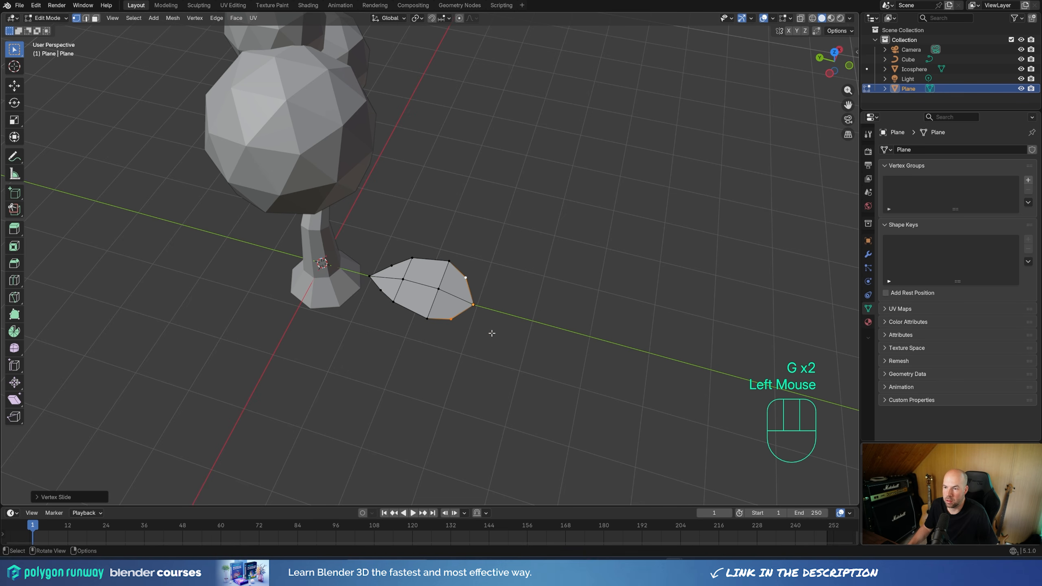
Step: Return to object mode and apply Shade Smooth to the leaf
{"action": "middle_click_drag", "start_coordinate": [492, 333], "coordinate": [438, 310]}
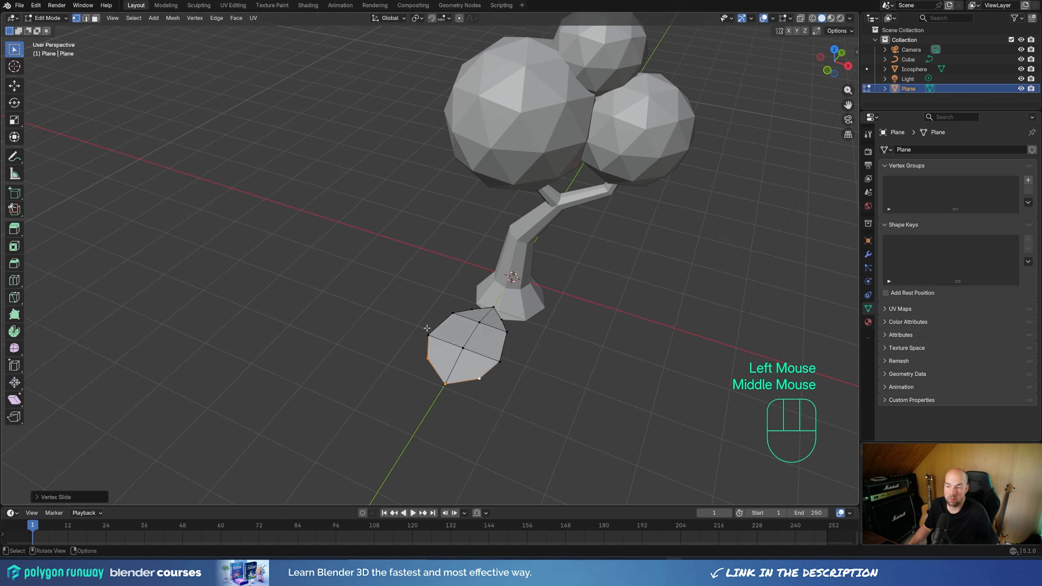
{"action": "key", "text": "Tab"}
{"action": "key", "text": "Tab"}
{"action": "key", "text": "Tab"}
{"action": "right_click", "coordinate": [469, 340]}
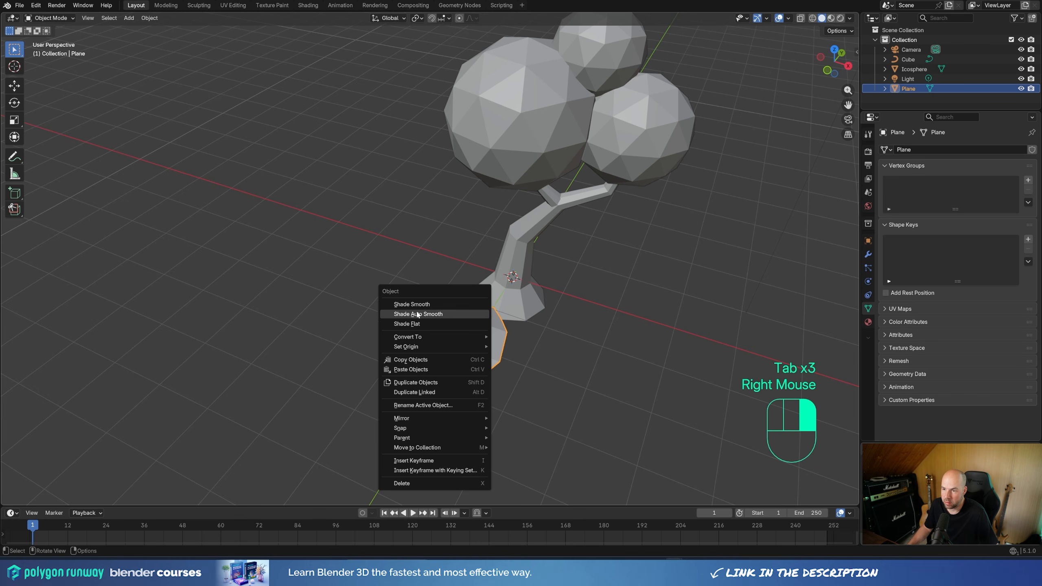
{"action": "left_click", "coordinate": [417, 306]}
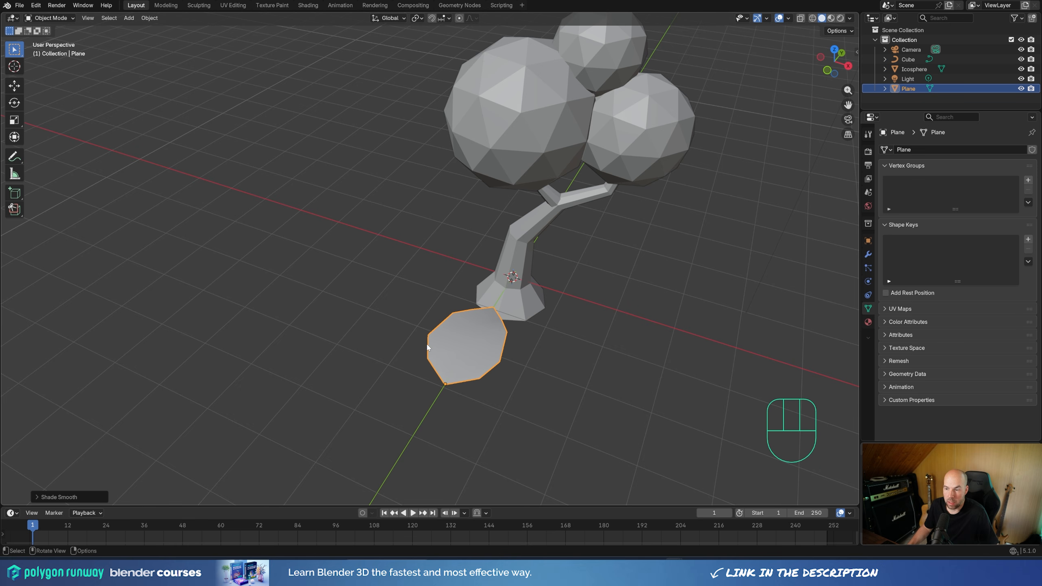
Step: Rename the Plane object as Leaf
{"action": "double_click", "coordinate": [908, 88]}
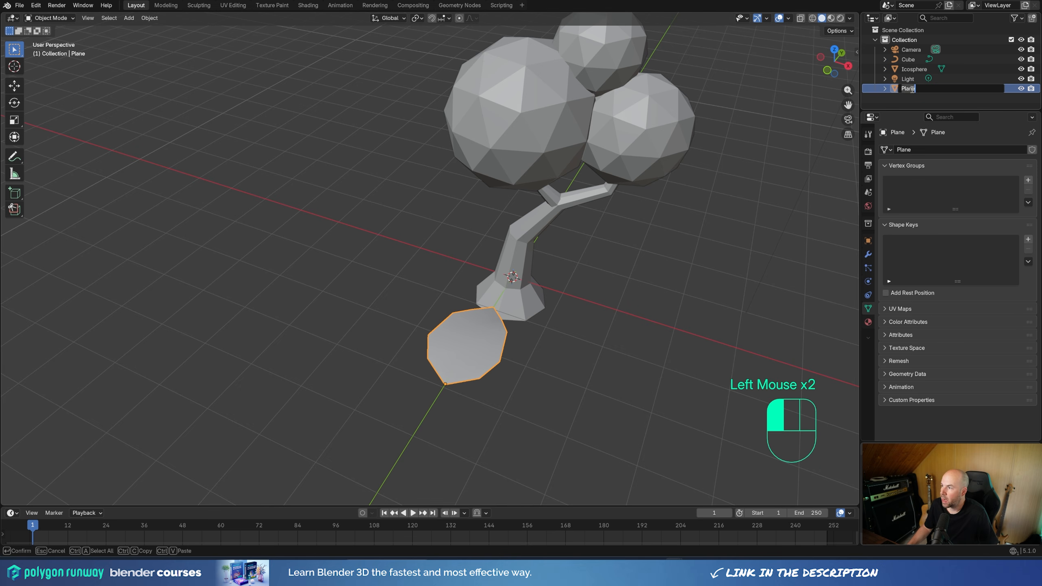
{"action": "type", "text": "Lea"}
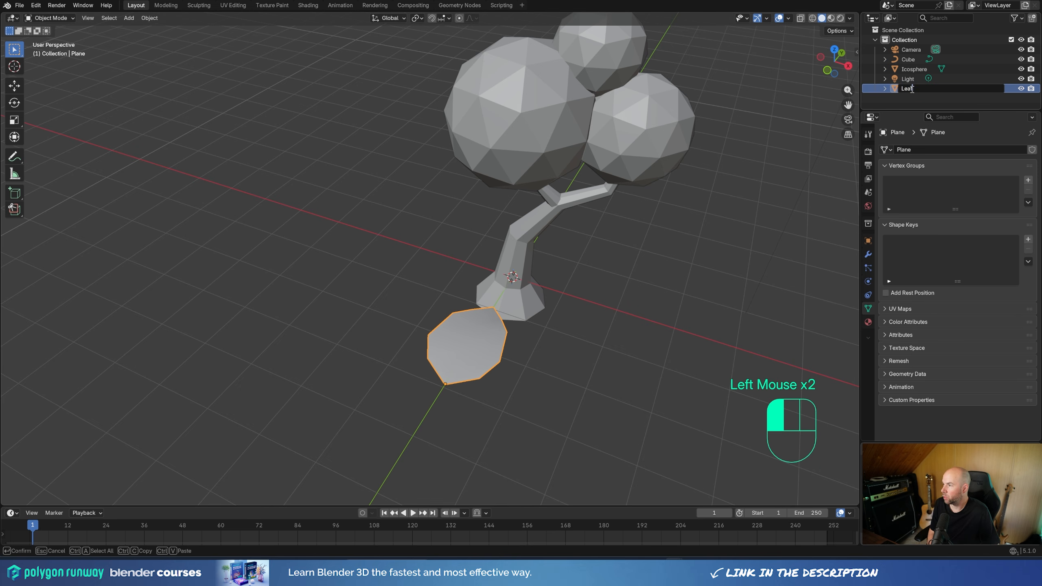
{"action": "type", "text": "f"}
{"action": "key", "text": "Return"}
Step: Scale the leaf object down to less than half its size and apply its scale
{"action": "key", "text": "s"}
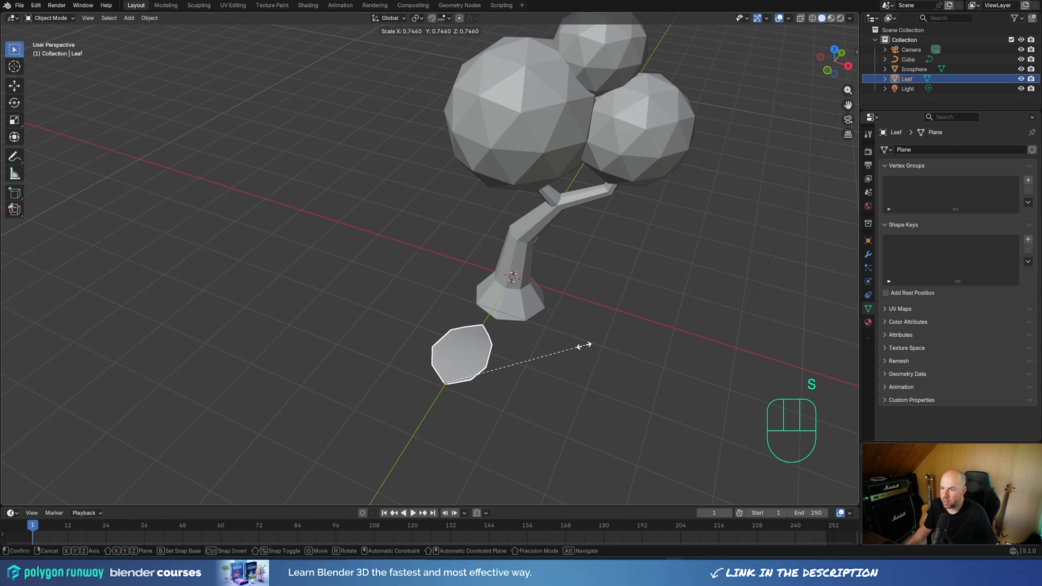
{"action": "left_click", "coordinate": [522, 360]}
{"action": "key", "text": "ctrl+a"}
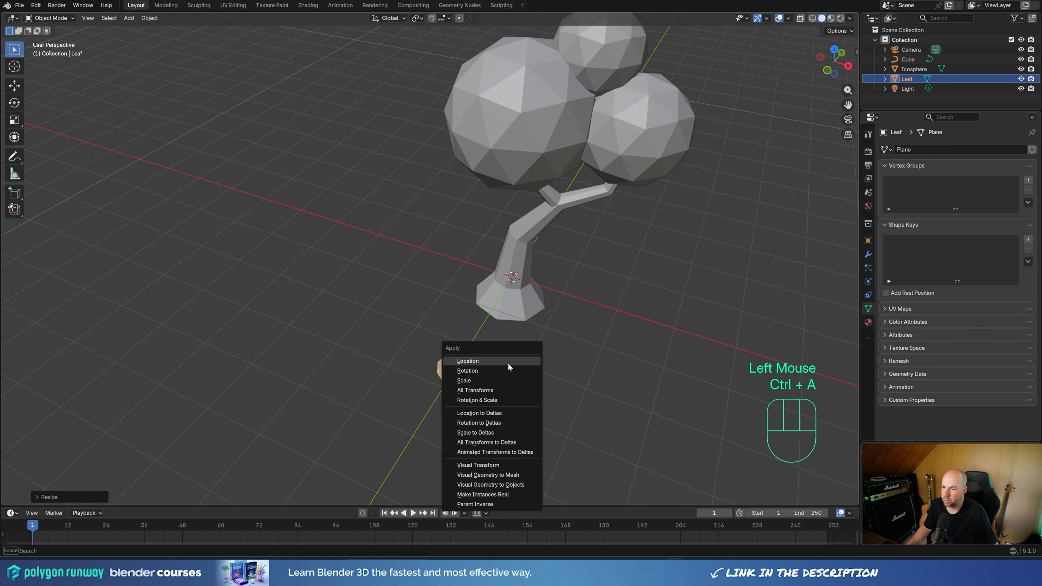
{"action": "left_click", "coordinate": [477, 380]}
Step: Apply the scale of the joined ico sphere foliage object
{"action": "left_click", "coordinate": [534, 107]}
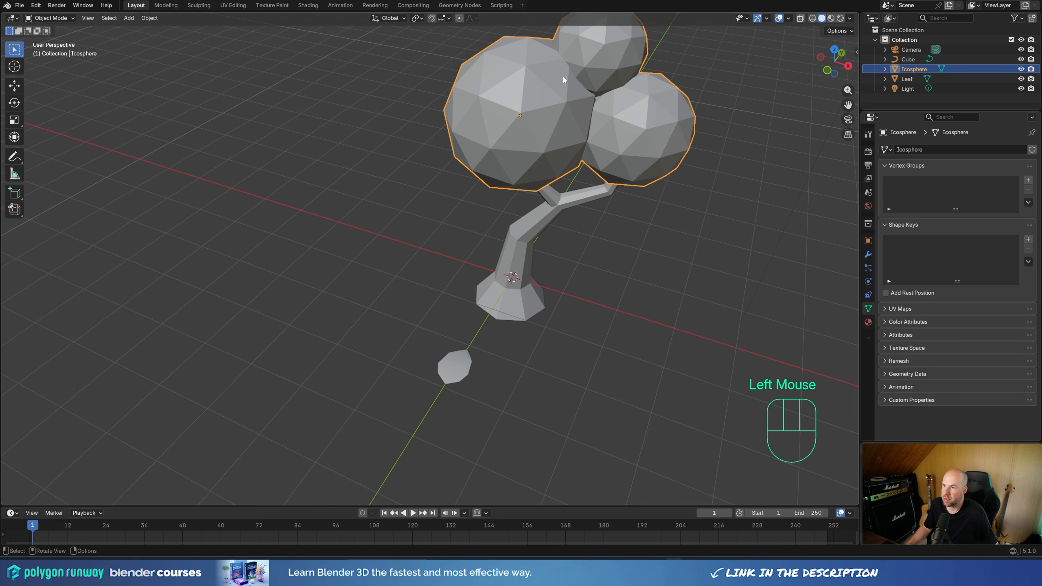
{"action": "key", "text": "ctrl+a"}
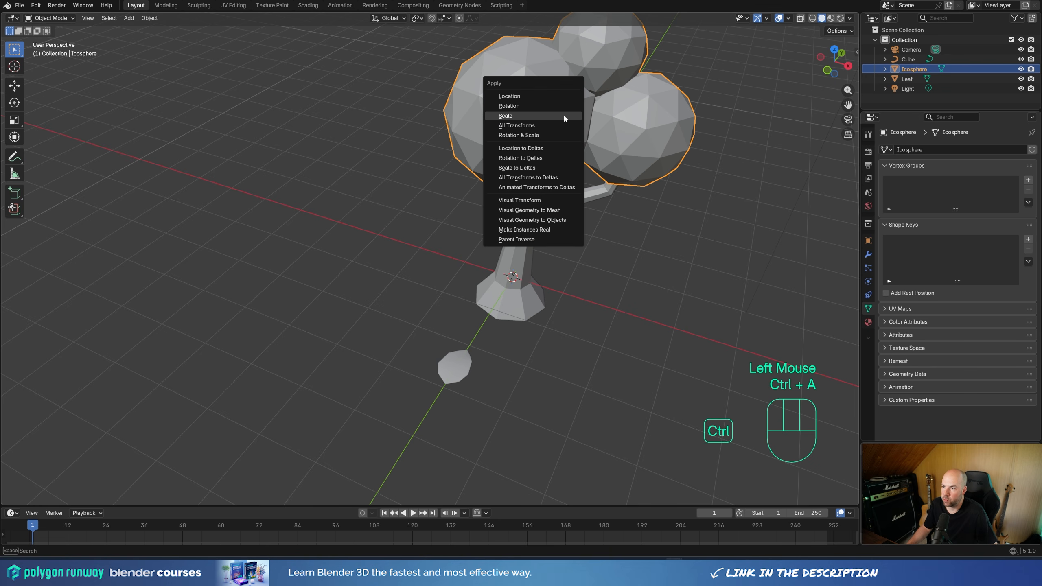
{"action": "left_click", "coordinate": [509, 112]}
Step: Enlarge the timeline area to nearly half the window height and turn it into a Geometry Node Editor
{"action": "left_click_drag", "start_coordinate": [479, 502], "coordinate": [478, 263]}
{"action": "middle_click_drag", "start_coordinate": [550, 136], "coordinate": [463, 203], "text": "shift"}
{"action": "left_click", "coordinate": [11, 272]}
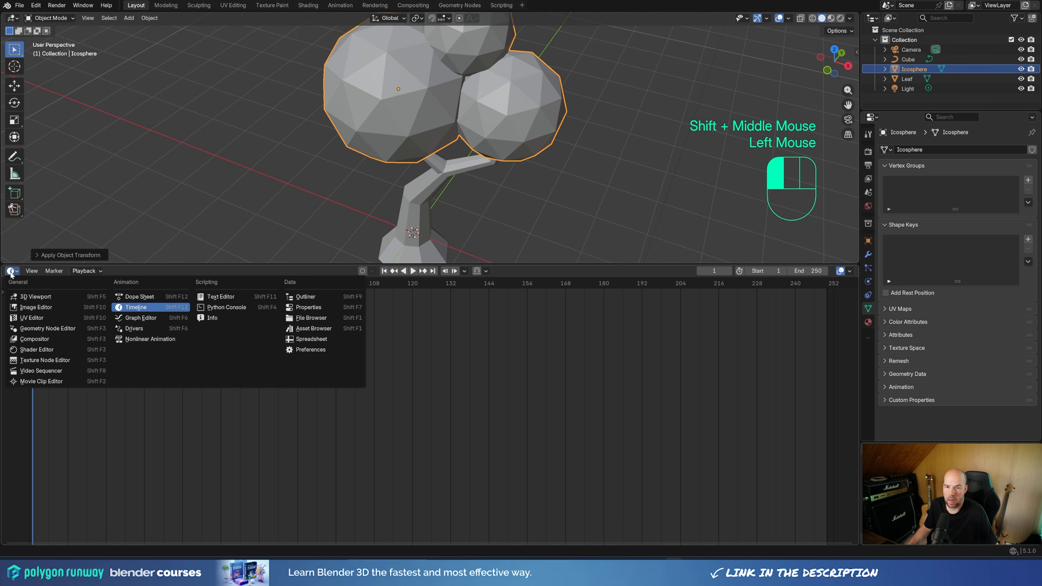
{"action": "left_click", "coordinate": [44, 329]}
{"action": "left_click_drag", "start_coordinate": [277, 264], "coordinate": [275, 317]}
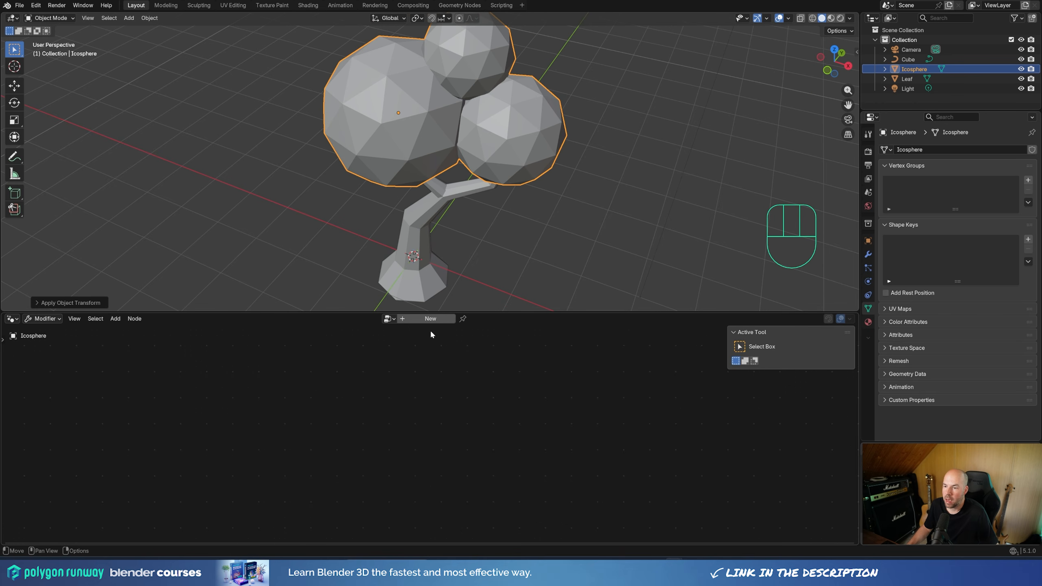
Step: Create a new geometry node tree on the foliage object, keeping the default name, with its modifier settings shown
{"action": "left_click", "coordinate": [869, 254]}
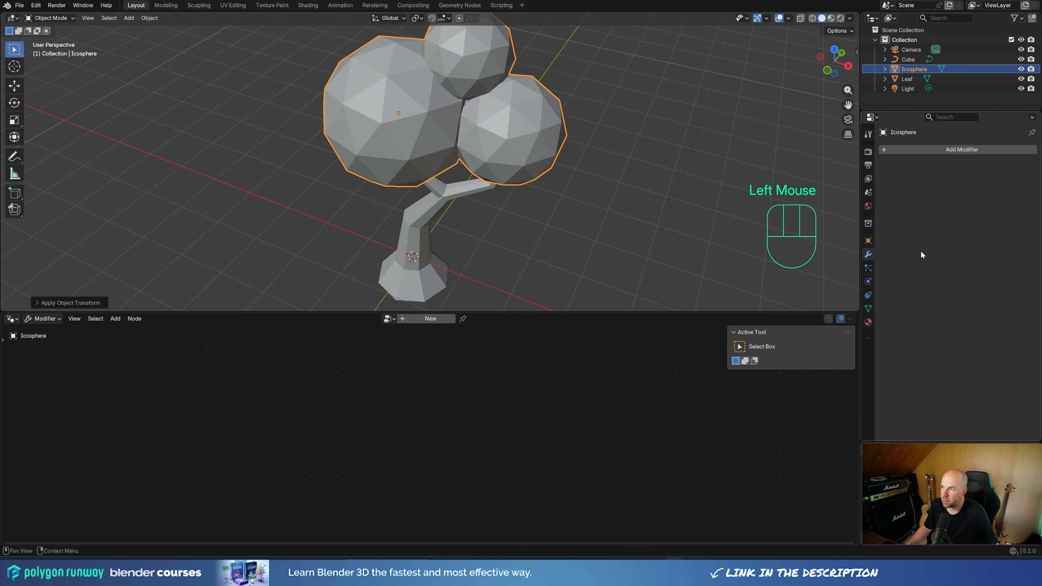
{"action": "double_click", "coordinate": [430, 320]}
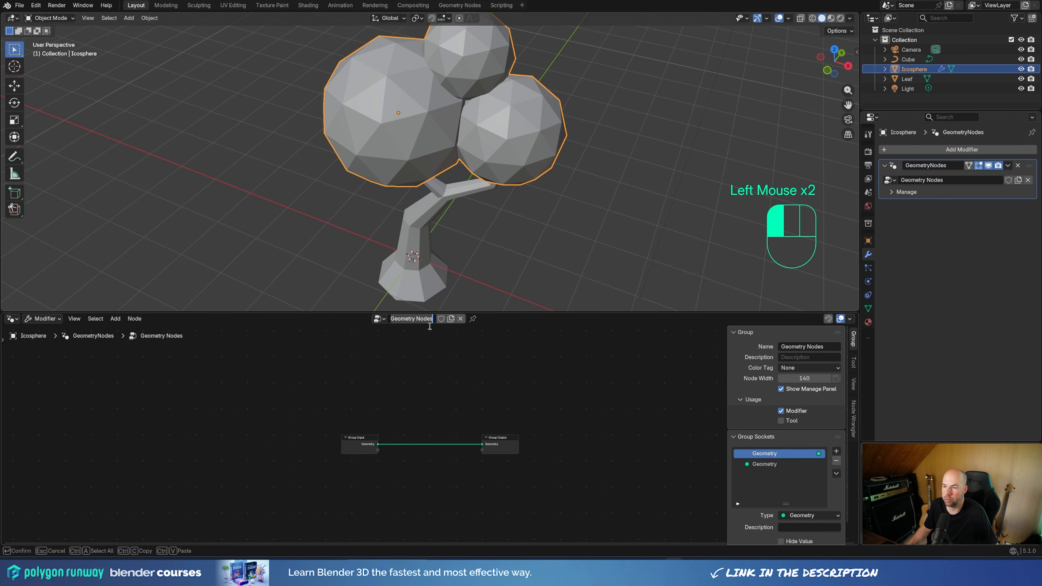
{"action": "left_click", "coordinate": [937, 225]}
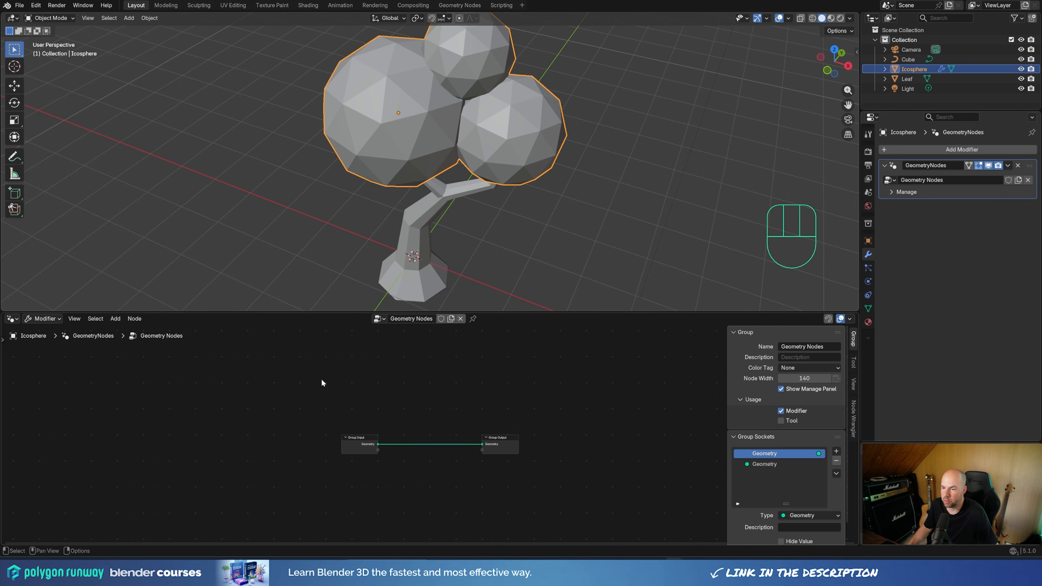
{"action": "left_click", "coordinate": [352, 442]}
{"action": "left_click", "coordinate": [401, 374]}
{"action": "middle_click_drag", "start_coordinate": [483, 111], "coordinate": [481, 167], "text": "shift"}
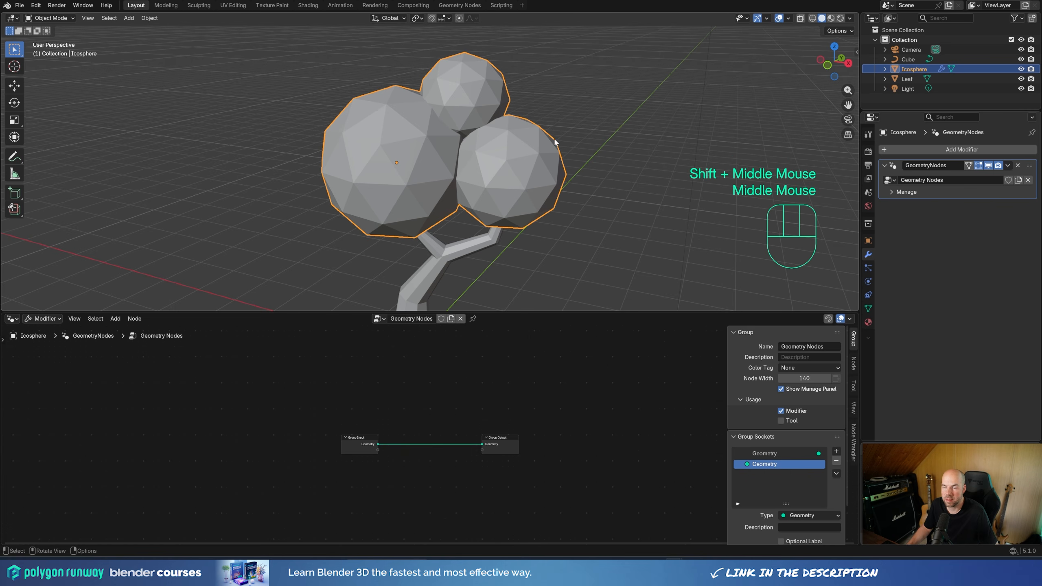
Step: Space the Group Input node away from Group Output and insert a Mesh to Volume node on the link between them
{"action": "left_click_drag", "start_coordinate": [350, 436], "coordinate": [212, 440]}
{"action": "key", "text": "shift"}
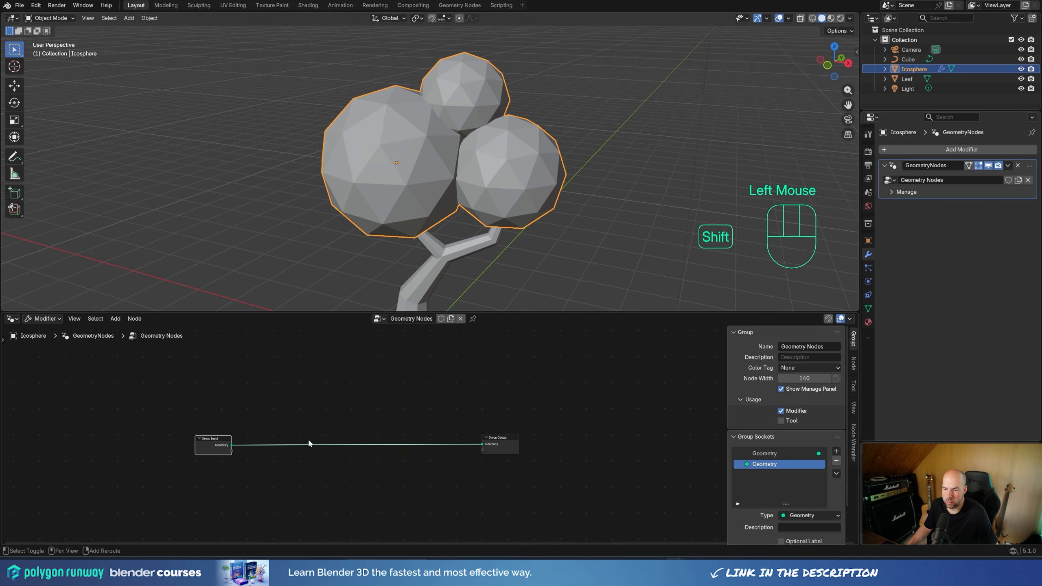
{"action": "key", "text": "shift+a"}
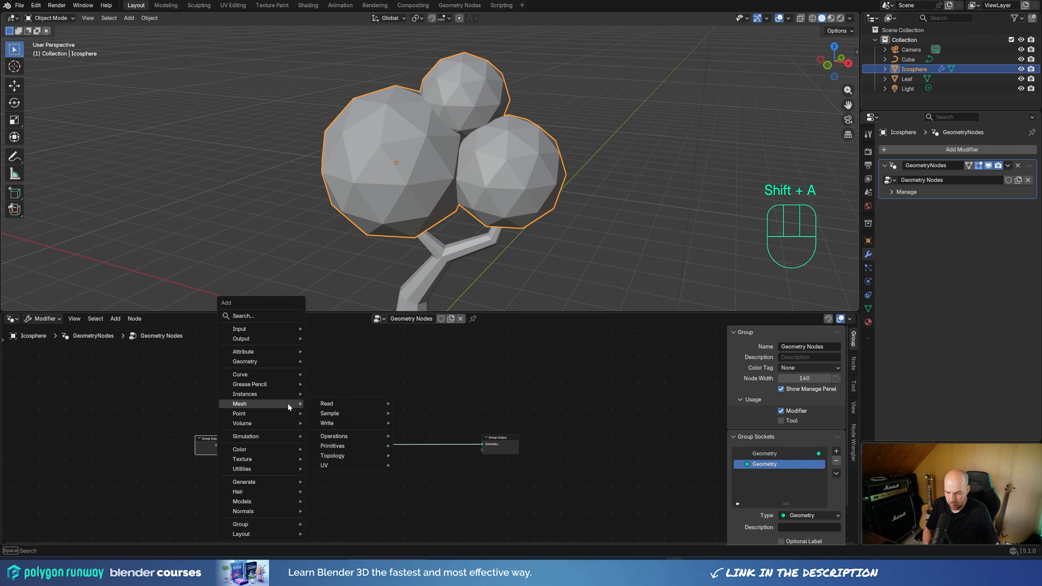
{"action": "type", "text": "volu"}
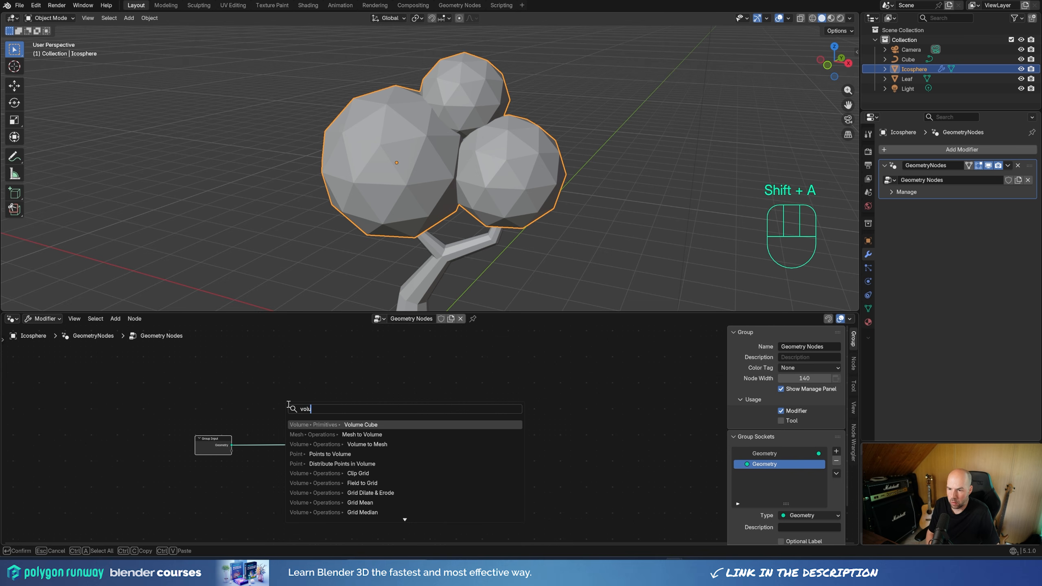
{"action": "left_click", "coordinate": [348, 435]}
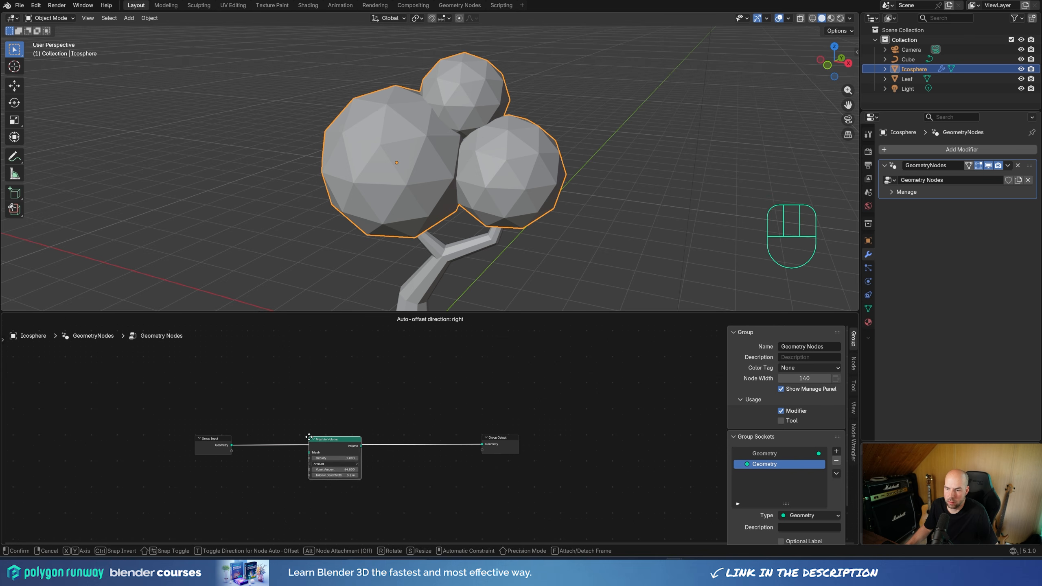
{"action": "left_click", "coordinate": [297, 433]}
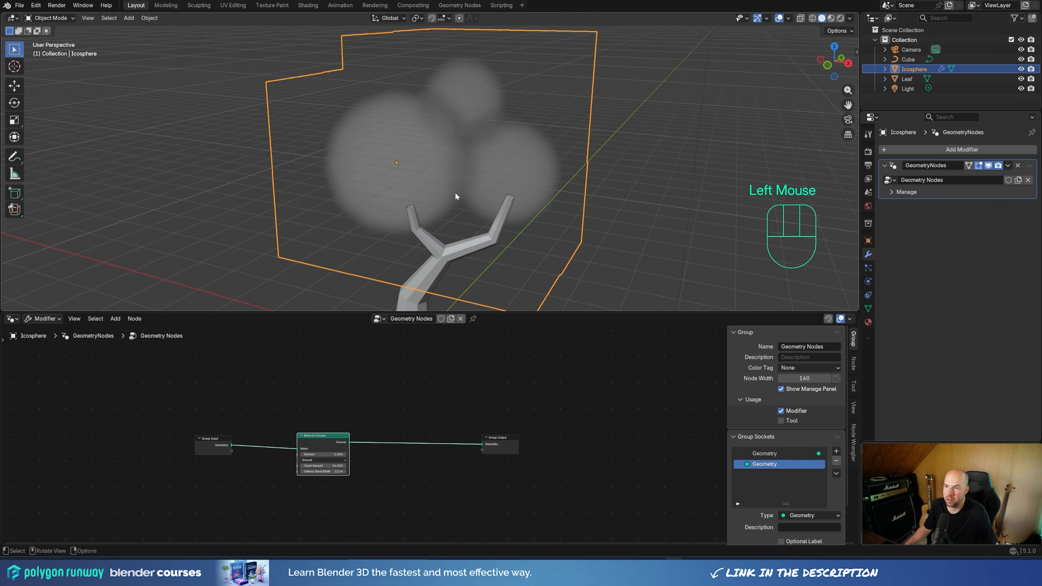
Step: Insert a Distribute Points in Volume node after Mesh to Volume, increase its density and move Group Output farther away
{"action": "mouse_move", "coordinate": [456, 196]}
{"action": "middle_mouse_down"}
{"action": "mouse_move", "coordinate": [470, 167]}
{"action": "mouse_move", "coordinate": [354, 163]}
{"action": "mouse_move", "coordinate": [466, 166]}
{"action": "mouse_move", "coordinate": [477, 182]}
{"action": "mouse_move", "coordinate": [447, 181]}
{"action": "middle_mouse_up"}
{"action": "scroll", "coordinate": [466, 166], "scroll_direction": "right", "scroll_amount": 1}
{"action": "scroll", "coordinate": [466, 166], "scroll_direction": "down", "scroll_amount": 1}
{"action": "scroll", "coordinate": [465, 166], "scroll_direction": "up", "scroll_amount": 2}
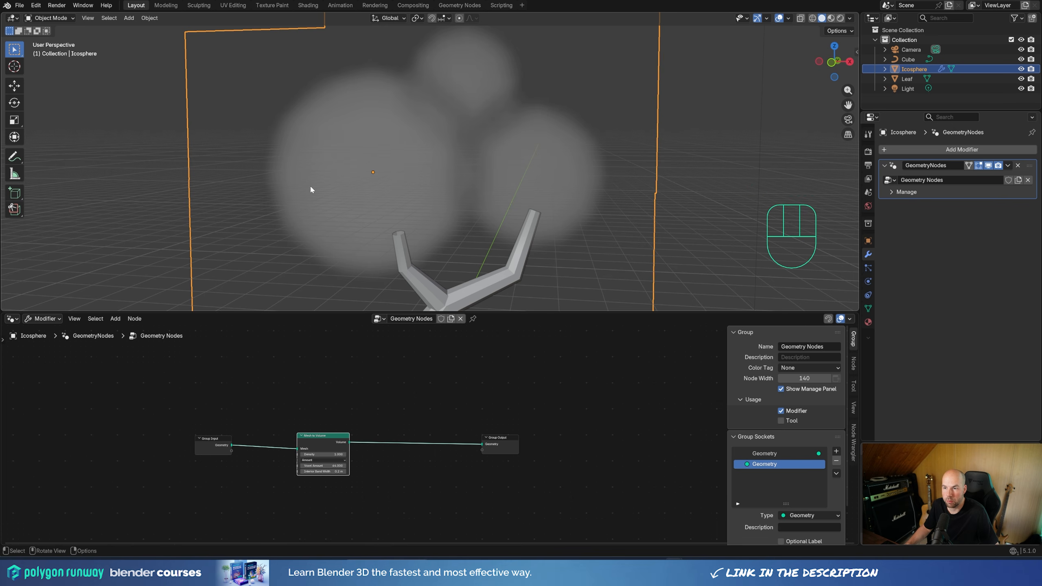
{"action": "left_click_drag", "start_coordinate": [219, 443], "coordinate": [230, 448]}
{"action": "key", "text": "shift+a"}
{"action": "type", "text": "volum"}
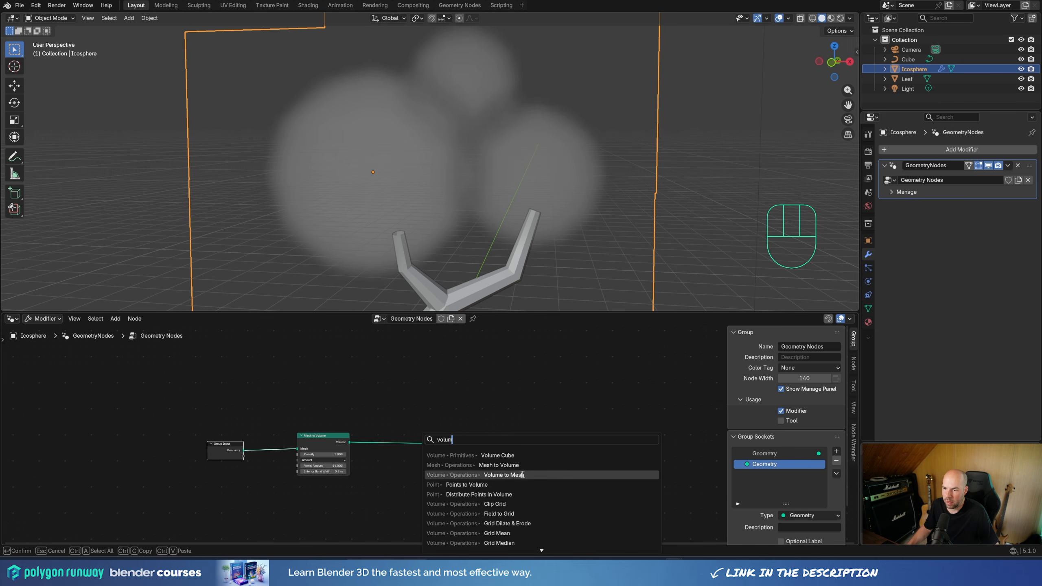
{"action": "left_click", "coordinate": [479, 496]}
{"action": "left_click", "coordinate": [400, 453]}
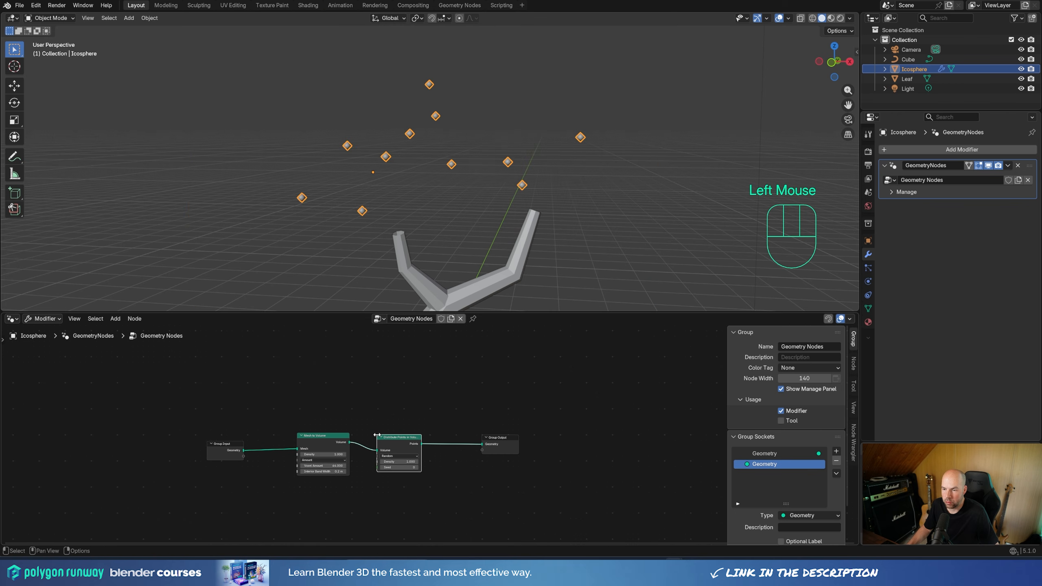
{"action": "middle_click_drag", "start_coordinate": [433, 286], "coordinate": [470, 181]}
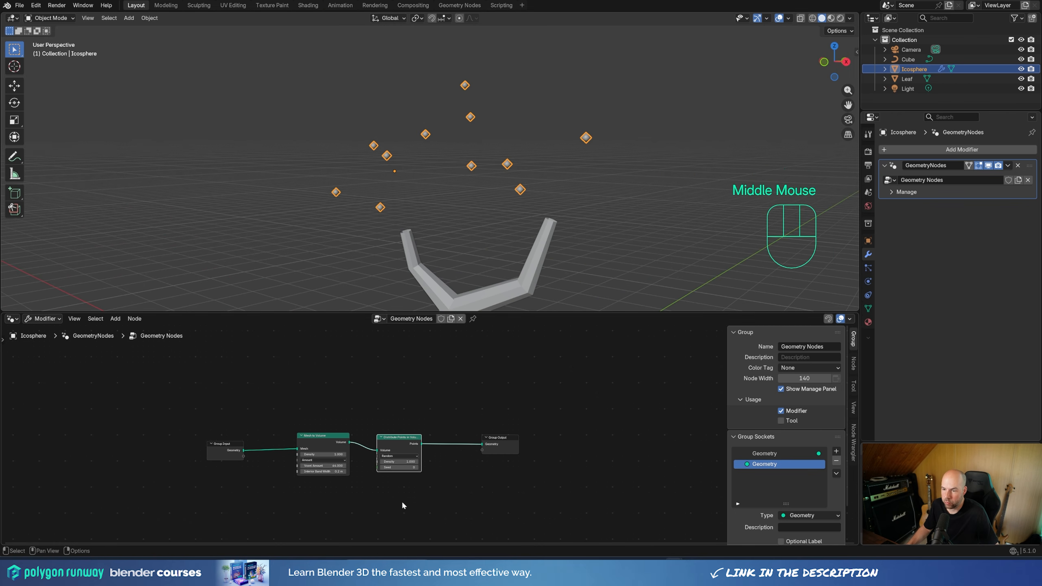
{"action": "left_click_drag", "start_coordinate": [399, 462], "coordinate": [622, 441], "text": "shift"}
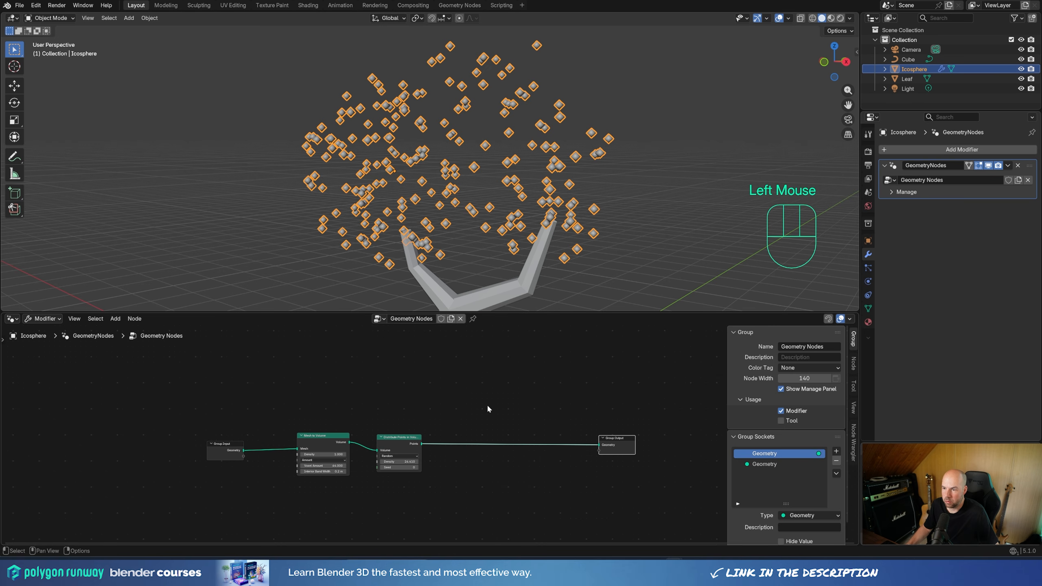
Step: Insert an Instance on Points node on the link between Distribute Points in Volume and Group Output
{"action": "key", "text": "shift+a"}
{"action": "mouse_move", "coordinate": [489, 409]}
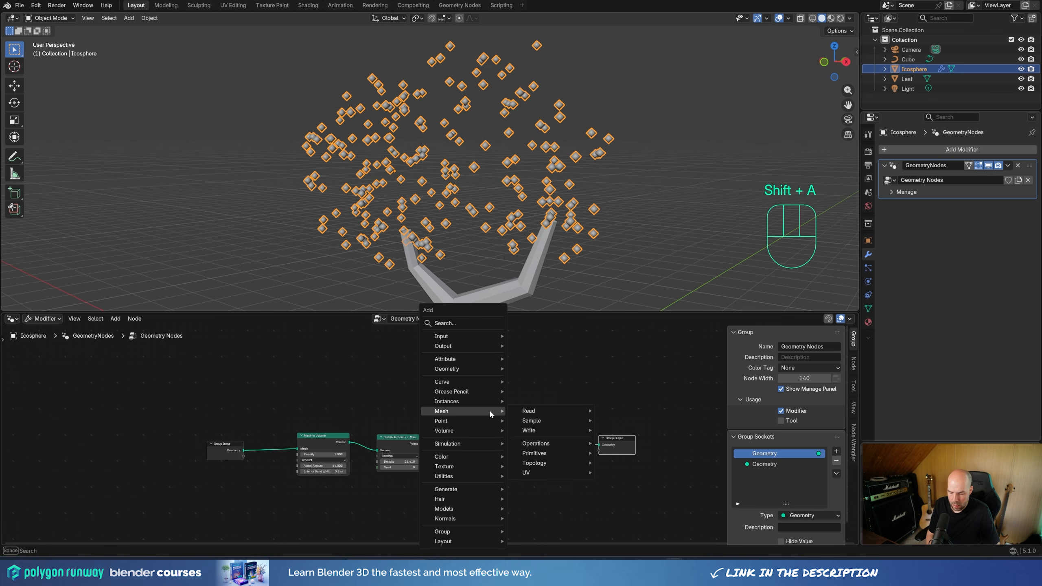
{"action": "type", "text": "insta"}
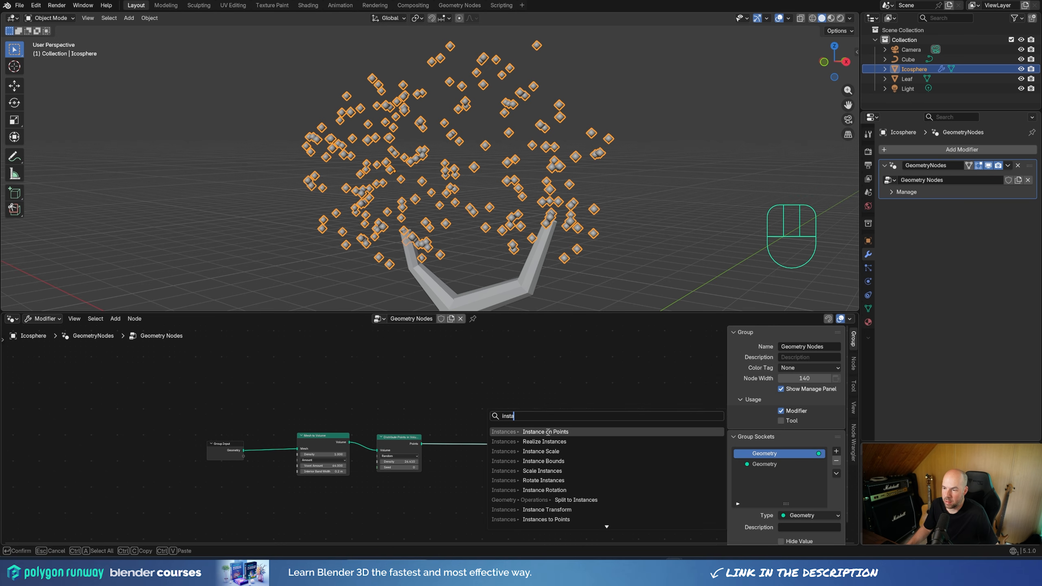
{"action": "key", "text": "Return"}
{"action": "left_click", "coordinate": [485, 421]}
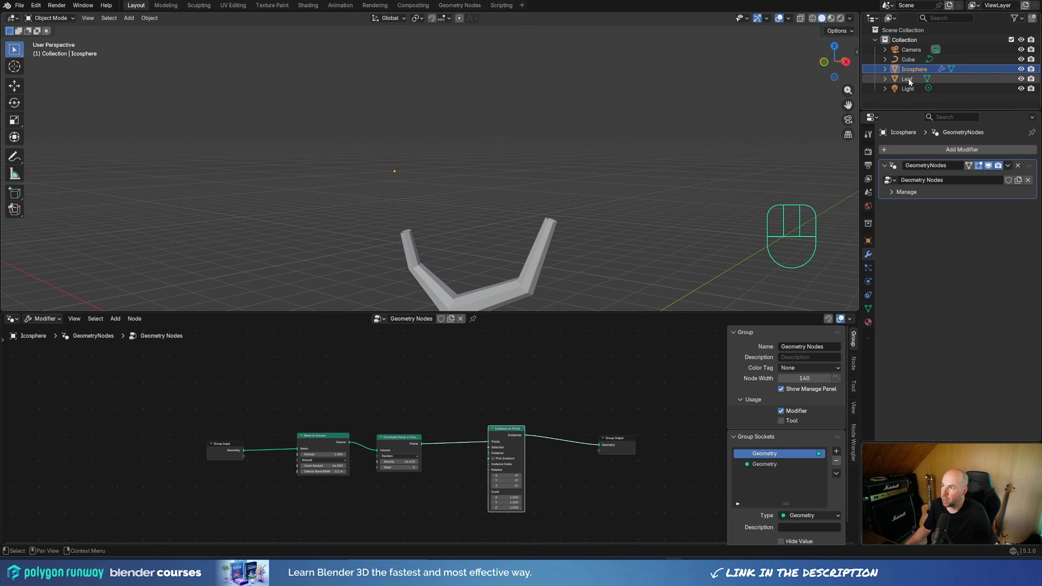
Step: Bring the Leaf object into the node tree as an Object Info node and connect its Geometry to the Instance input of Instance on Points
{"action": "left_click_drag", "start_coordinate": [906, 82], "coordinate": [339, 355]}
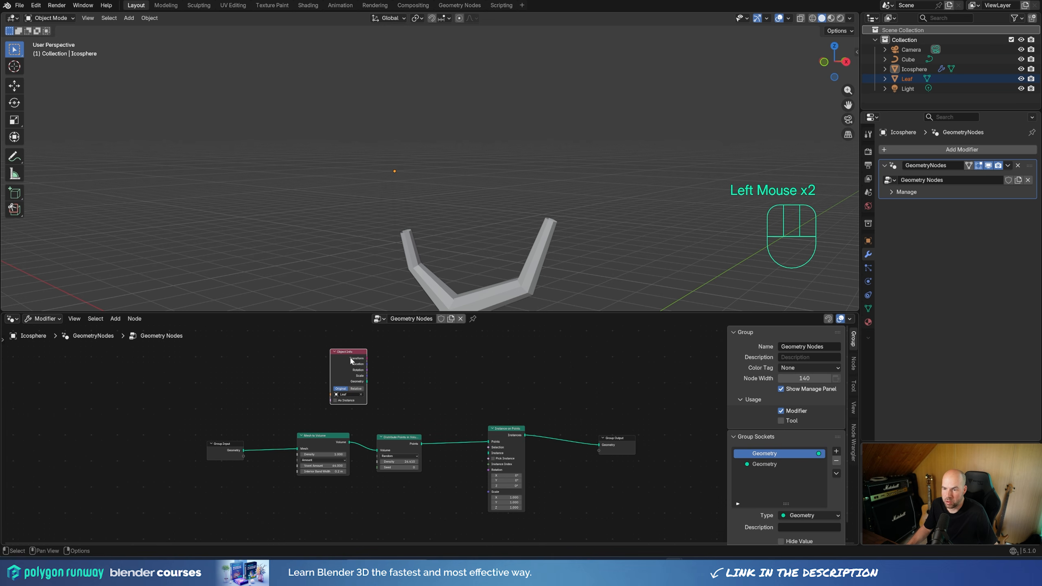
{"action": "scroll", "coordinate": [339, 403], "scroll_direction": "up", "scroll_amount": 3}
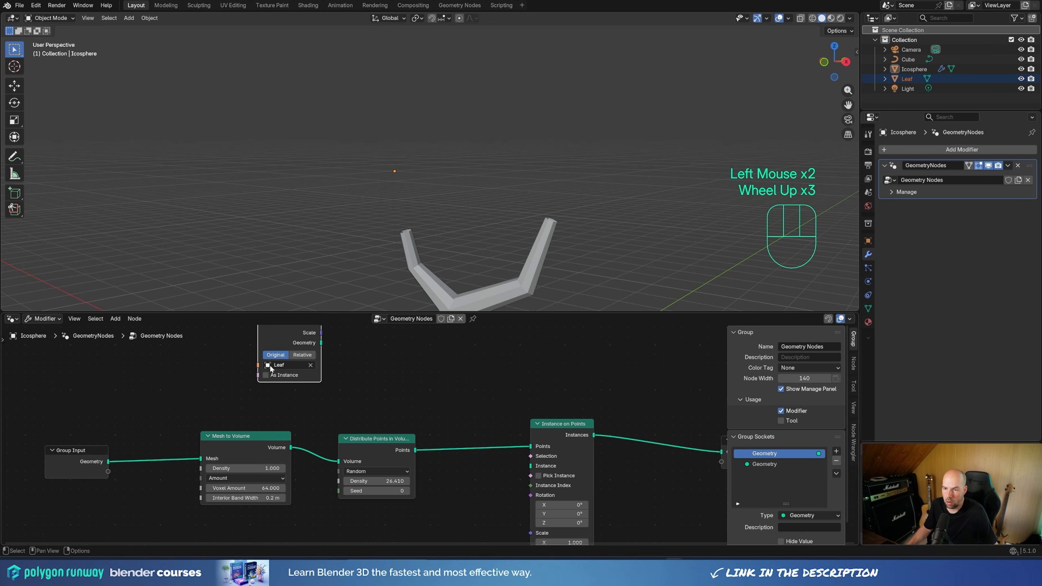
{"action": "middle_click_drag", "start_coordinate": [393, 369], "coordinate": [368, 408]}
{"action": "left_click_drag", "start_coordinate": [294, 385], "coordinate": [506, 499]}
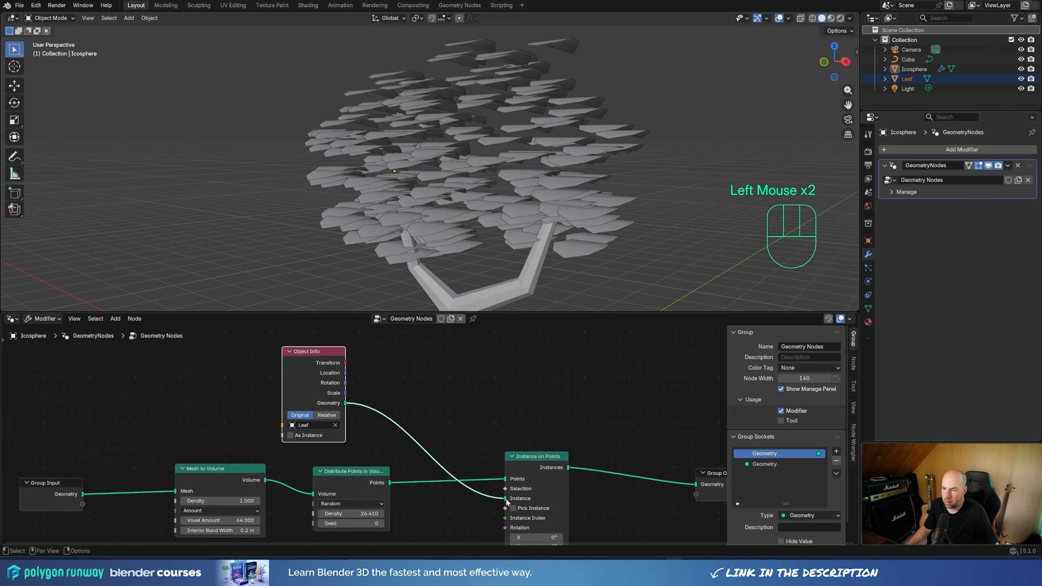
{"action": "middle_click_drag", "start_coordinate": [476, 156], "coordinate": [442, 179]}
{"action": "scroll", "coordinate": [469, 183], "scroll_direction": "down", "scroll_amount": 3}
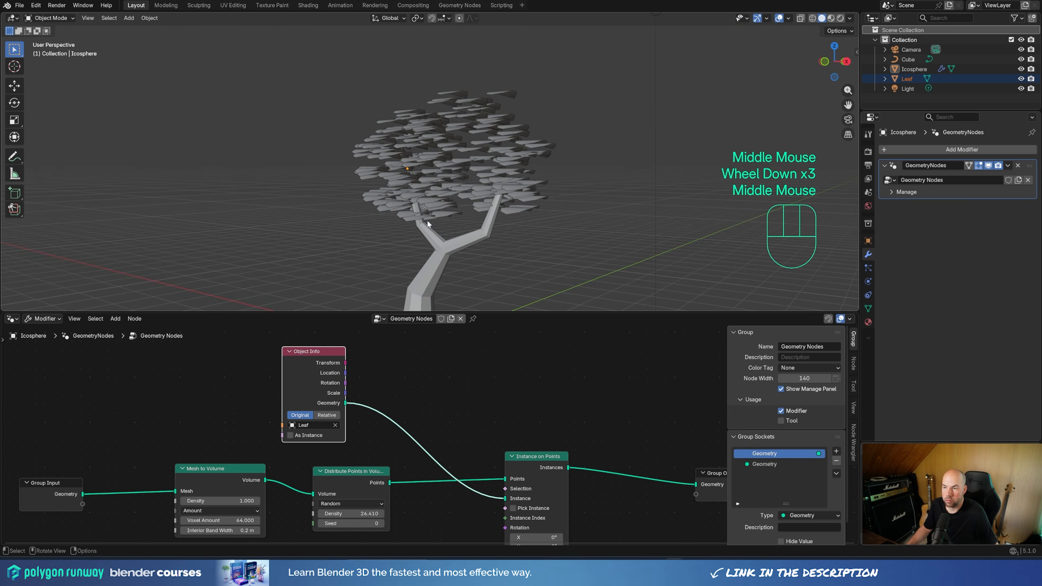
Step: Add a Random Rotation node and connect its output to the Rotation input of Instance on Points
{"action": "middle_click_drag", "start_coordinate": [473, 422], "coordinate": [468, 359]}
{"action": "middle_click_drag", "start_coordinate": [459, 444], "coordinate": [460, 433]}
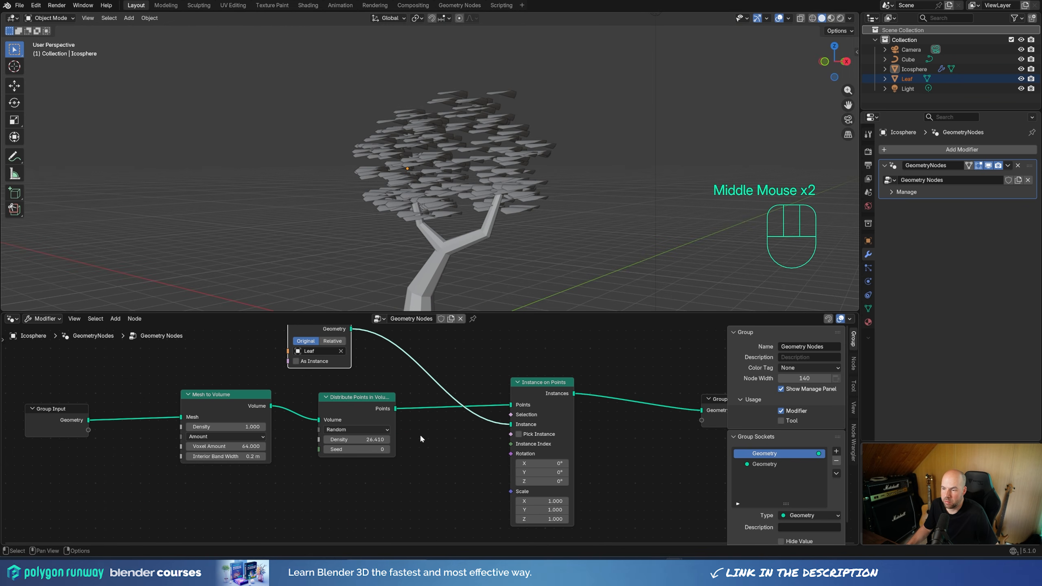
{"action": "key", "text": "shift+a"}
{"action": "mouse_move", "coordinate": [396, 497]}
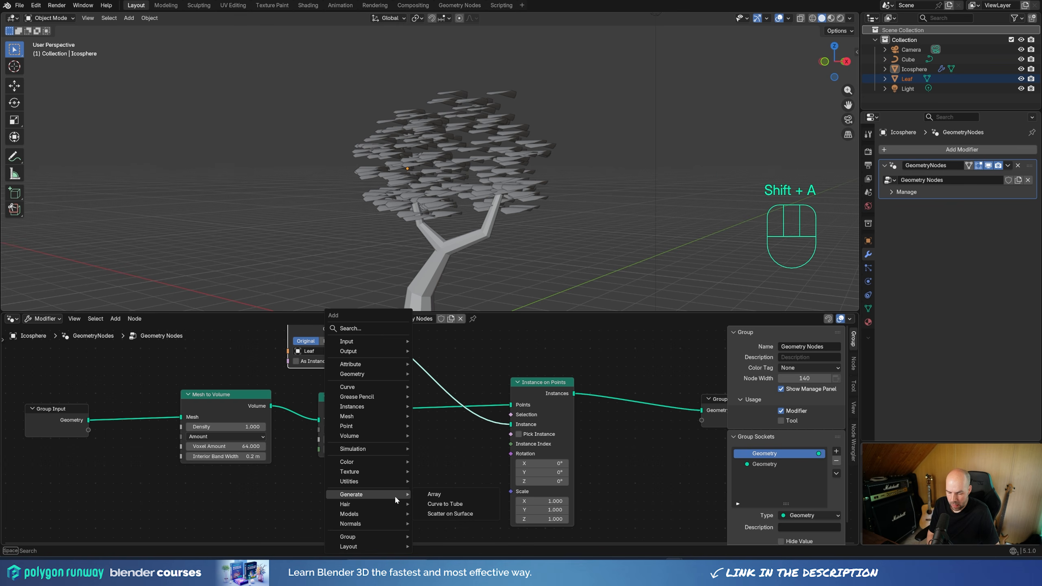
{"action": "type", "text": "rand"}
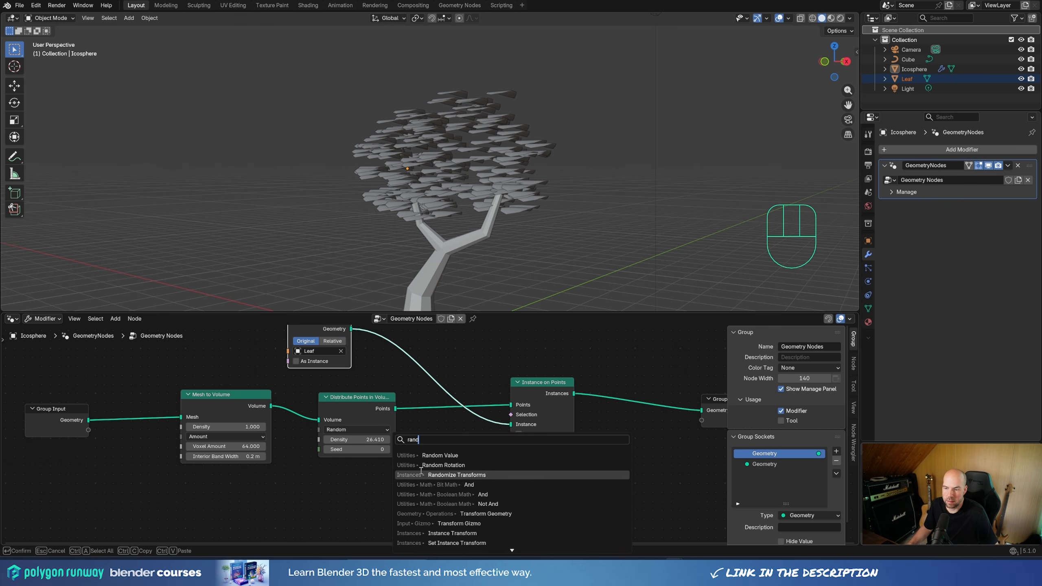
{"action": "left_click", "coordinate": [443, 465]}
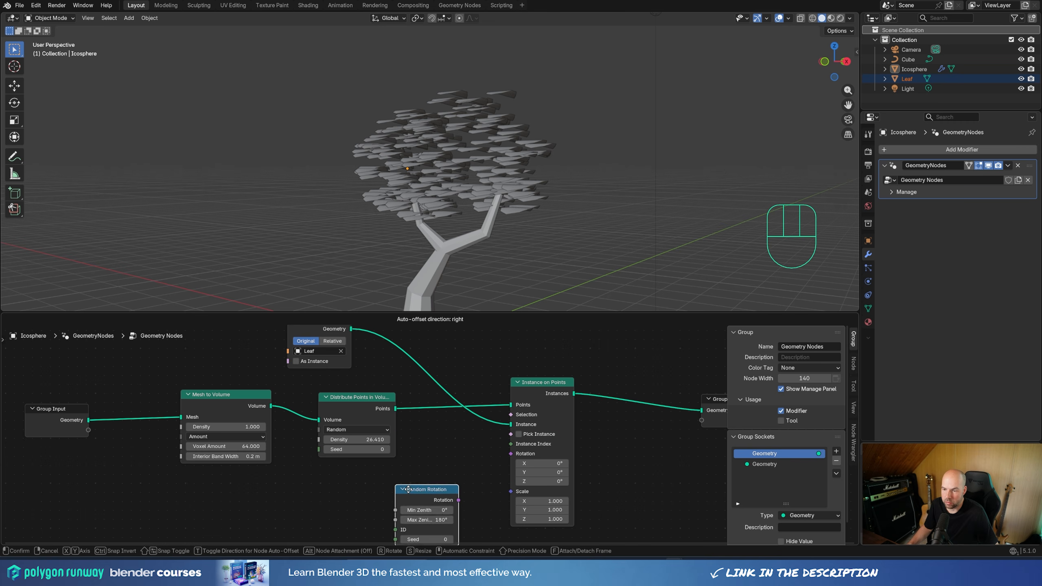
{"action": "left_click", "coordinate": [382, 476]}
{"action": "left_click_drag", "start_coordinate": [430, 485], "coordinate": [512, 454]}
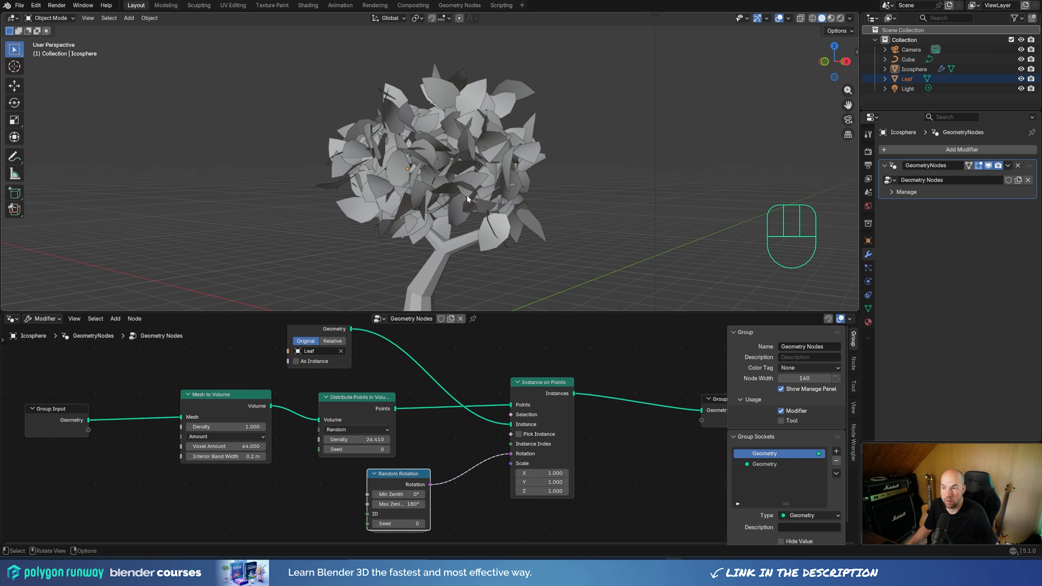
{"action": "scroll", "coordinate": [465, 189], "scroll_direction": "down", "scroll_amount": 2}
Step: Add a Float Random Value node, connect it to the Scale of Instance on Points, and set Min to 0.840 and Max to 0.910
{"action": "mouse_move", "coordinate": [398, 494]}
{"action": "left_mouse_down"}
{"action": "mouse_move", "coordinate": [408, 494]}
{"action": "mouse_move", "coordinate": [407, 478]}
{"action": "left_mouse_up"}
{"action": "key", "text": "ctrl+z"}
{"action": "key", "text": "shift+a"}
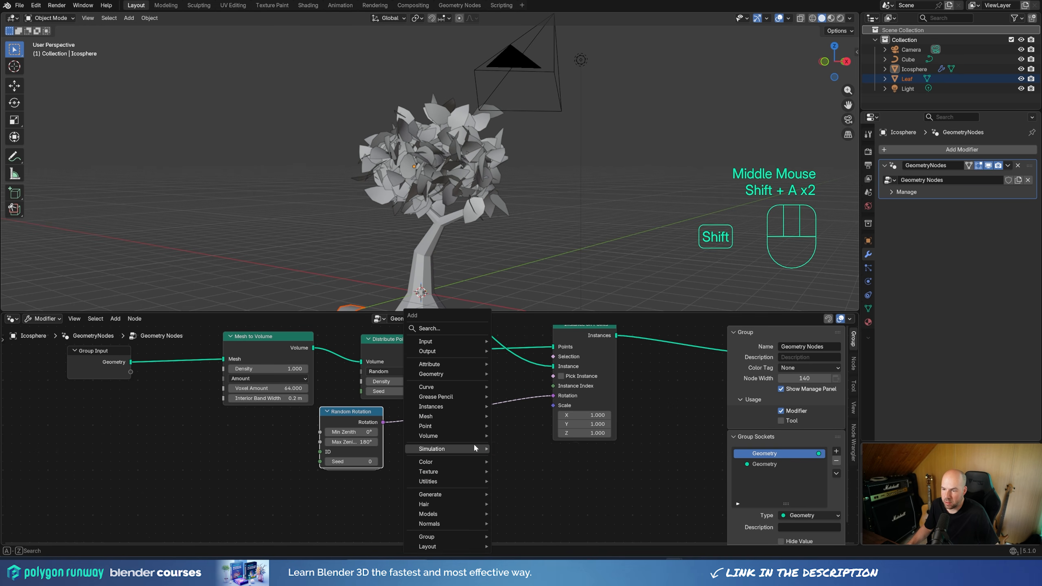
{"action": "type", "text": "rand"}
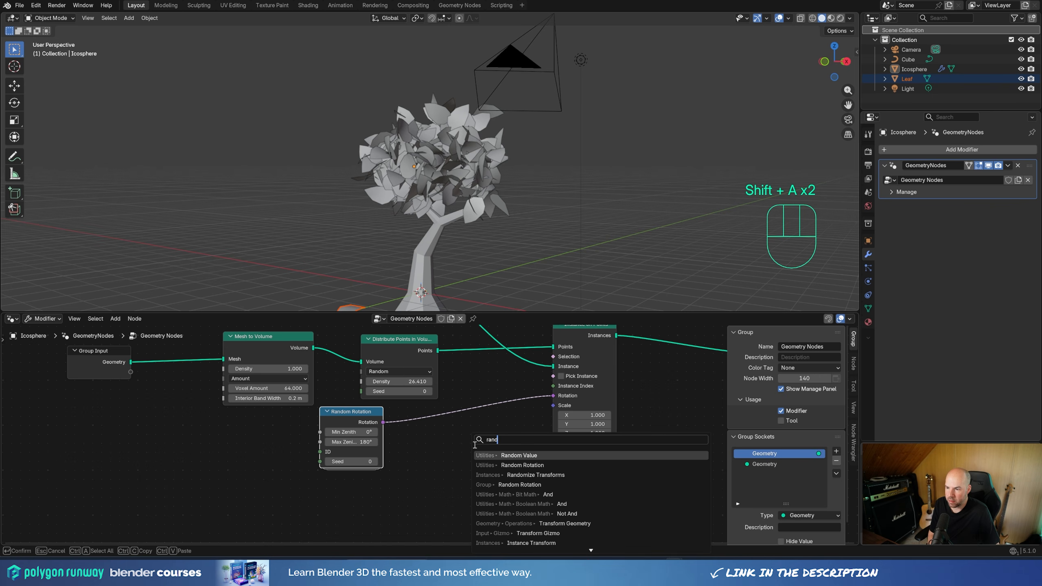
{"action": "left_click", "coordinate": [531, 455]}
{"action": "left_click", "coordinate": [501, 453]}
{"action": "left_click_drag", "start_coordinate": [477, 452], "coordinate": [552, 406]}
{"action": "mouse_move", "coordinate": [452, 475]}
{"action": "left_mouse_down"}
{"action": "mouse_move", "coordinate": [474, 475]}
{"action": "mouse_move", "coordinate": [450, 485]}
{"action": "left_mouse_up"}
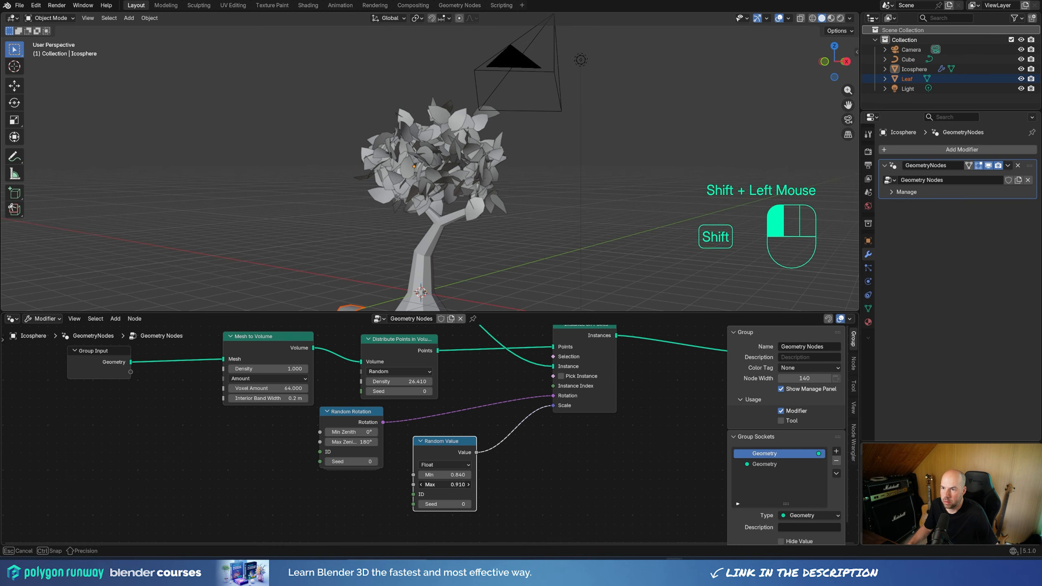
Step: Raise the Density of Distribute Points in Volume to about 79.5 for fuller foliage
{"action": "middle_click_drag", "start_coordinate": [505, 193], "coordinate": [442, 204]}
{"action": "middle_click_drag", "start_coordinate": [381, 356], "coordinate": [413, 416]}
{"action": "left_click_drag", "start_coordinate": [432, 442], "coordinate": [480, 442]}
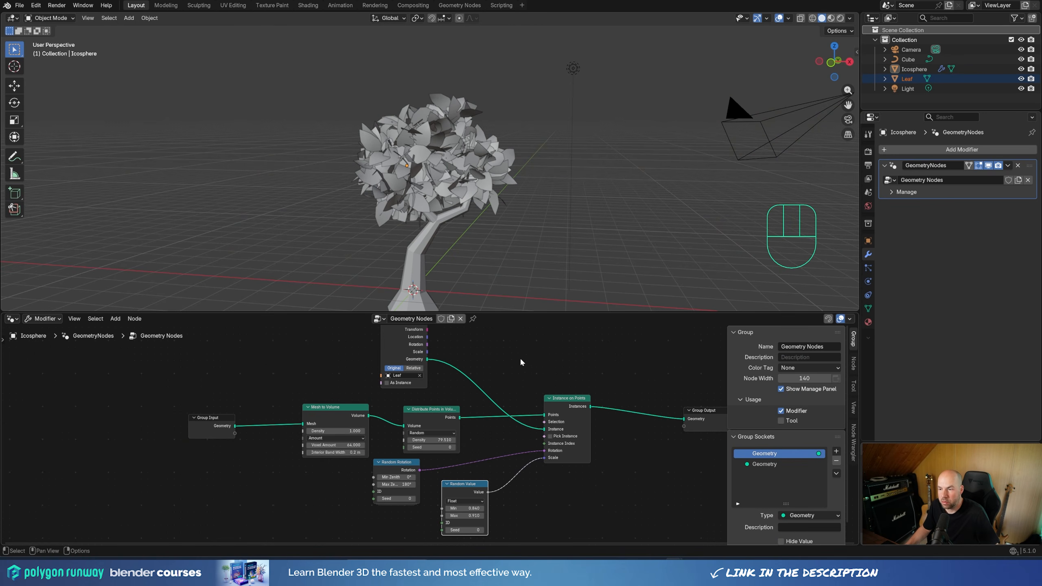
{"action": "middle_click_drag", "start_coordinate": [521, 362], "coordinate": [489, 388]}
{"action": "scroll", "coordinate": [470, 364], "scroll_direction": "down", "scroll_amount": 2}
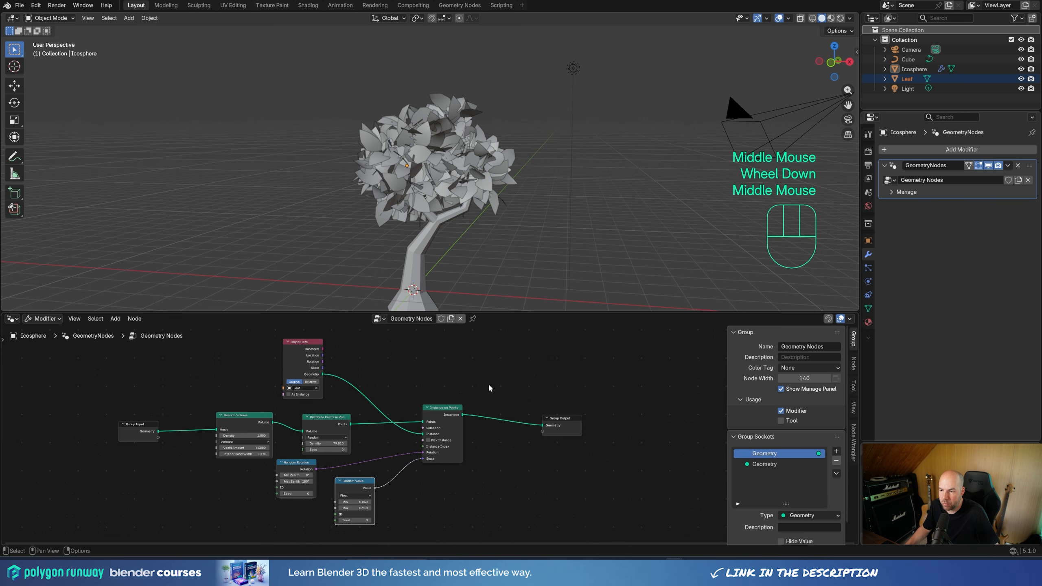
Step: Create a new material on the foliage object and name it Leaf
{"action": "left_click", "coordinate": [438, 163]}
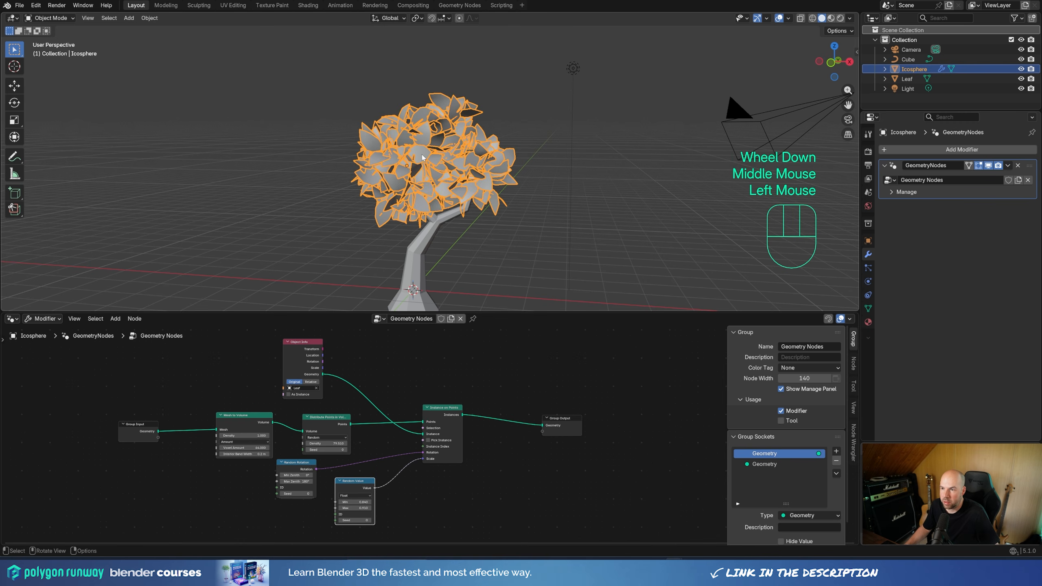
{"action": "left_click", "coordinate": [868, 323]}
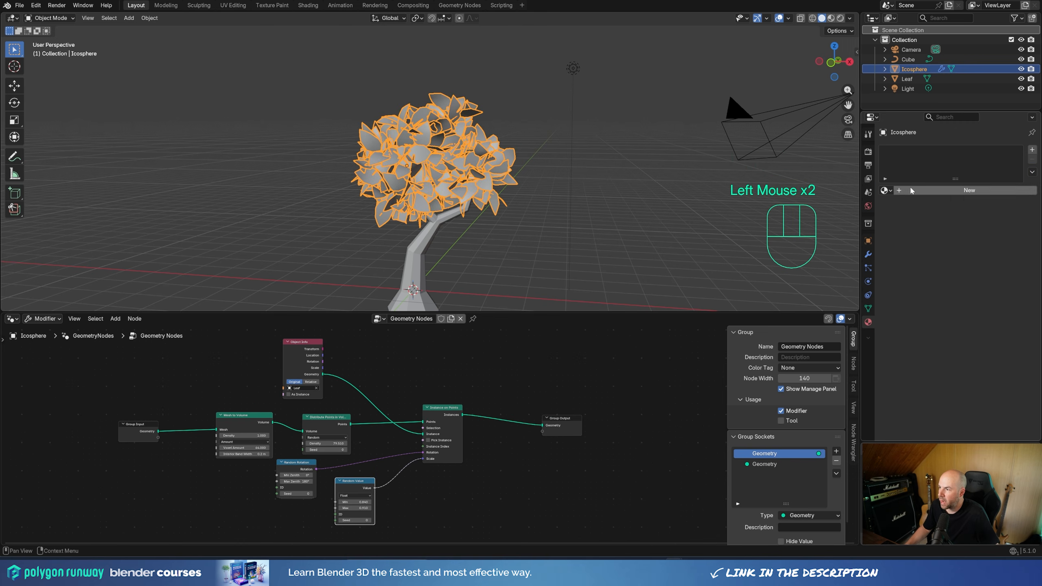
{"action": "left_click", "coordinate": [952, 191]}
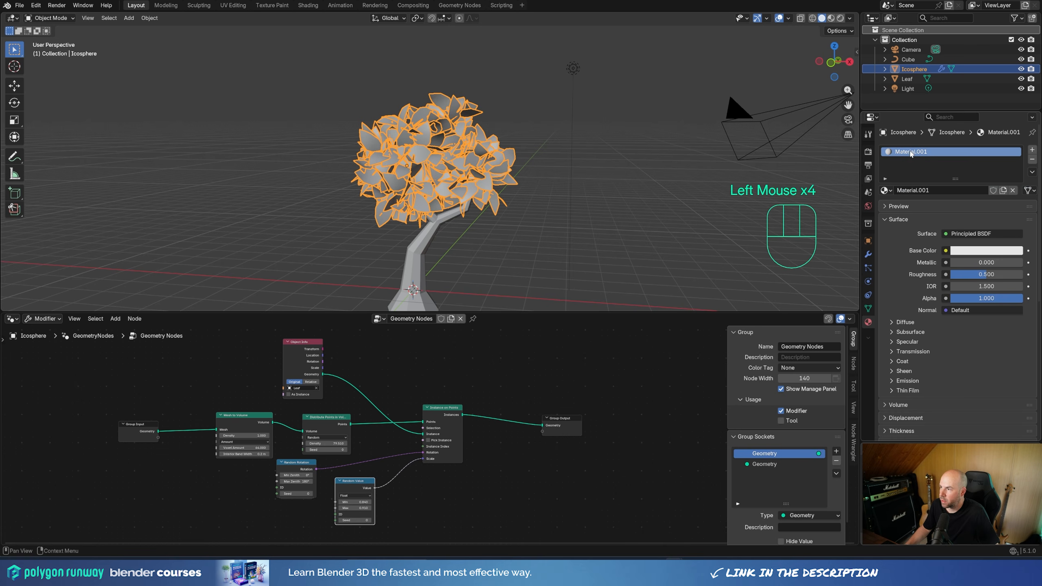
{"action": "double_click", "coordinate": [910, 151]}
{"action": "type", "text": "Leaf"}
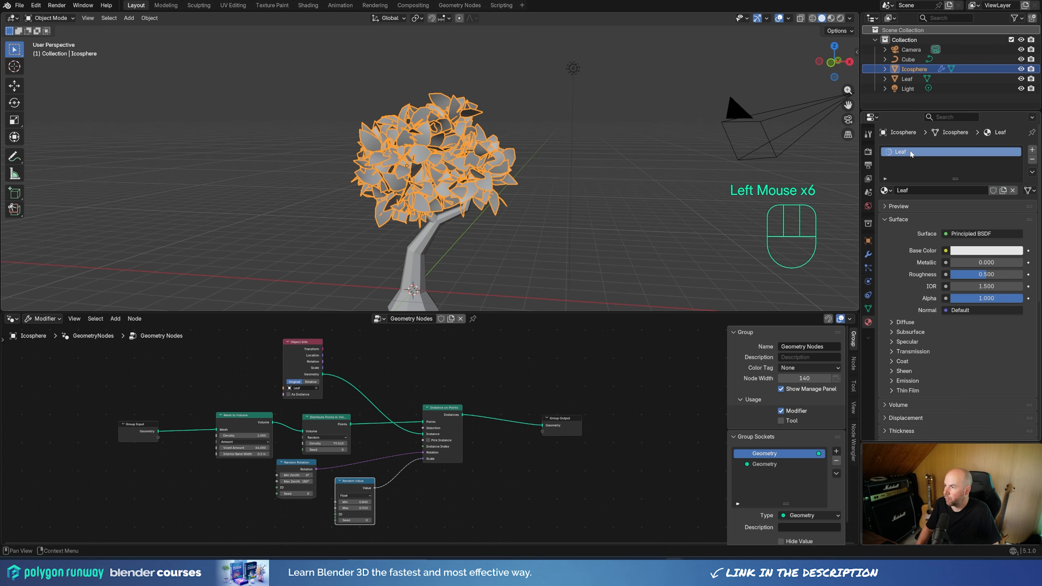
{"action": "key", "text": "Return"}
Step: Set the Leaf material's base color to a medium green and switch the viewport to Material Preview shading
{"action": "left_click", "coordinate": [987, 250]}
{"action": "left_click_drag", "start_coordinate": [951, 144], "coordinate": [952, 128]}
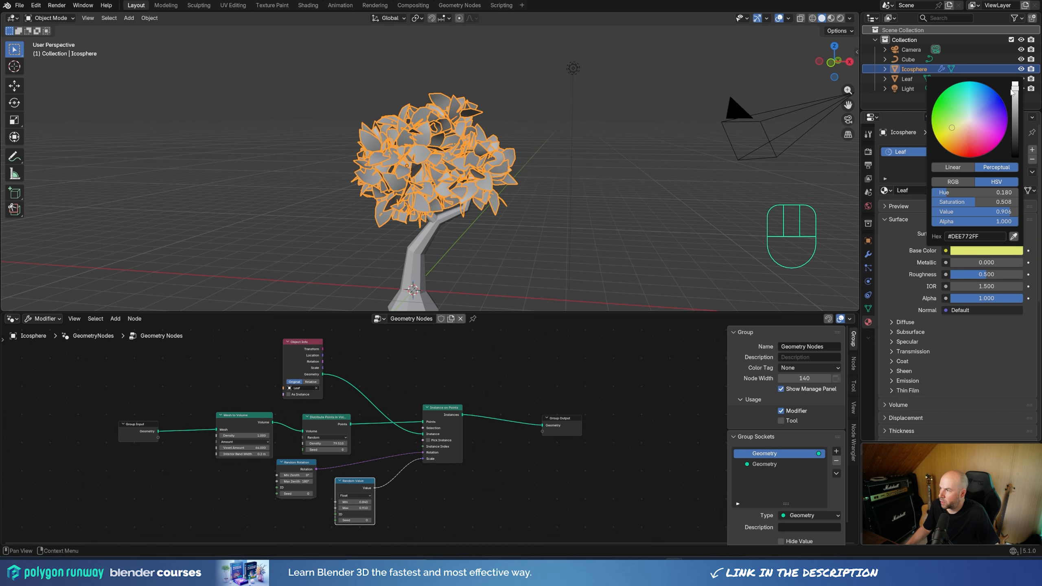
{"action": "left_click_drag", "start_coordinate": [1015, 87], "coordinate": [1014, 108]}
{"action": "left_click_drag", "start_coordinate": [952, 128], "coordinate": [962, 105]}
{"action": "left_click_drag", "start_coordinate": [1015, 107], "coordinate": [1015, 99]}
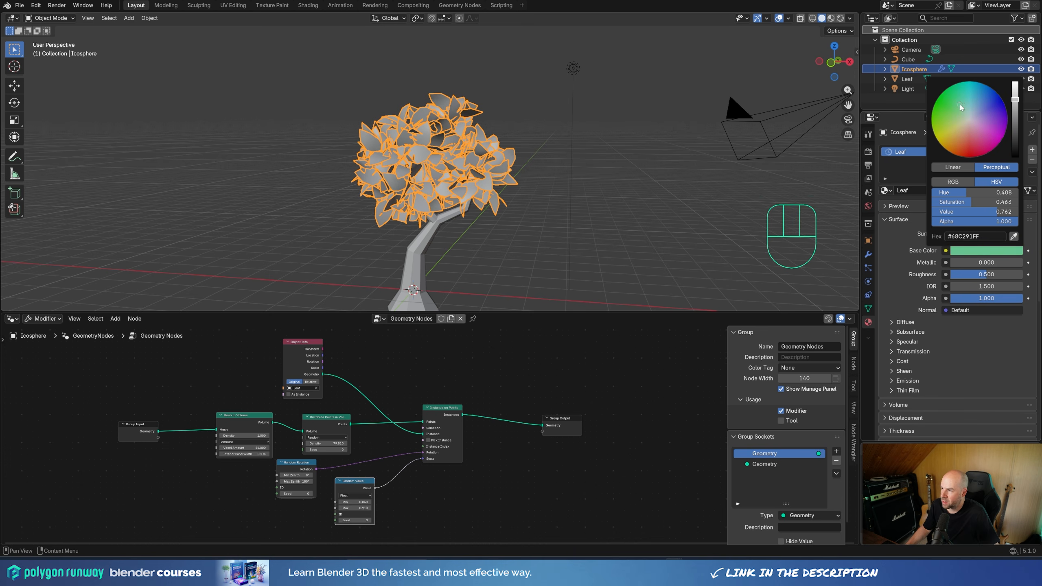
{"action": "left_click", "coordinate": [831, 19]}
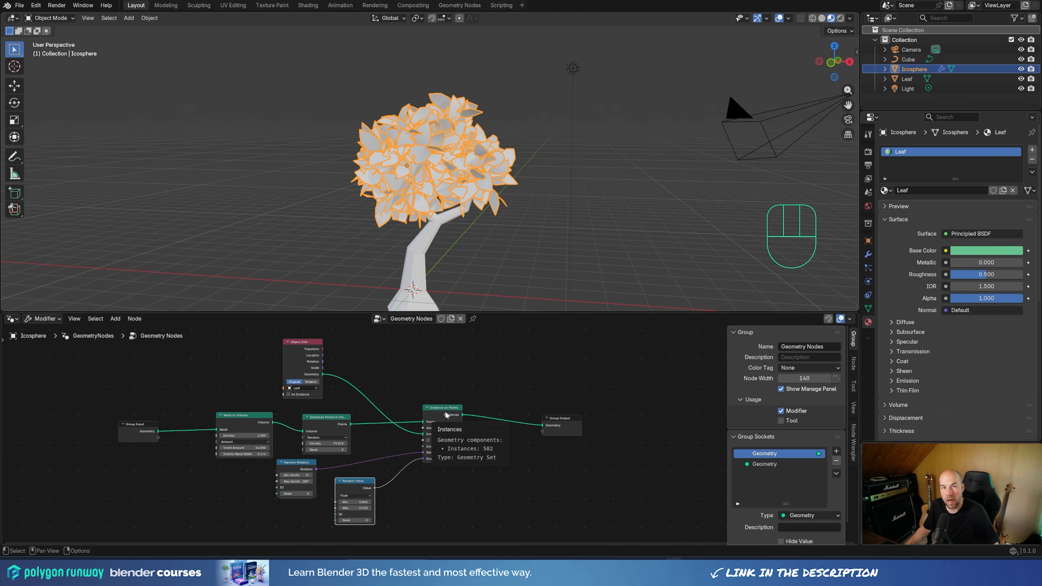
Step: Insert a Set Material node between Instance on Points and Group Output and assign the Leaf material to it
{"action": "key", "text": "shift+a"}
{"action": "mouse_move", "coordinate": [501, 448]}
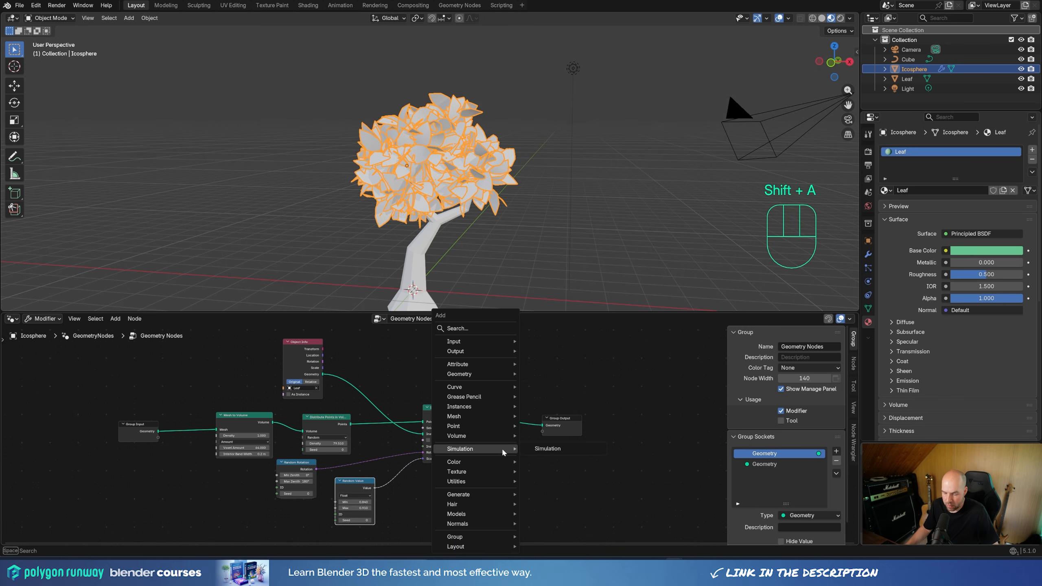
{"action": "type", "text": "mater"}
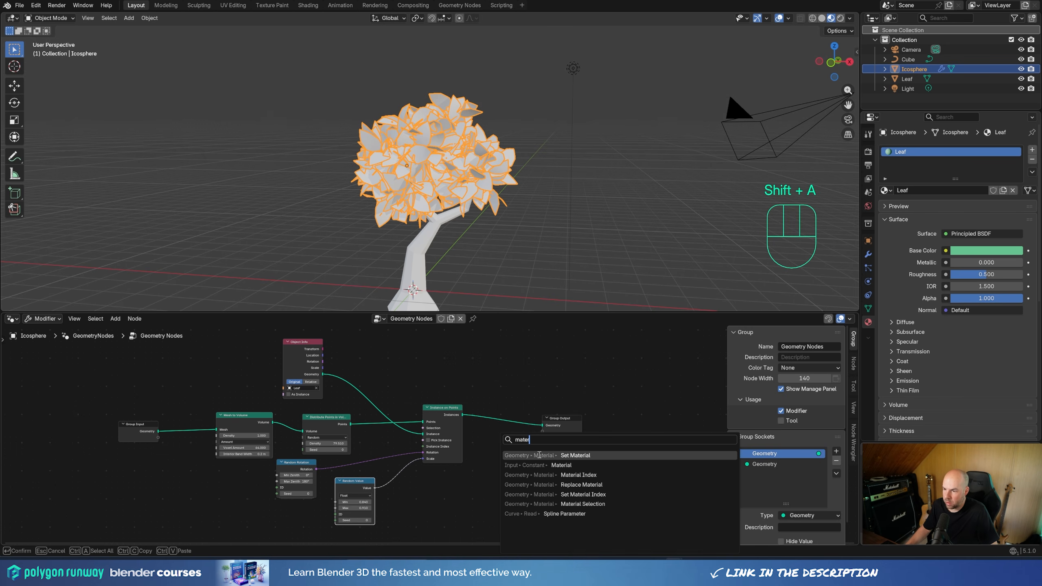
{"action": "left_click", "coordinate": [561, 456]}
{"action": "left_click", "coordinate": [502, 428]}
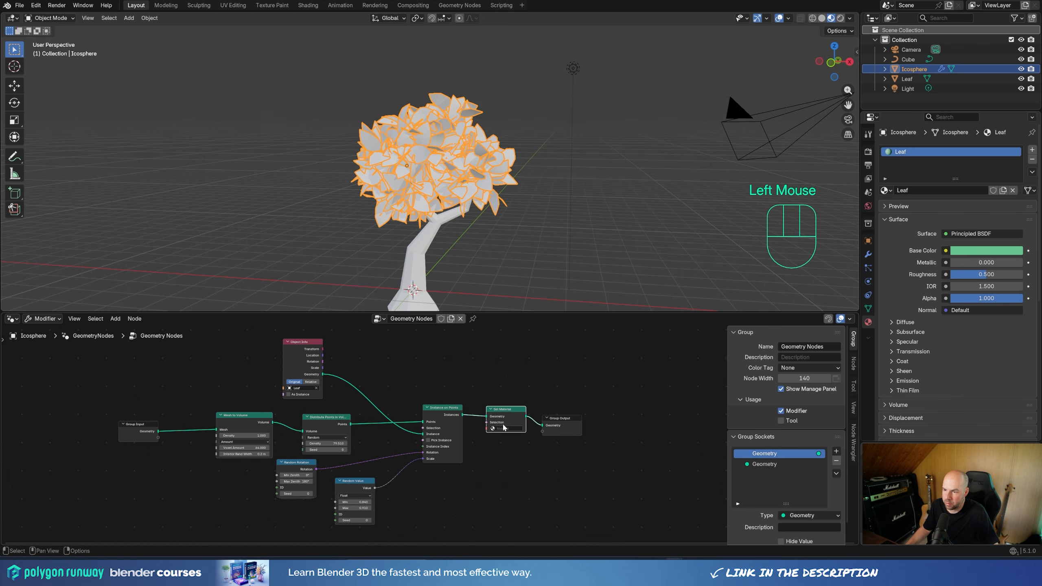
{"action": "left_click", "coordinate": [501, 428]}
{"action": "left_click", "coordinate": [513, 439]}
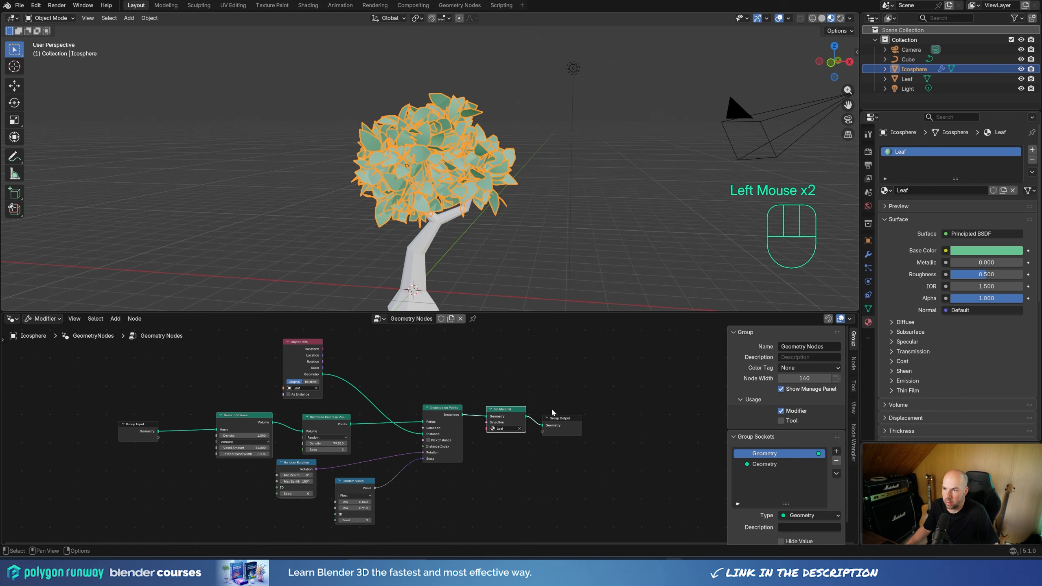
Step: Deselect the foliage and move the Group Input node farther away from Mesh to Volume
{"action": "left_click", "coordinate": [539, 128]}
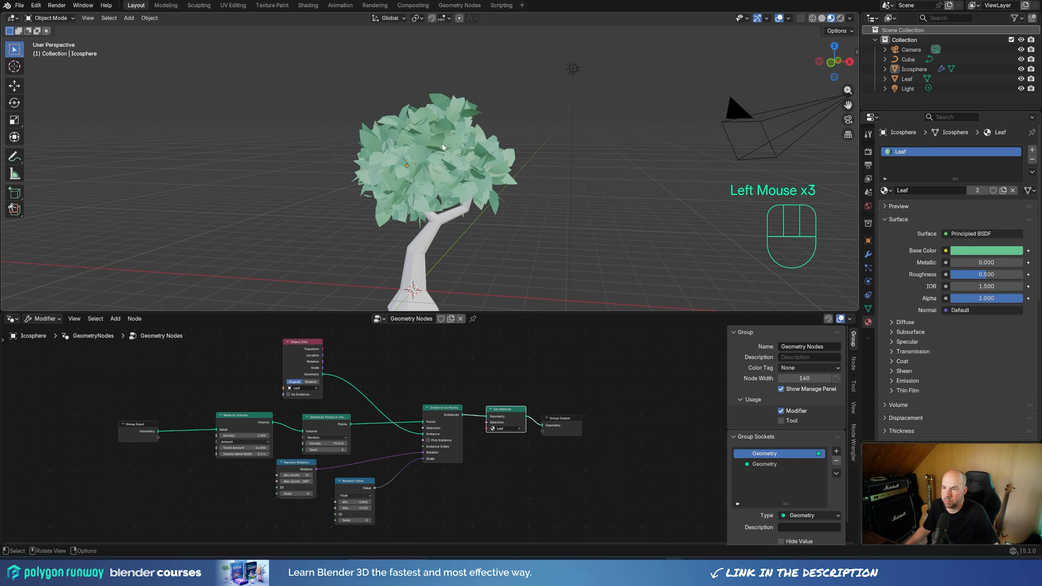
{"action": "middle_click_drag", "start_coordinate": [442, 147], "coordinate": [517, 181], "text": "shift"}
{"action": "scroll", "coordinate": [534, 196], "scroll_direction": "up", "scroll_amount": 2}
{"action": "middle_click_drag", "start_coordinate": [534, 112], "coordinate": [485, 190]}
{"action": "scroll", "coordinate": [478, 182], "scroll_direction": "down", "scroll_amount": 2}
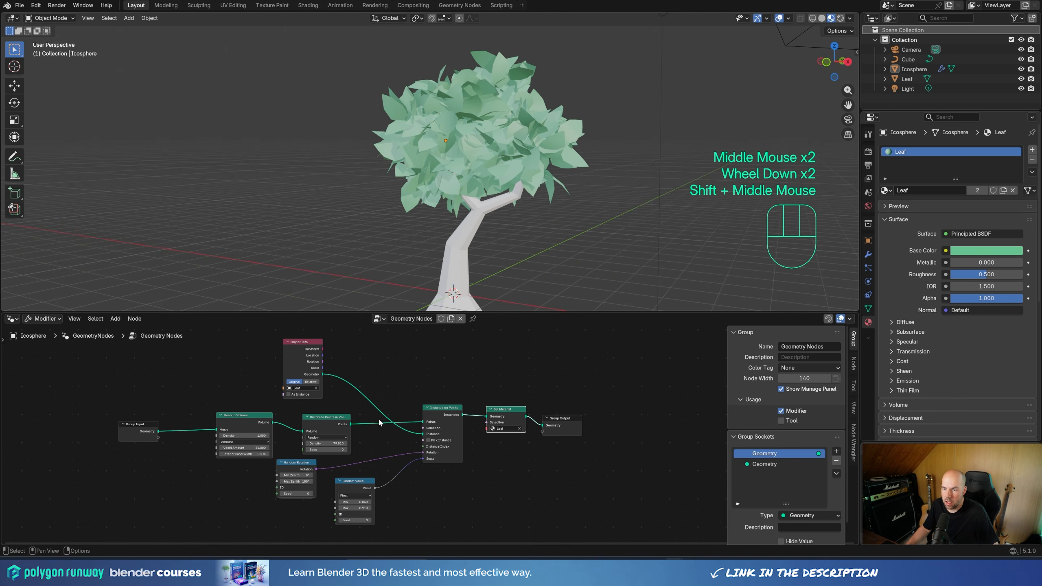
{"action": "left_click_drag", "start_coordinate": [144, 427], "coordinate": [101, 426]}
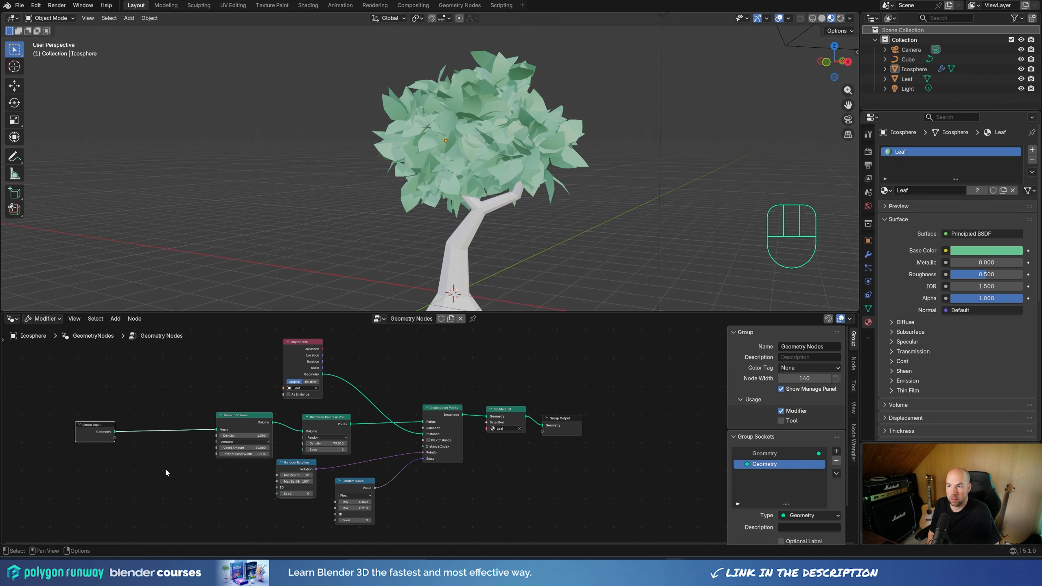
{"action": "left_click", "coordinate": [469, 100]}
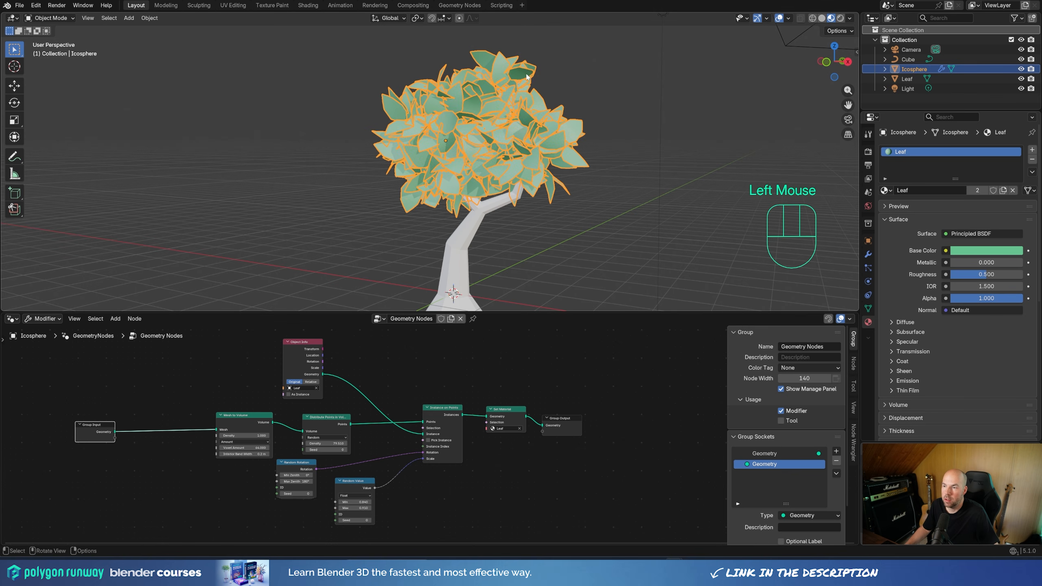
{"action": "left_click", "coordinate": [142, 471]}
{"action": "left_click", "coordinate": [645, 212]}
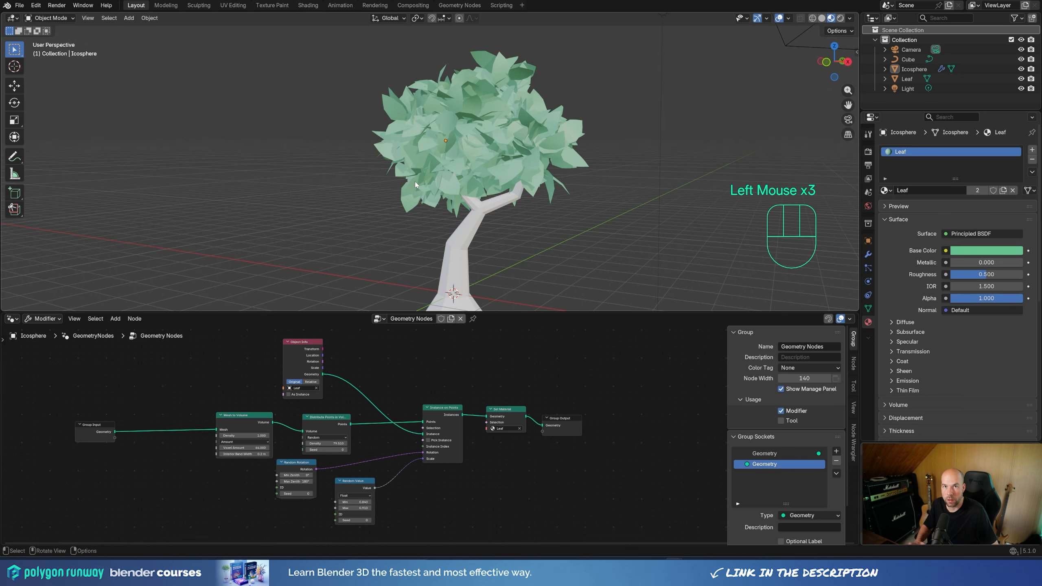
Step: Add a Normal node below the Group Input node in the geometry node tree
{"action": "left_click", "coordinate": [103, 427]}
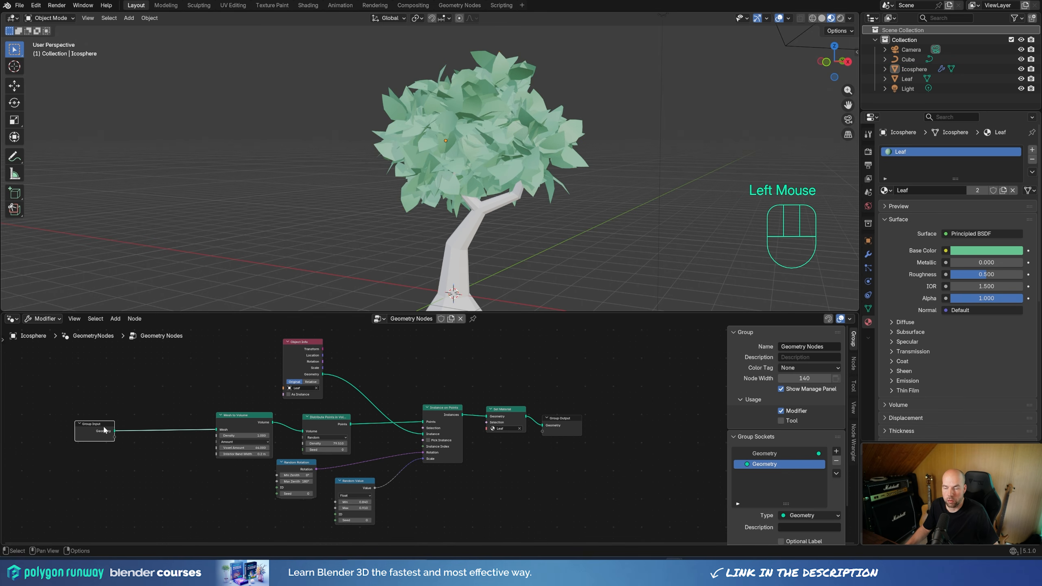
{"action": "left_click", "coordinate": [128, 474]}
{"action": "key", "text": "shift+a"}
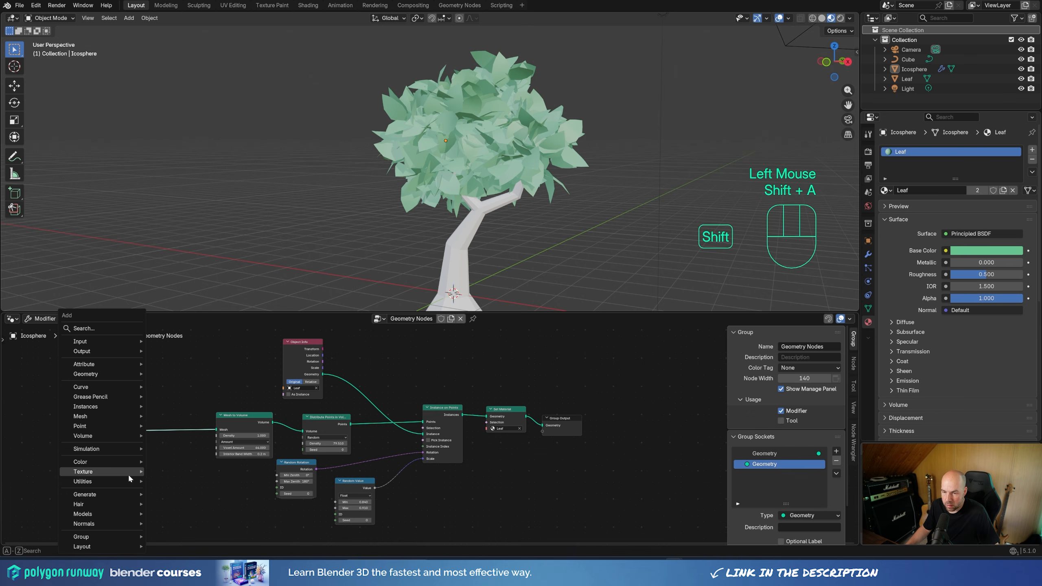
{"action": "mouse_move", "coordinate": [128, 475]}
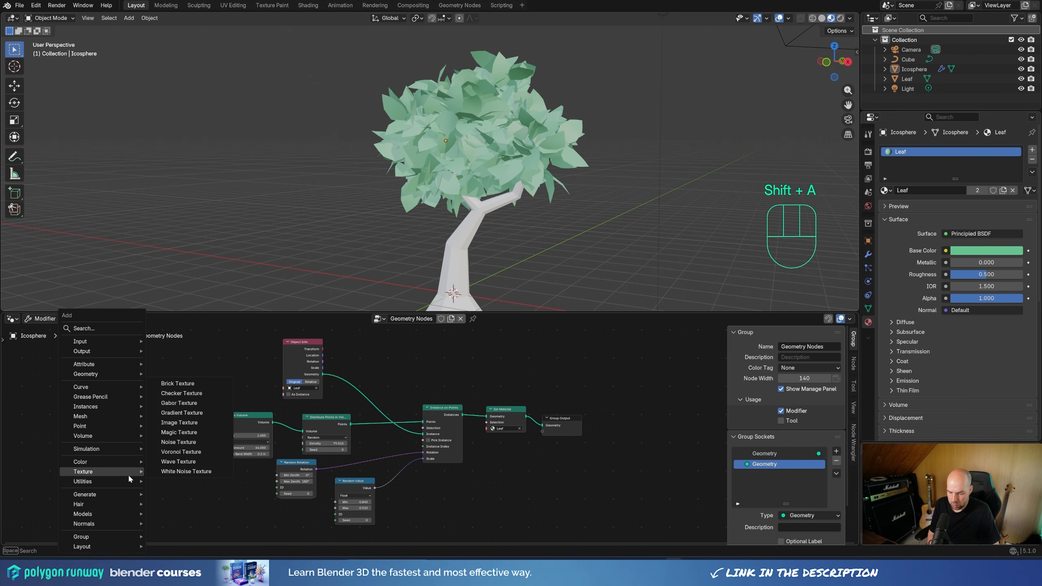
{"action": "type", "text": "norm"}
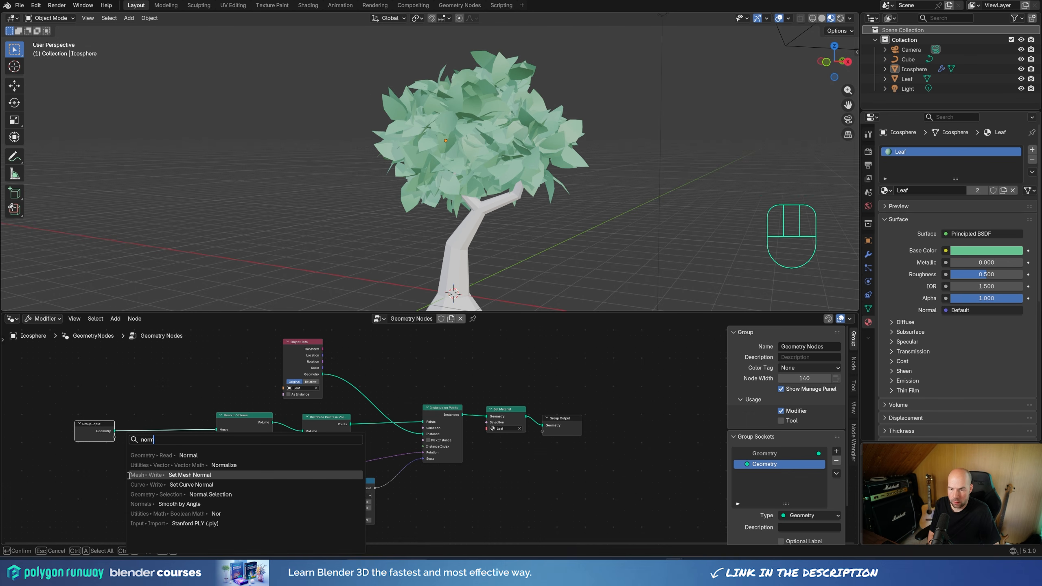
{"action": "left_click", "coordinate": [171, 455]}
{"action": "left_click", "coordinate": [162, 495]}
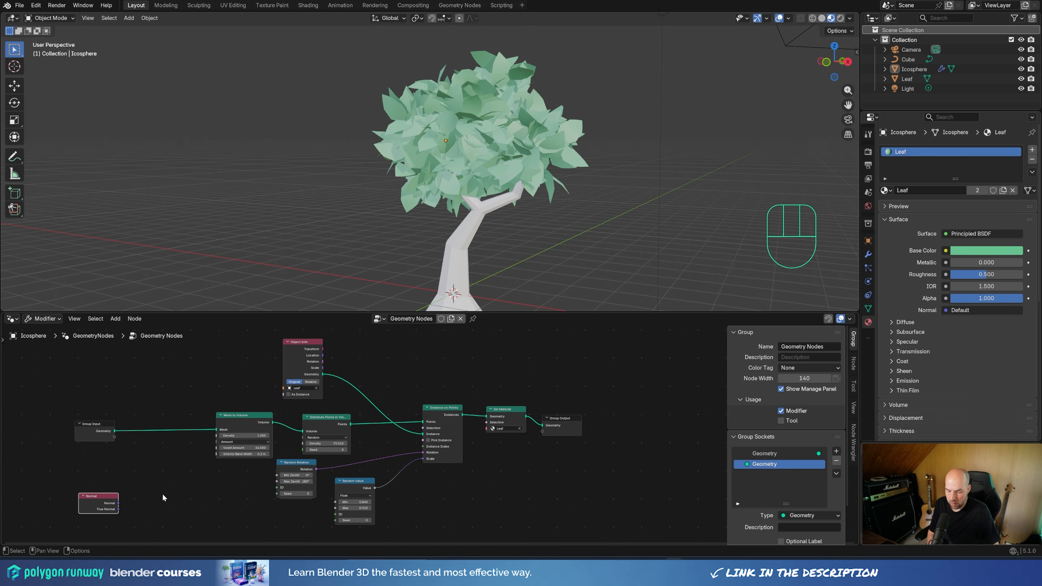
Step: Add a Sample Nearest Surface node beside the Normal node
{"action": "key", "text": "shift+a"}
{"action": "type", "text": "sam"}
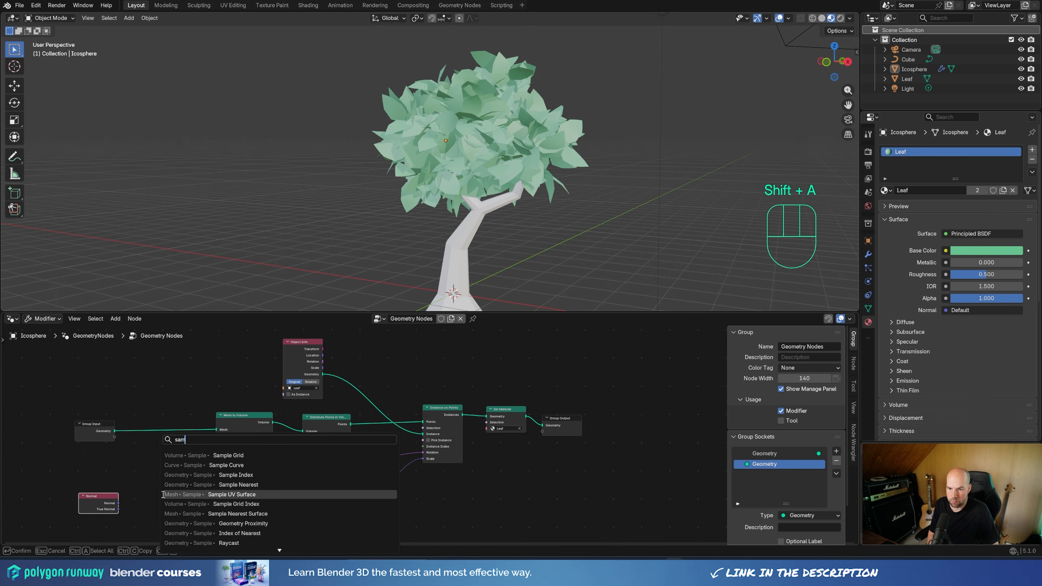
{"action": "type", "text": "ple"}
{"action": "left_click", "coordinate": [291, 514]}
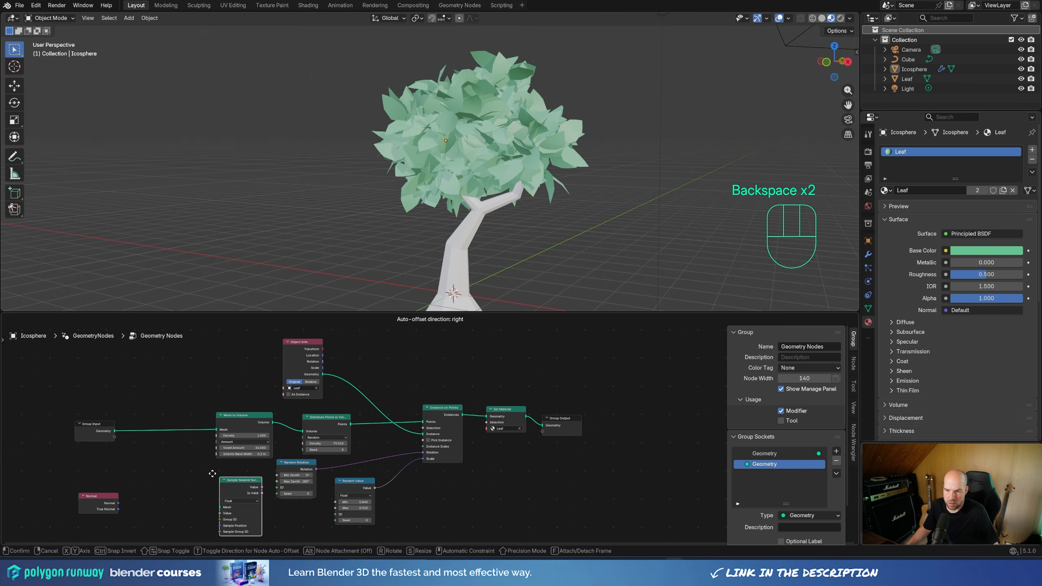
{"action": "left_click", "coordinate": [157, 465]}
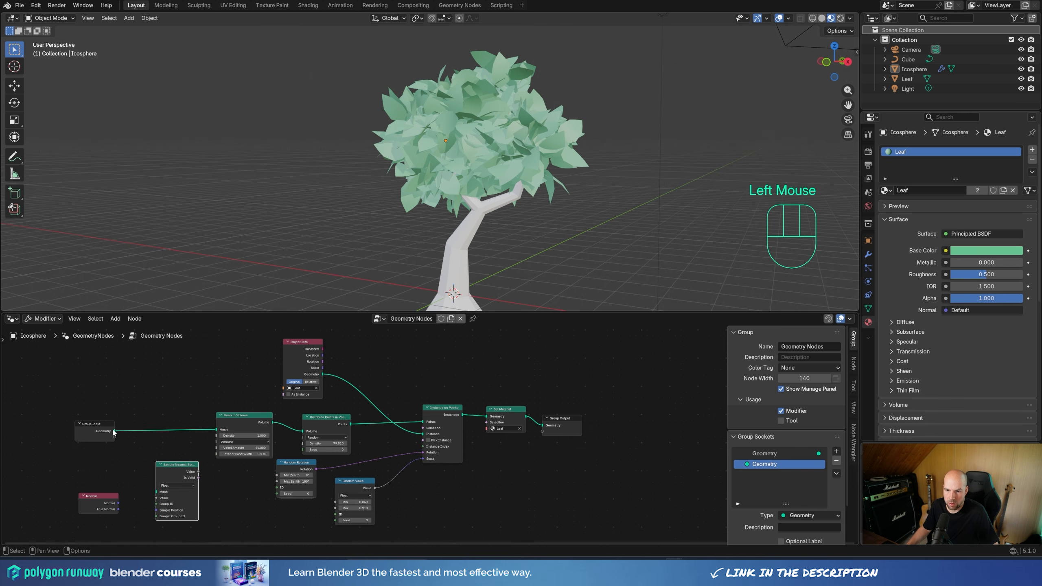
Step: Connect Group Input's Geometry to Sample Nearest Surface's Mesh input and the Normal output to its Value input
{"action": "left_click_drag", "start_coordinate": [114, 431], "coordinate": [157, 498]}
{"action": "scroll", "coordinate": [93, 503], "scroll_direction": "up", "scroll_amount": 3}
{"action": "middle_click_drag", "start_coordinate": [94, 503], "coordinate": [148, 497]}
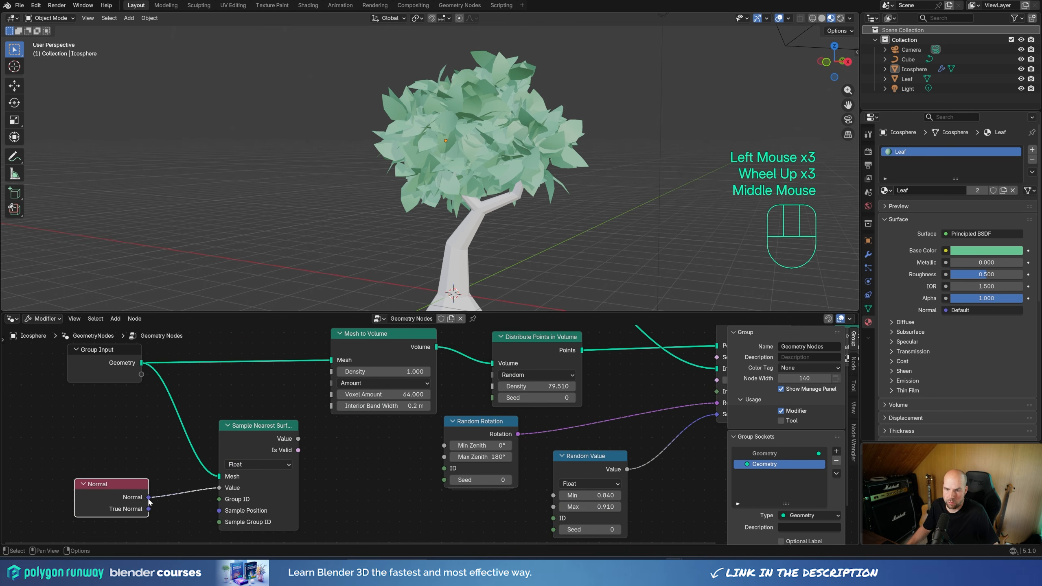
Step: Move the Set Material and Group Output nodes farther from Instance on Points to make room between them
{"action": "left_click", "coordinate": [252, 429]}
{"action": "mouse_move", "coordinate": [299, 438]}
{"action": "left_mouse_down"}
{"action": "mouse_move", "coordinate": [322, 437]}
{"action": "mouse_move", "coordinate": [310, 435]}
{"action": "left_mouse_up"}
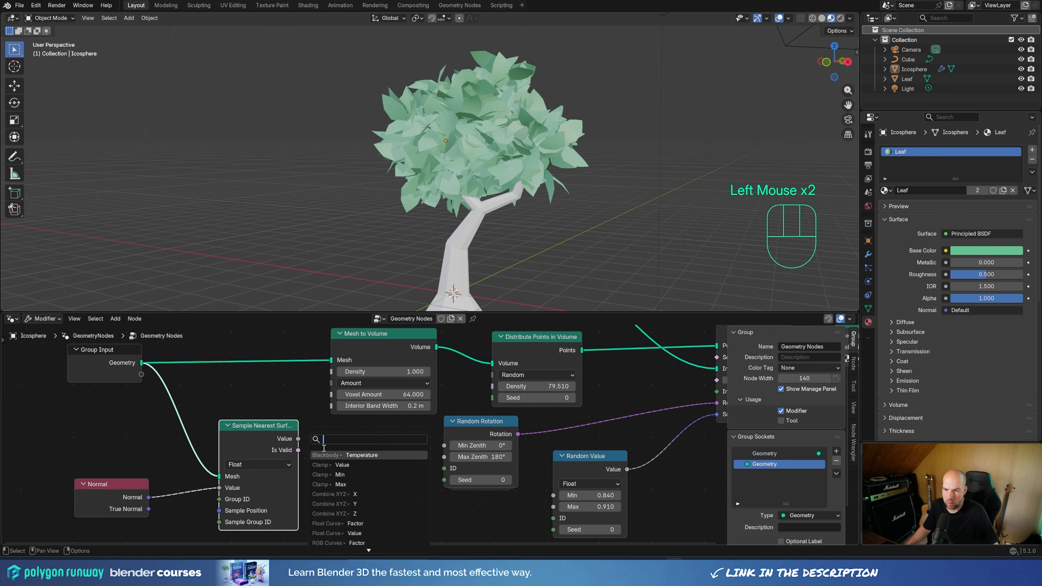
{"action": "middle_click_drag", "start_coordinate": [311, 422], "coordinate": [65, 423]}
{"action": "scroll", "coordinate": [560, 412], "scroll_direction": "down", "scroll_amount": 3}
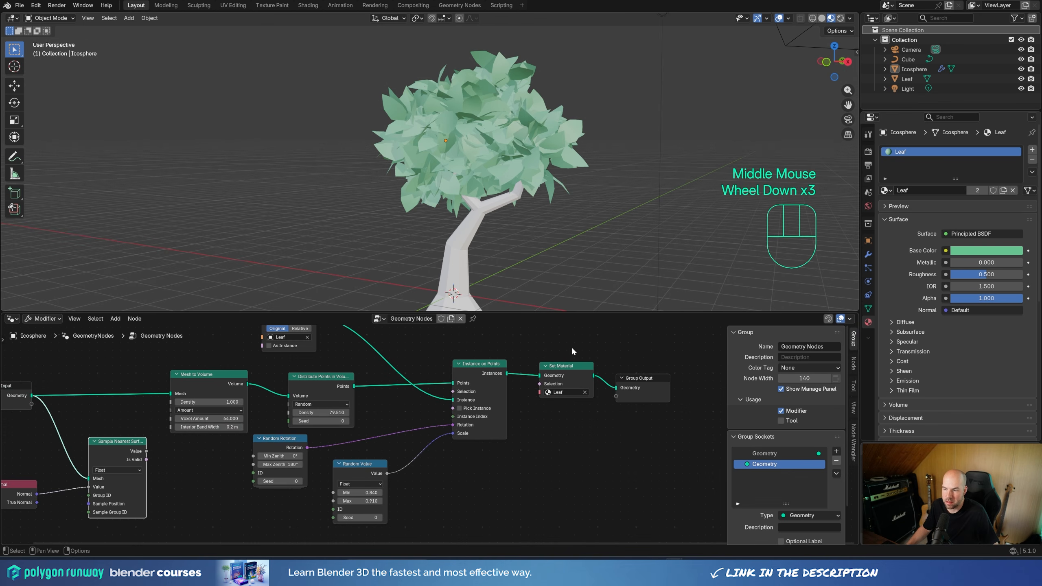
{"action": "left_click", "coordinate": [562, 395]}
{"action": "key", "text": "g"}
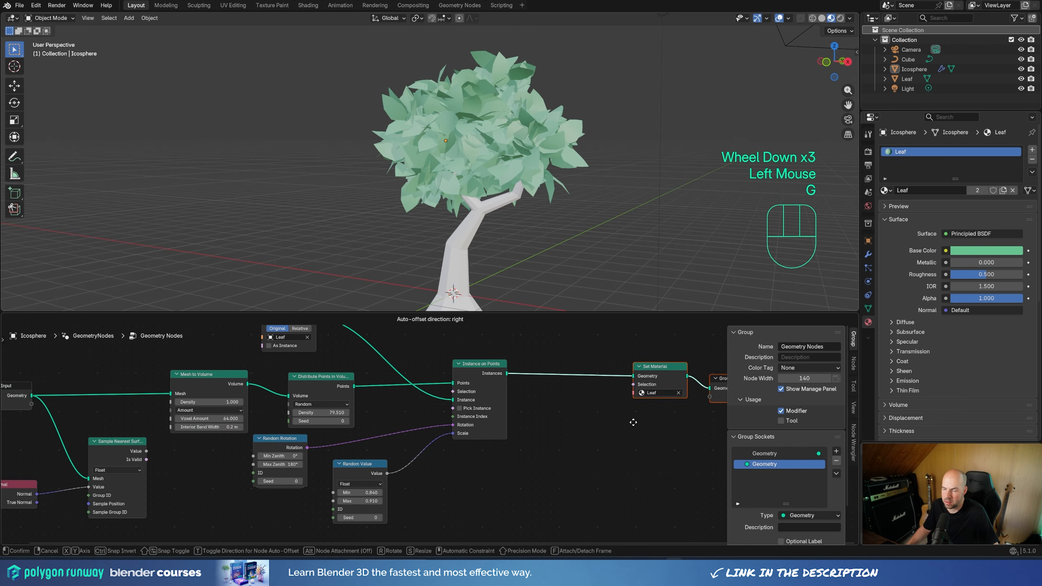
{"action": "left_click", "coordinate": [624, 421]}
Step: Insert a Store Named Attribute node between Instance on Points and Set Material
{"action": "middle_click_drag", "start_coordinate": [546, 410], "coordinate": [520, 418]}
{"action": "key", "text": "shift+a"}
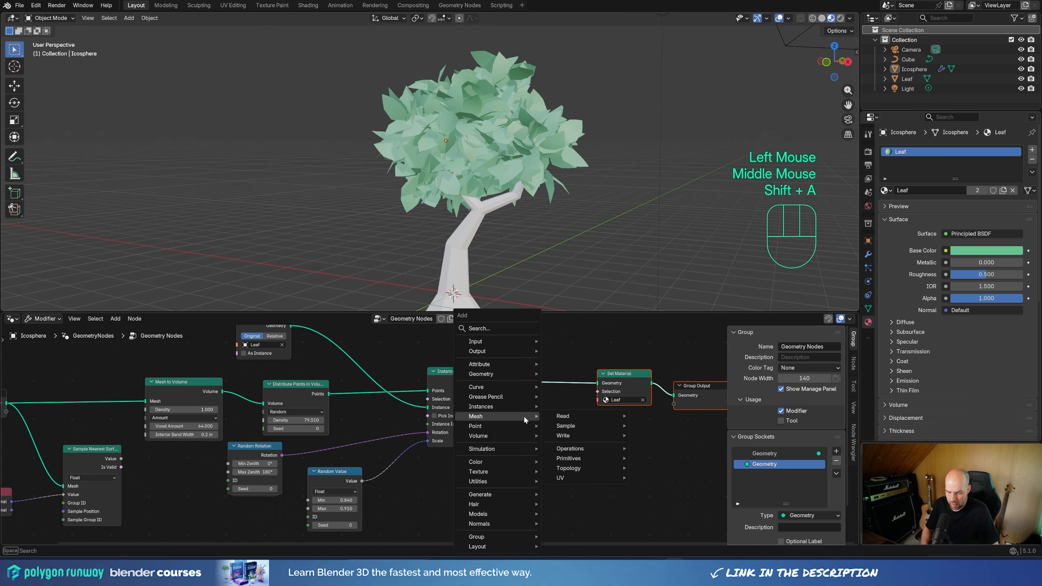
{"action": "type", "text": "store"}
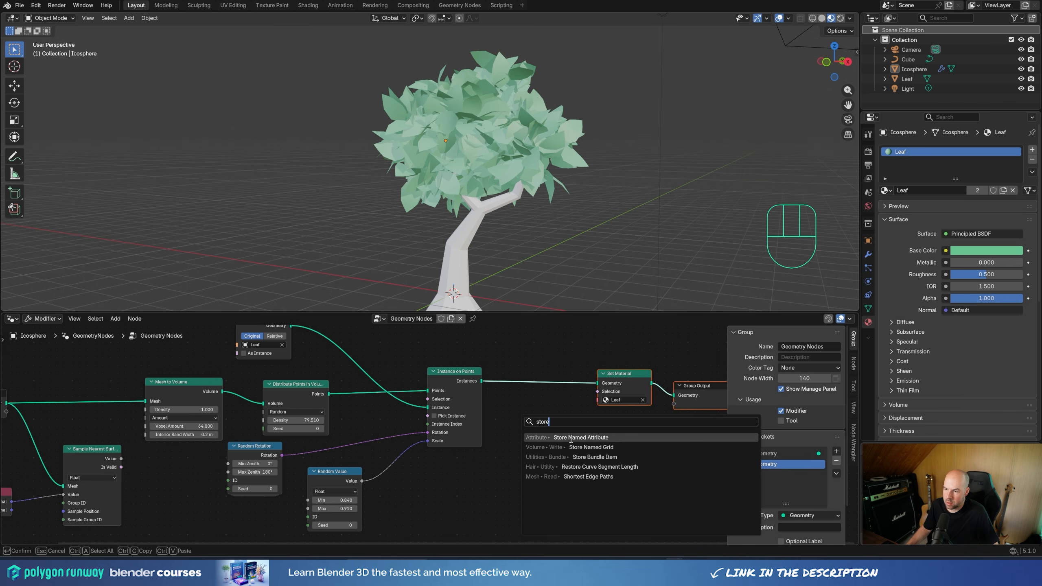
{"action": "key", "text": "Return"}
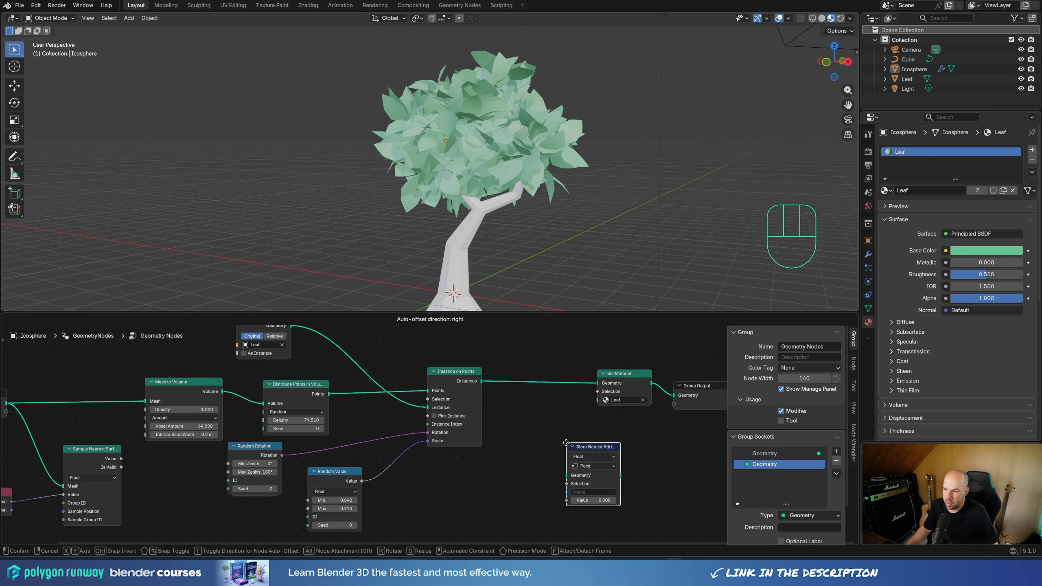
{"action": "left_click", "coordinate": [527, 384]}
{"action": "left_click_drag", "start_coordinate": [546, 372], "coordinate": [533, 363]}
Step: Connect the Value output of Sample Nearest Surface to the Value input of Store Named Attribute
{"action": "left_click_drag", "start_coordinate": [121, 459], "coordinate": [514, 418]}
{"action": "middle_click_drag", "start_coordinate": [144, 441], "coordinate": [299, 439]}
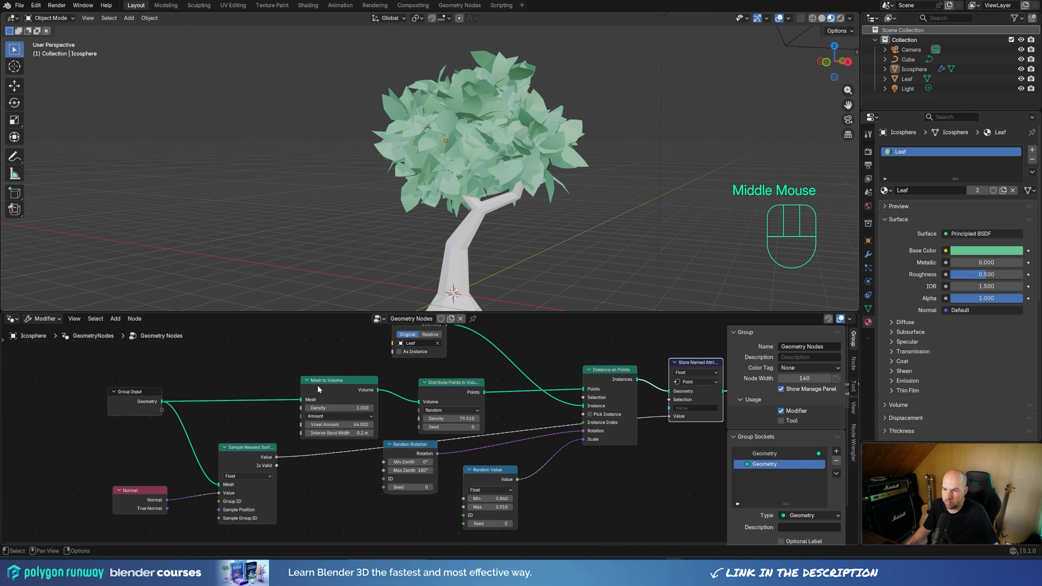
{"action": "middle_click_drag", "start_coordinate": [318, 385], "coordinate": [62, 378]}
{"action": "scroll", "coordinate": [431, 431], "scroll_direction": "up", "scroll_amount": 1}
{"action": "middle_click_drag", "start_coordinate": [431, 432], "coordinate": [424, 410]}
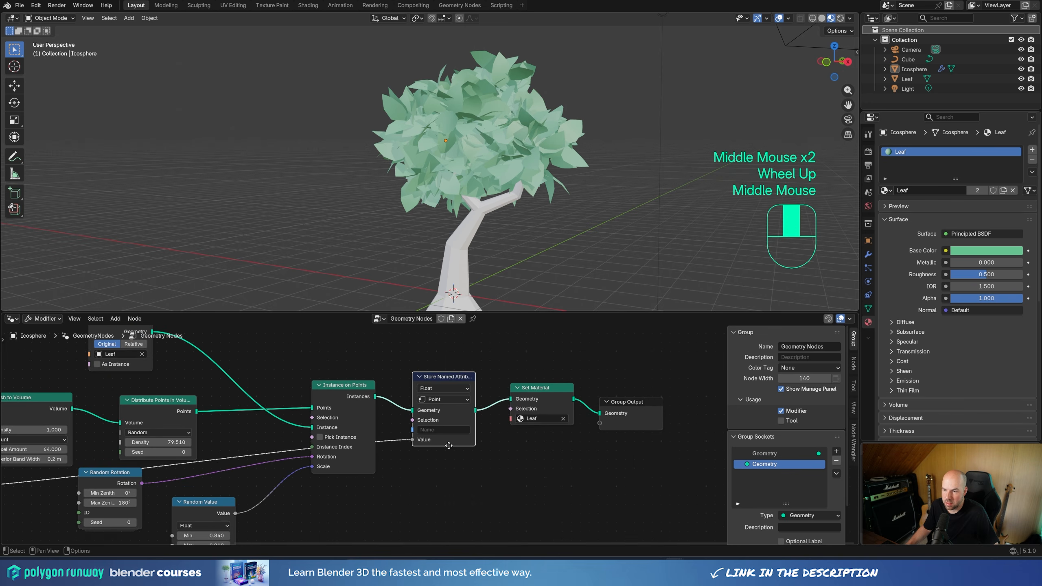
Step: Set Store Named Attribute to the Vector data type and Instance domain, and name the attribute normals
{"action": "scroll", "coordinate": [423, 410], "scroll_direction": "up", "scroll_amount": 2}
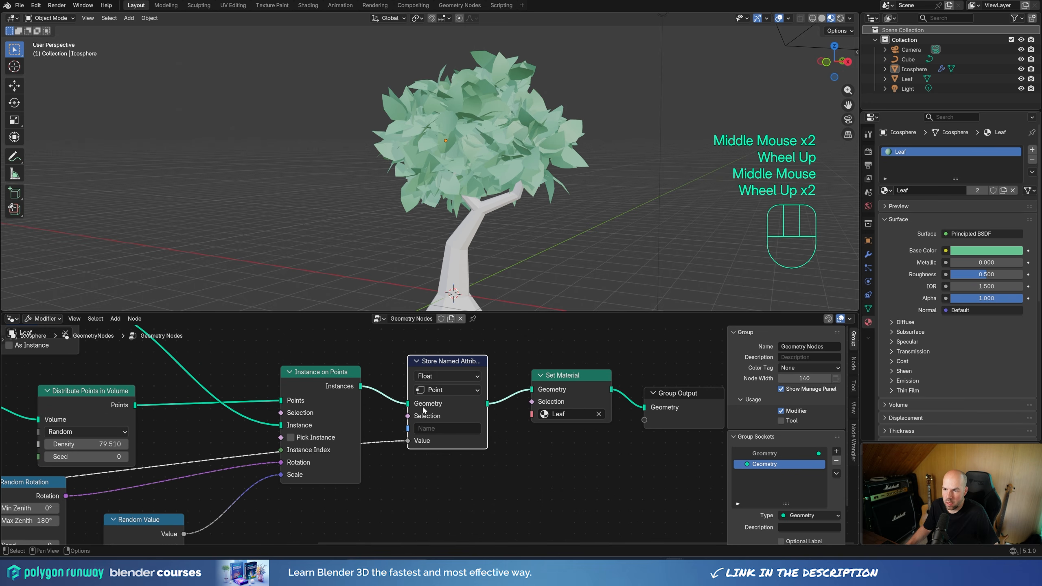
{"action": "left_click", "coordinate": [436, 376]}
{"action": "left_click", "coordinate": [438, 441]}
{"action": "left_click", "coordinate": [442, 391]}
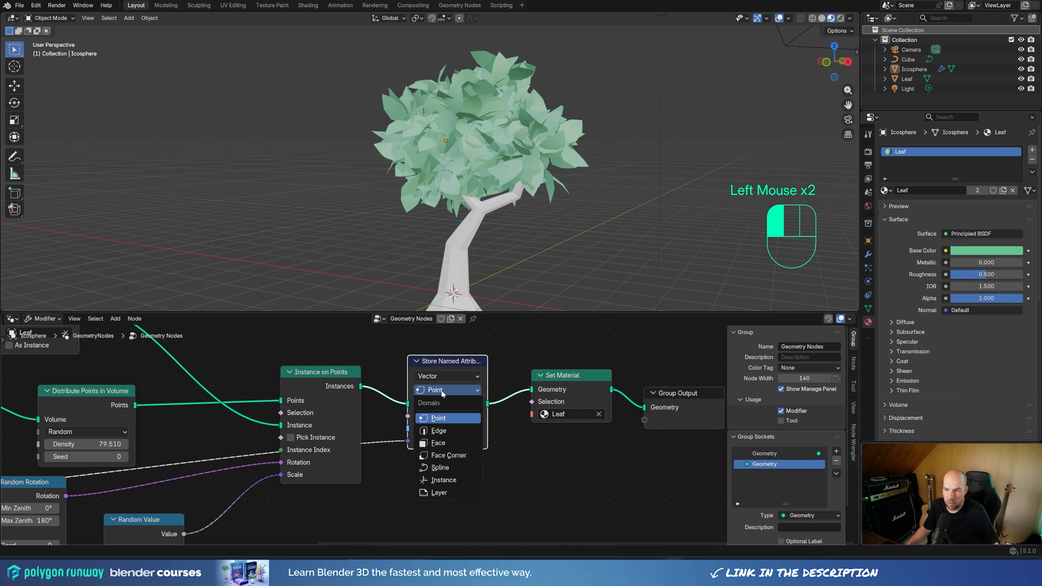
{"action": "left_click", "coordinate": [442, 479]}
{"action": "left_click", "coordinate": [437, 430]}
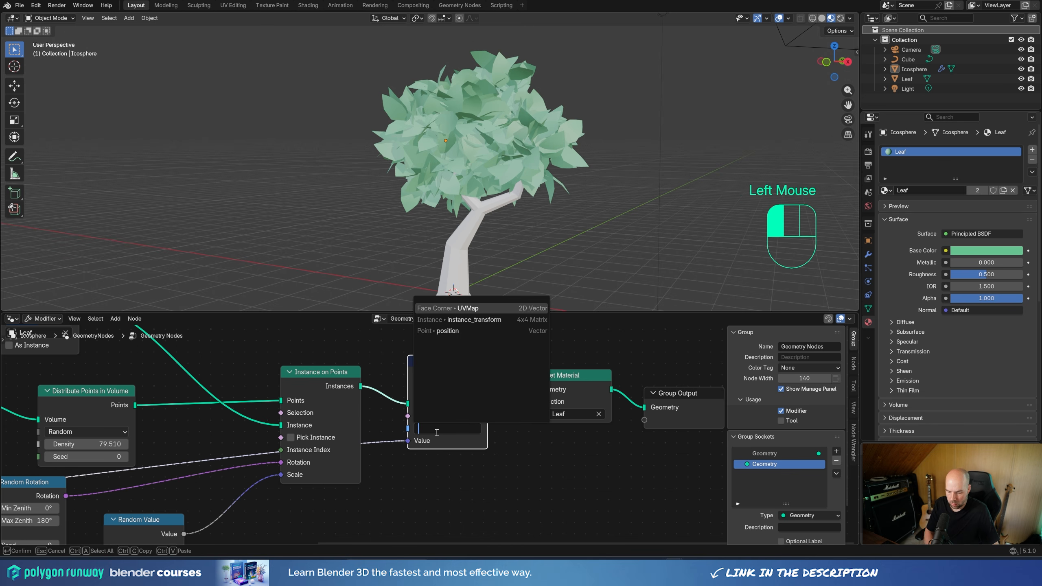
{"action": "type", "text": "normals"}
{"action": "key", "text": "Return"}
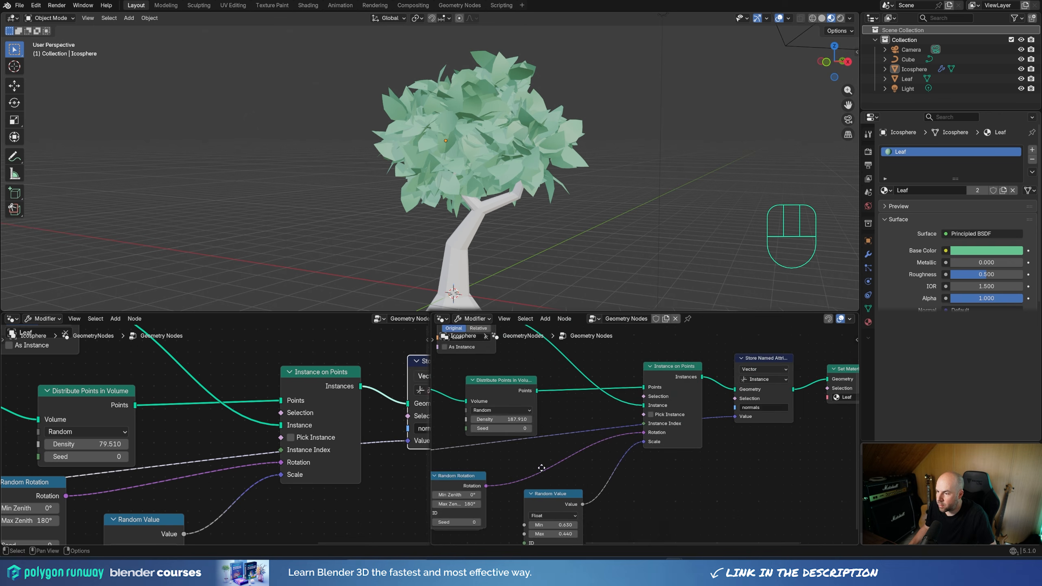
Step: Set the data type of the Sample Nearest Surface node to Vector
{"action": "middle_click_drag", "start_coordinate": [541, 468], "coordinate": [623, 462]}
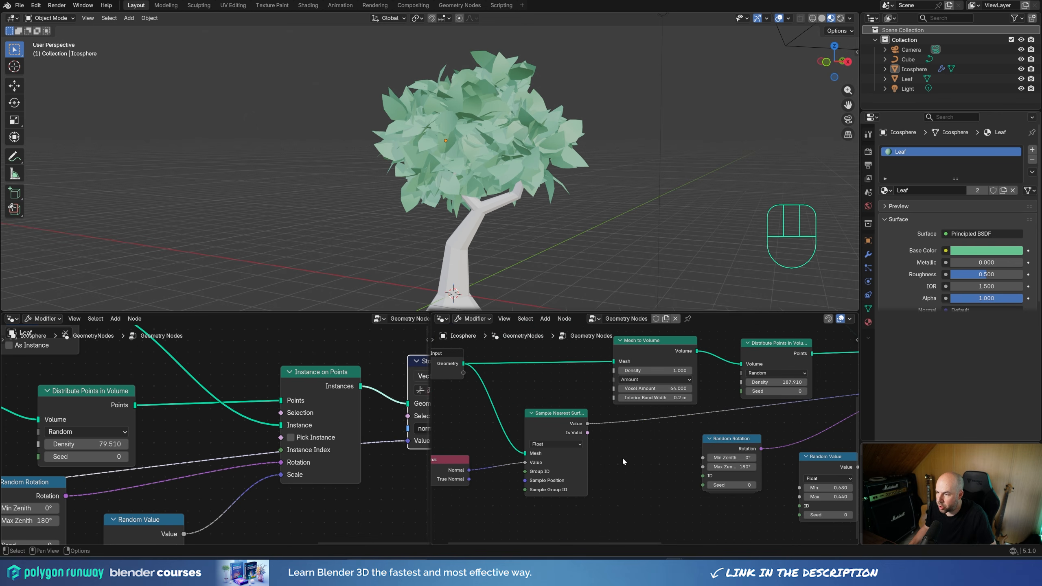
{"action": "left_click", "coordinate": [546, 445]}
{"action": "left_click", "coordinate": [548, 492]}
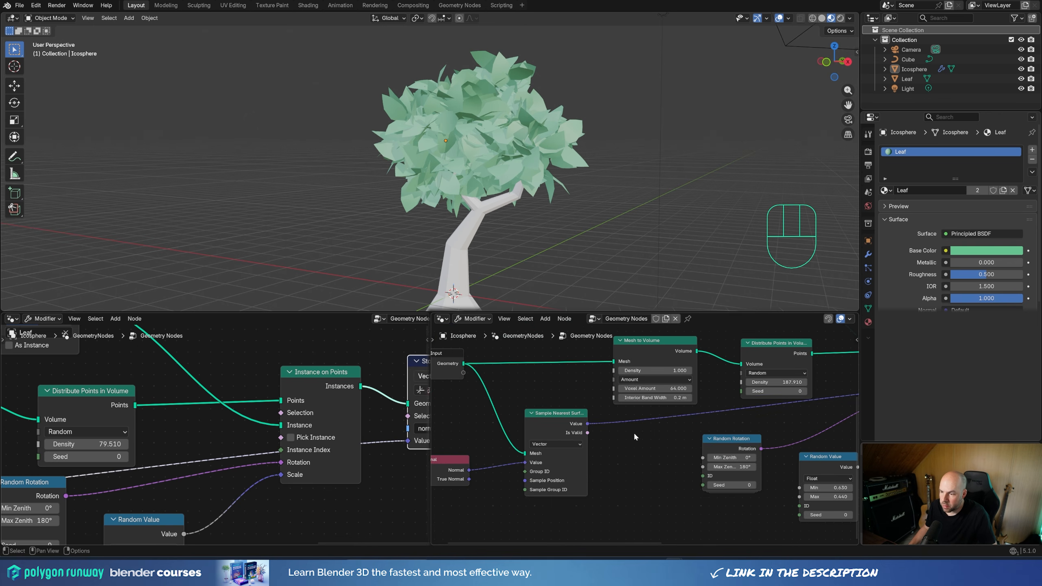
{"action": "scroll", "coordinate": [633, 432], "scroll_direction": "down", "scroll_amount": 4}
{"action": "middle_click_drag", "start_coordinate": [705, 426], "coordinate": [452, 441]}
{"action": "middle_click_drag", "start_coordinate": [631, 447], "coordinate": [681, 453]}
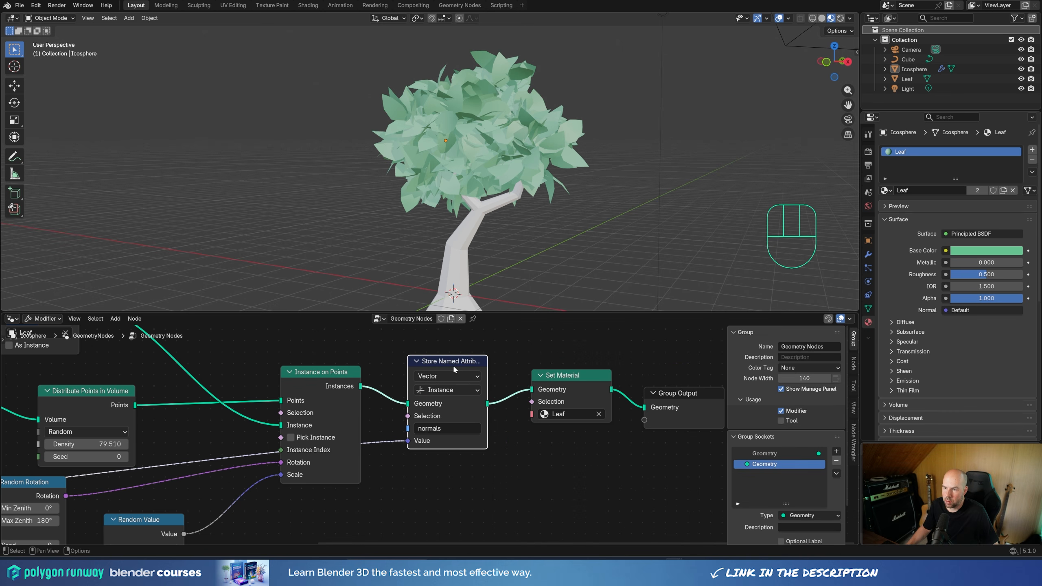
Step: Split the geometry node editor into two side-by-side areas and hide the sidebar in both
{"action": "left_click_drag", "start_coordinate": [454, 366], "coordinate": [452, 366]}
{"action": "scroll", "coordinate": [453, 406], "scroll_direction": "down", "scroll_amount": 3}
{"action": "scroll", "coordinate": [453, 407], "scroll_direction": "down", "scroll_amount": 1}
{"action": "middle_click_drag", "start_coordinate": [453, 407], "coordinate": [561, 407]}
{"action": "left_click", "coordinate": [3, 316]}
{"action": "left_click_drag", "start_coordinate": [3, 316], "coordinate": [429, 411]}
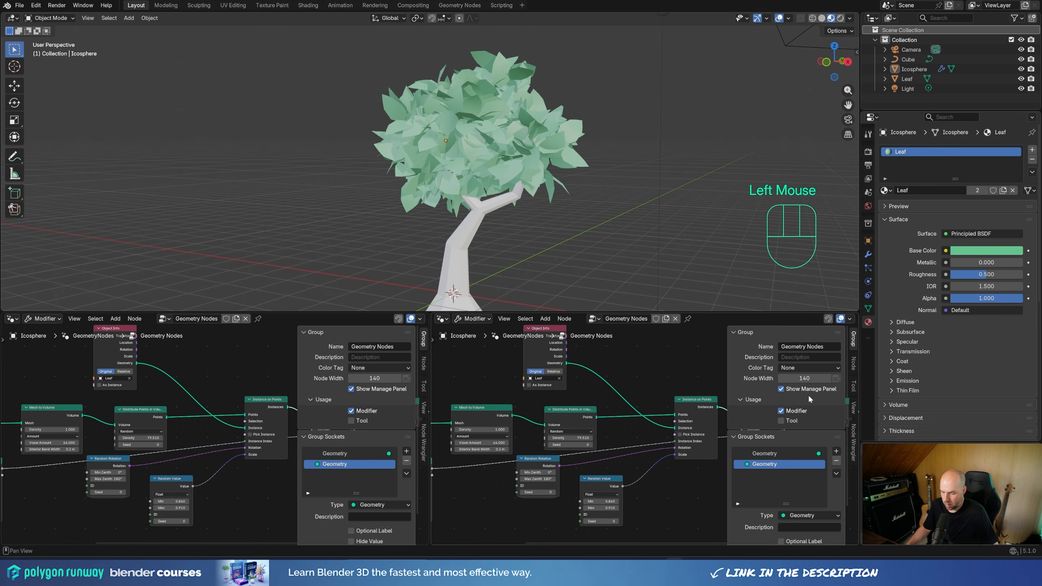
{"action": "key", "text": "n"}
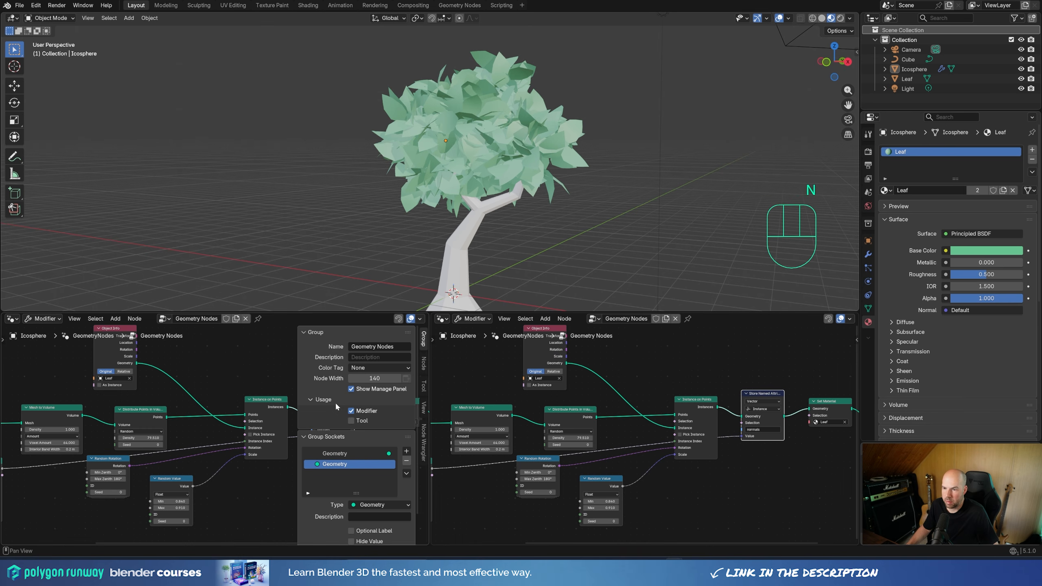
{"action": "key", "text": "n"}
Step: Switch one of the two node editor areas to the Shader Editor showing the Leaf material
{"action": "left_click", "coordinate": [11, 319]}
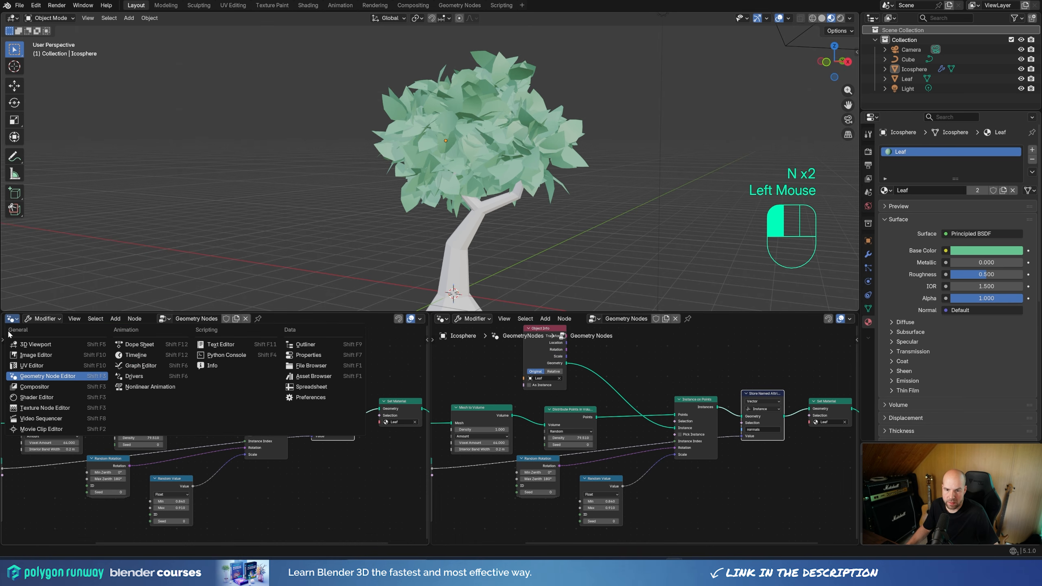
{"action": "left_click", "coordinate": [40, 398]}
{"action": "middle_click_drag", "start_coordinate": [147, 412], "coordinate": [179, 414]}
Step: Add an Attribute node before the Principled BSDF in the Leaf material
{"action": "key", "text": "shift+a"}
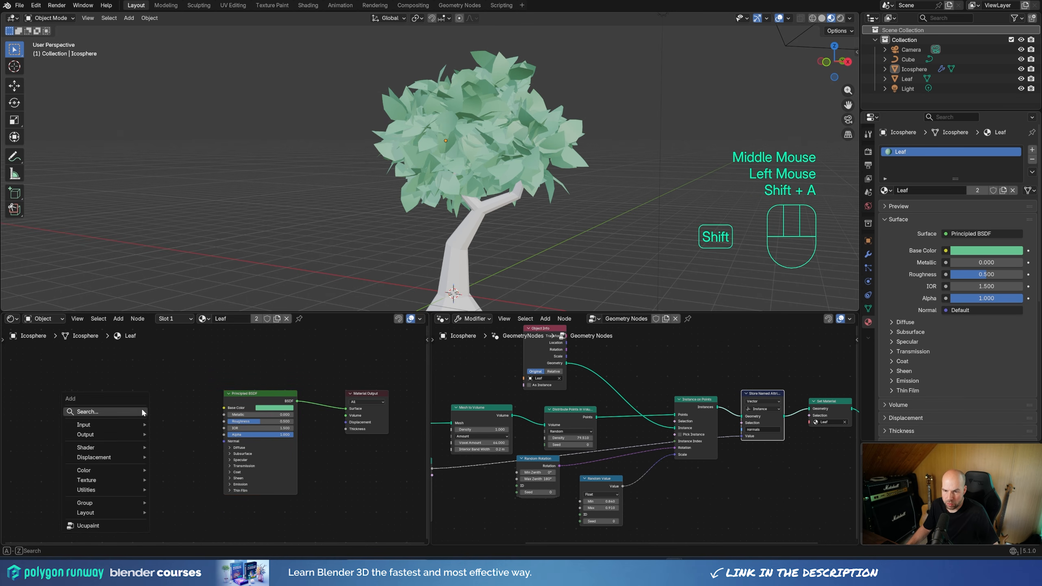
{"action": "type", "text": "attr"}
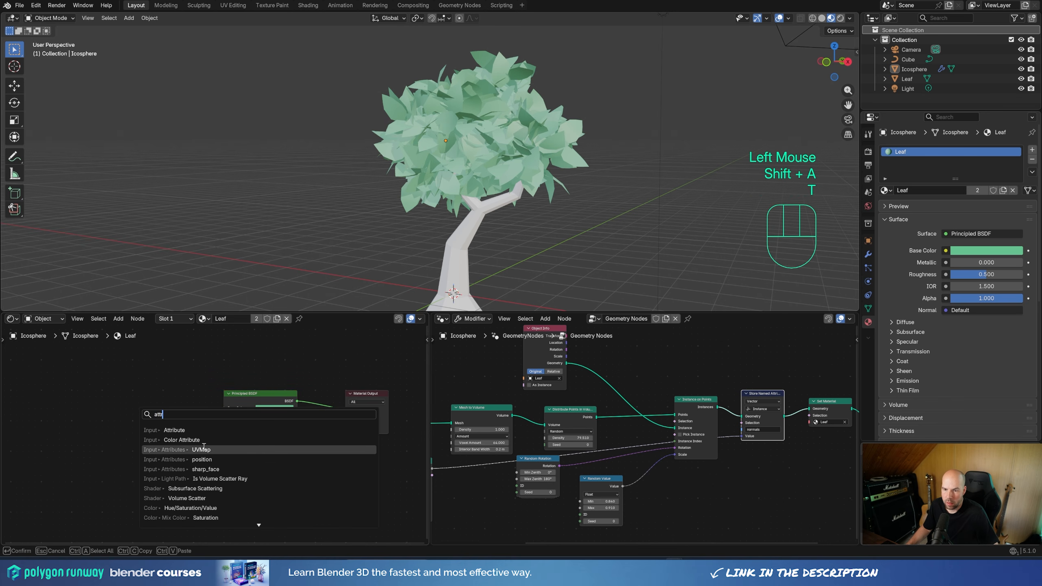
{"action": "left_click", "coordinate": [179, 429]}
{"action": "left_click", "coordinate": [95, 398]}
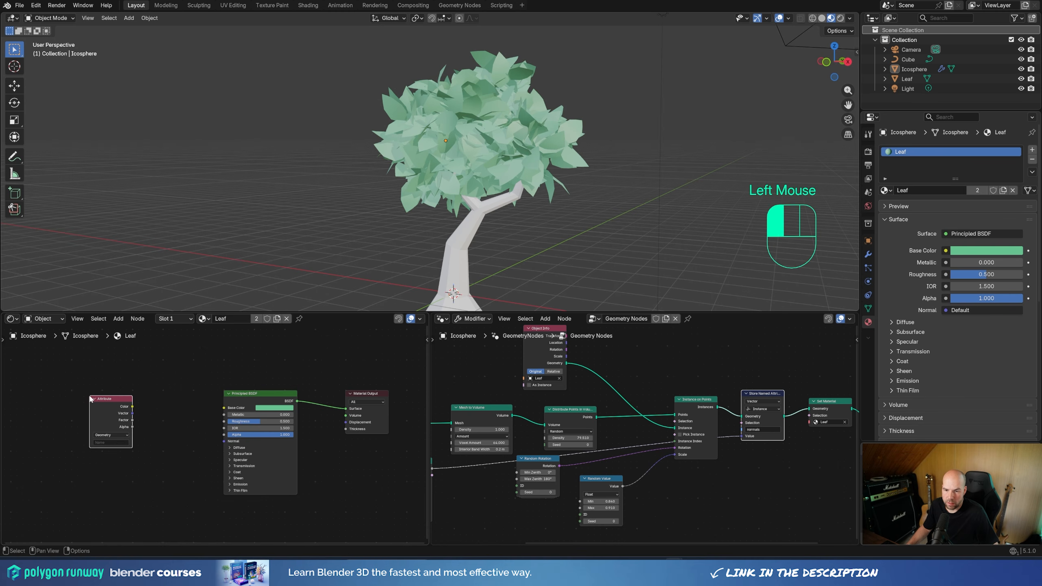
Step: Set the Attribute node's type to Instancer and its attribute name to normals
{"action": "scroll", "coordinate": [108, 442], "scroll_direction": "up", "scroll_amount": 2}
{"action": "scroll", "coordinate": [105, 442], "scroll_direction": "up", "scroll_amount": 1}
{"action": "left_click", "coordinate": [52, 436]}
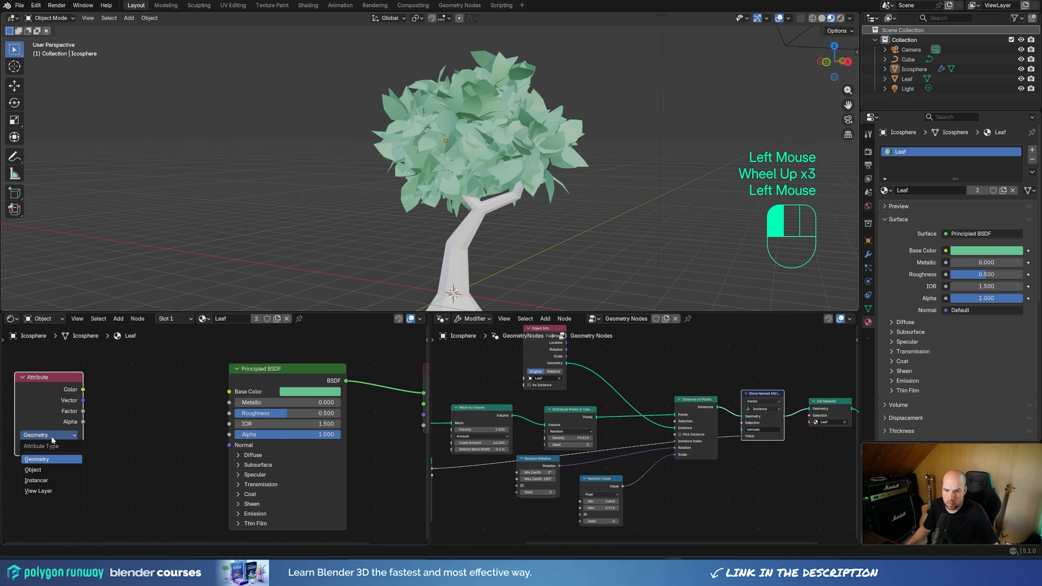
{"action": "left_click", "coordinate": [45, 482]}
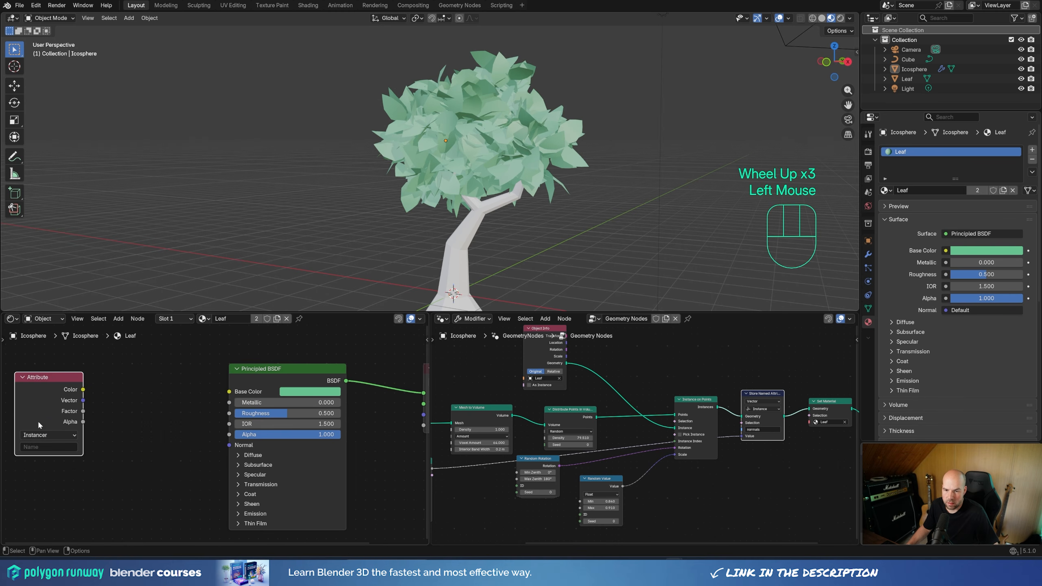
{"action": "middle_click_drag", "start_coordinate": [744, 462], "coordinate": [760, 465]}
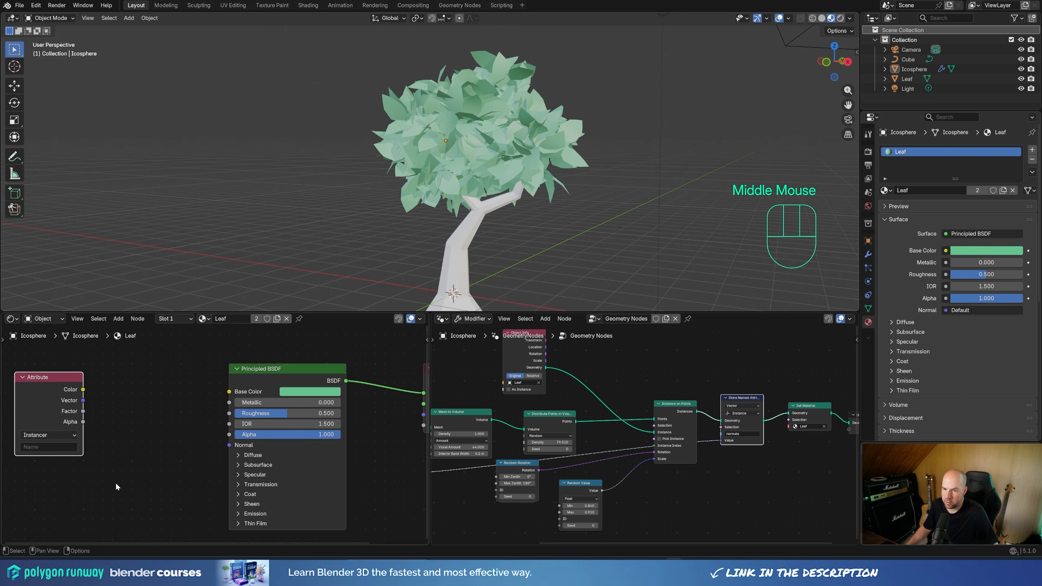
{"action": "middle_click_drag", "start_coordinate": [116, 483], "coordinate": [226, 478]}
{"action": "left_click", "coordinate": [153, 444]}
{"action": "type", "text": "no"}
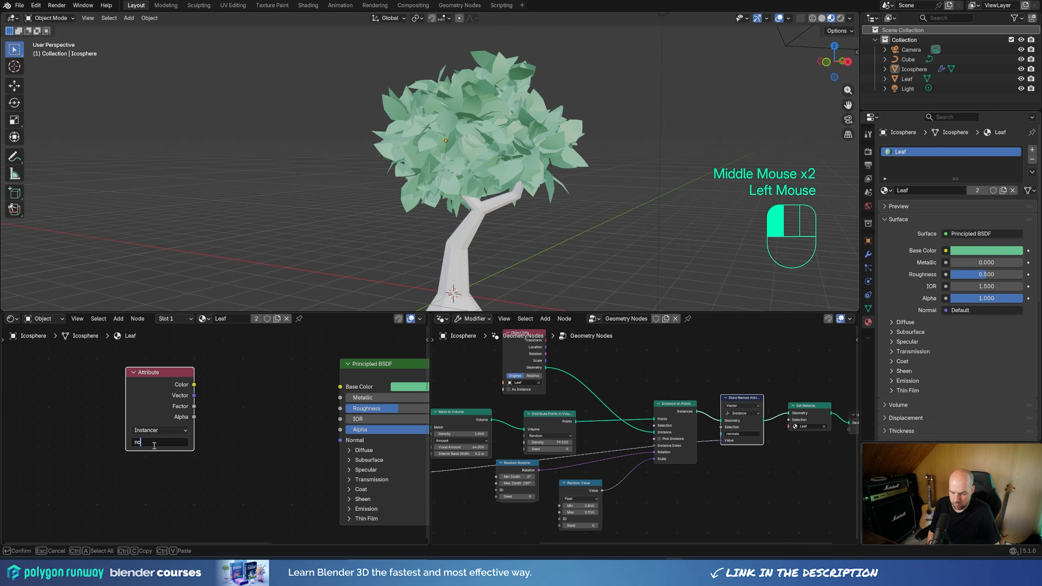
{"action": "type", "text": "rmals"}
{"action": "key", "text": "Return"}
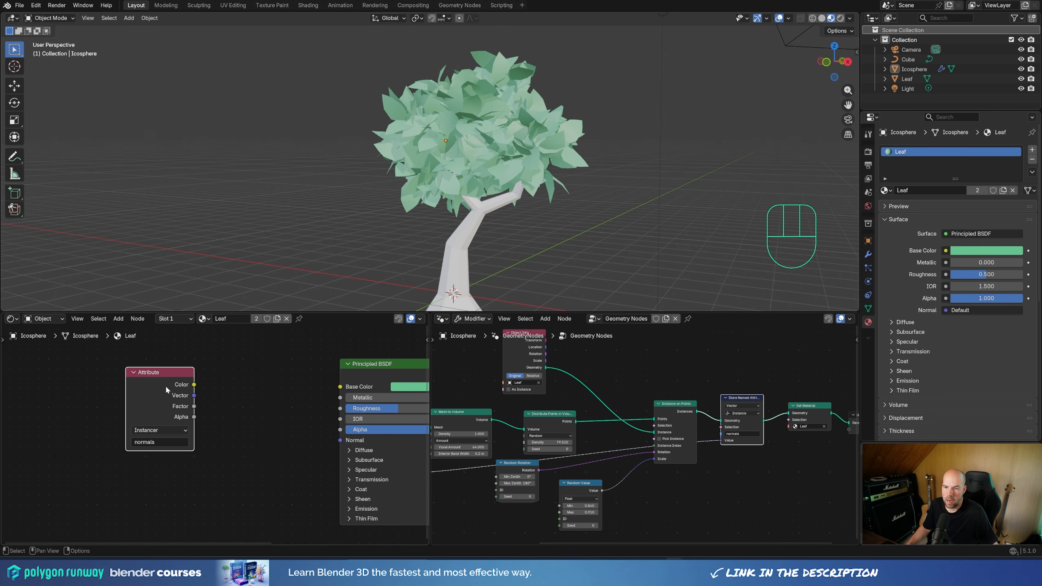
Step: Connect the Attribute node's Color output directly to the Material Output's Surface to preview the stored normals on the leaves
{"action": "middle_click_drag", "start_coordinate": [200, 406], "coordinate": [52, 404]}
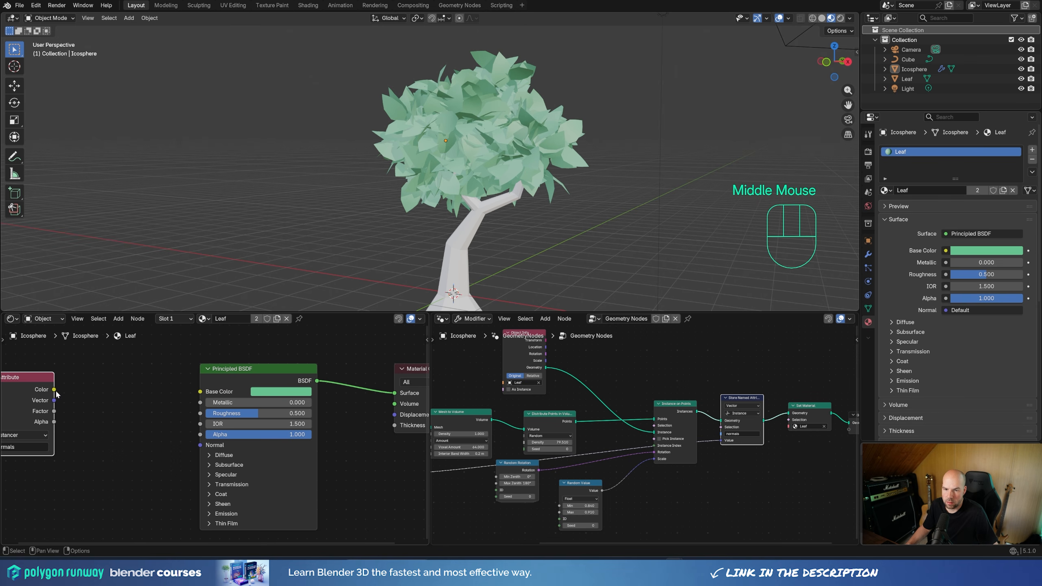
{"action": "left_click_drag", "start_coordinate": [56, 393], "coordinate": [395, 393]}
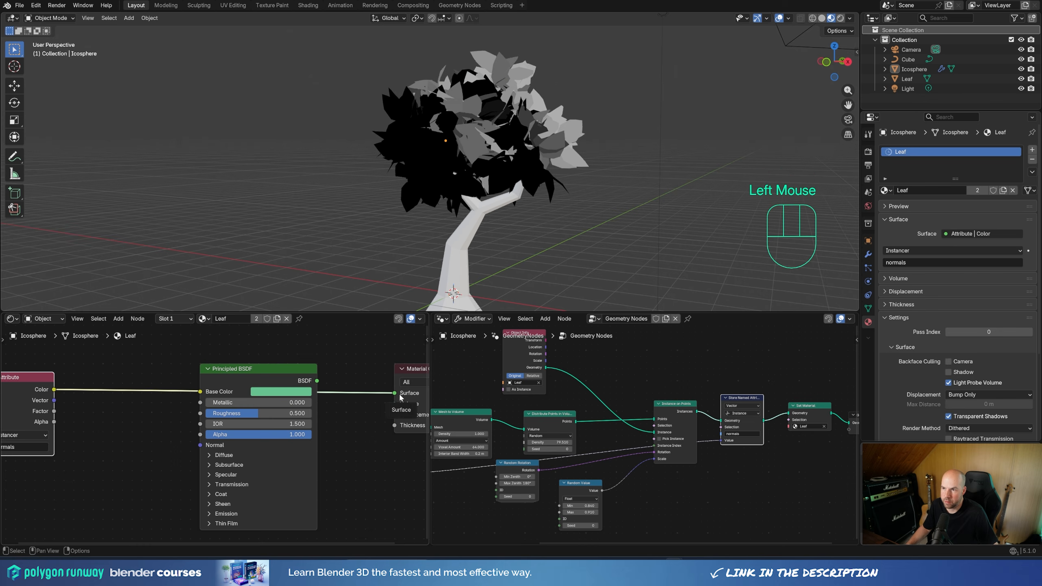
{"action": "middle_click_drag", "start_coordinate": [460, 139], "coordinate": [481, 128]}
Step: Connect the Attribute node's Vector output to the Principled BSDF's Normal input and inspect the foliage shading
{"action": "left_click_drag", "start_coordinate": [54, 401], "coordinate": [126, 401]}
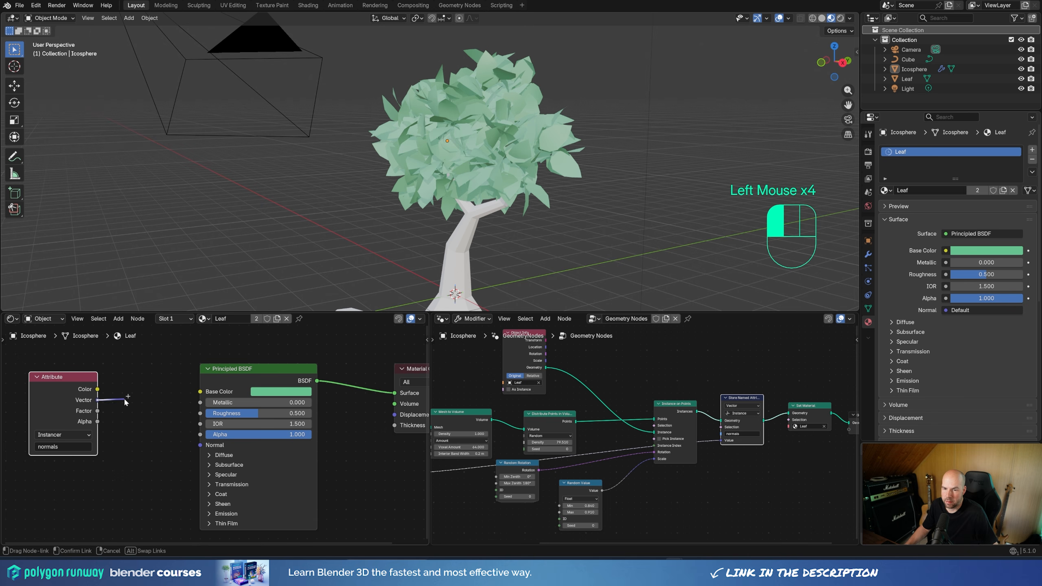
{"action": "left_click_drag", "start_coordinate": [199, 449], "coordinate": [200, 445]}
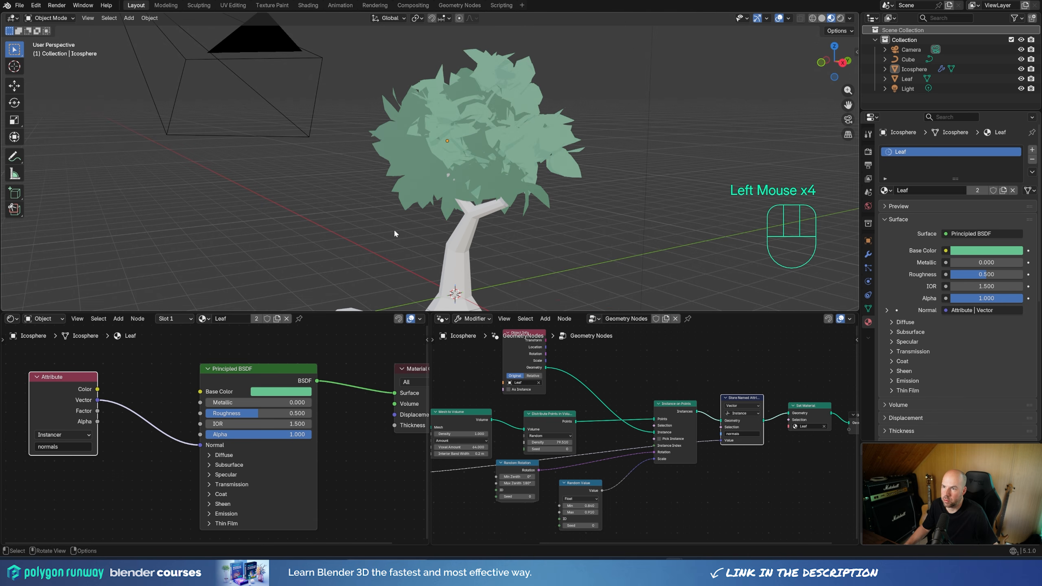
{"action": "middle_click_drag", "start_coordinate": [395, 228], "coordinate": [460, 172]}
{"action": "scroll", "coordinate": [461, 191], "scroll_direction": "down", "scroll_amount": 2}
{"action": "scroll", "coordinate": [462, 195], "scroll_direction": "up", "scroll_amount": 1}
{"action": "scroll", "coordinate": [455, 156], "scroll_direction": "up", "scroll_amount": 1}
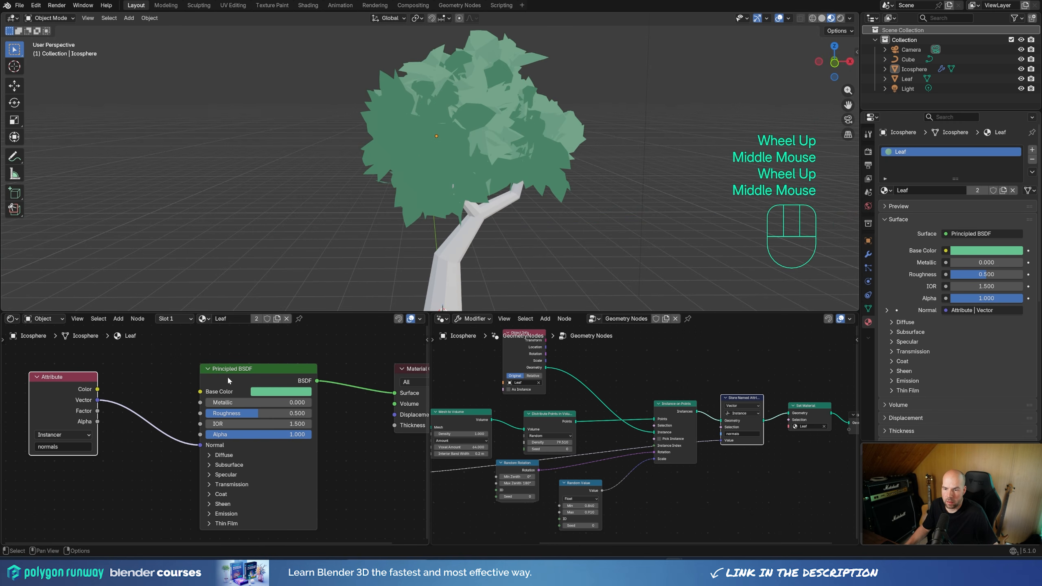
Step: Insert a Diffuse BSDF on the Attribute's Vector link and delete the Principled BSDF
{"action": "left_click", "coordinate": [248, 383]}
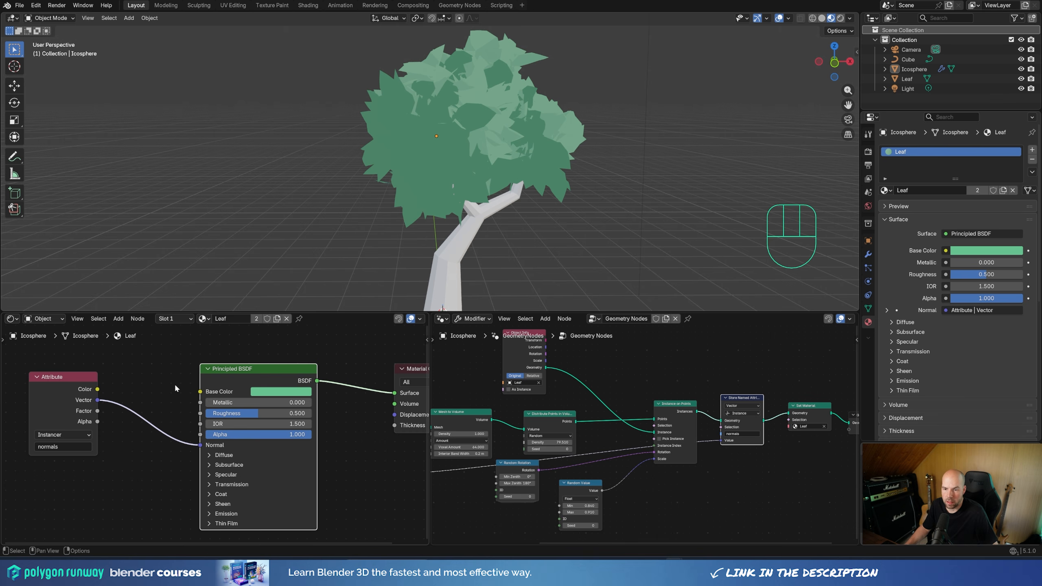
{"action": "key", "text": "shift+a"}
{"action": "type", "text": "diff"}
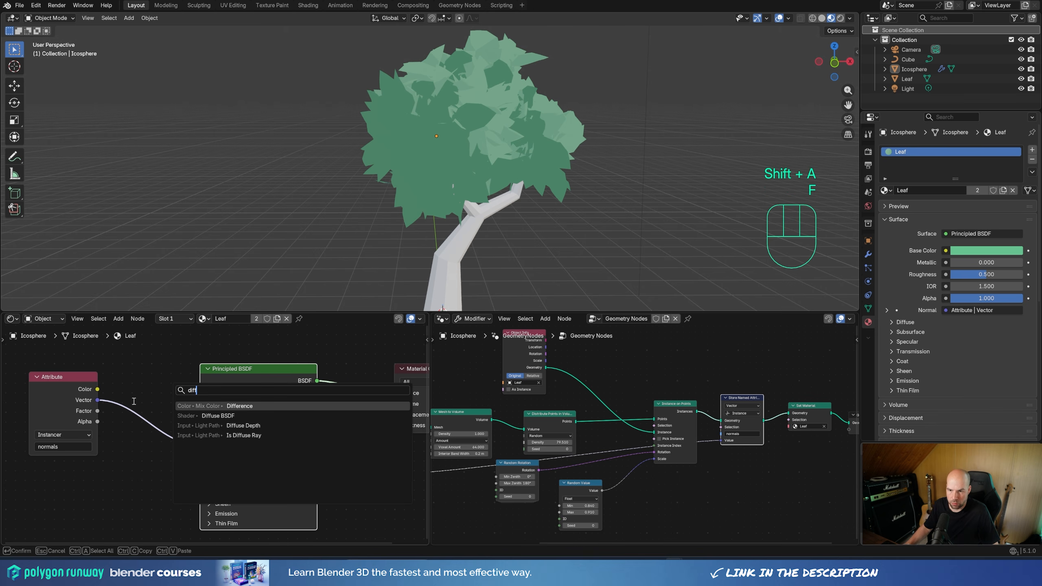
{"action": "left_click", "coordinate": [230, 415]}
{"action": "left_click", "coordinate": [128, 388]}
{"action": "left_click", "coordinate": [267, 374]}
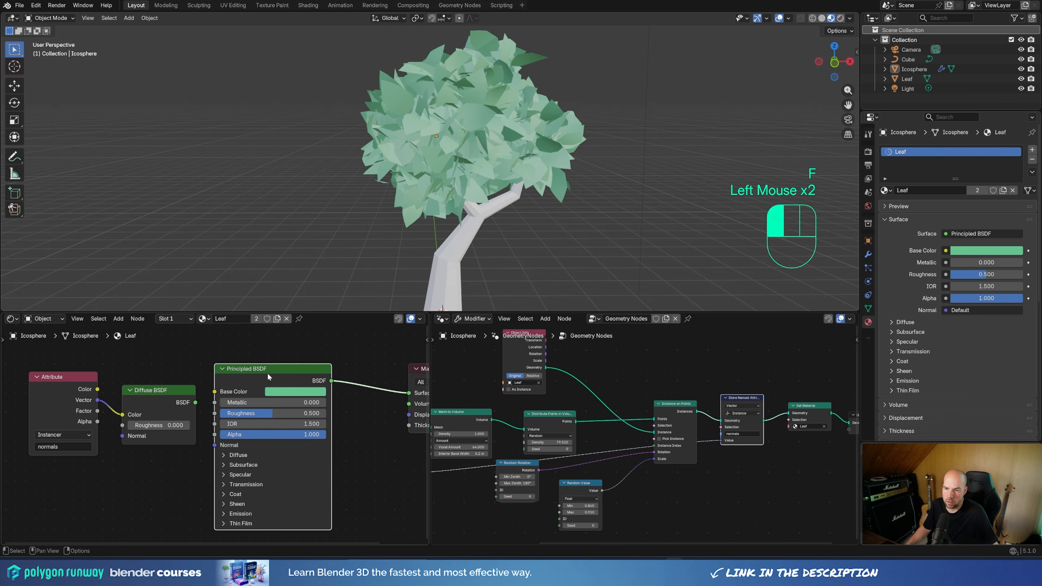
{"action": "key", "text": "x"}
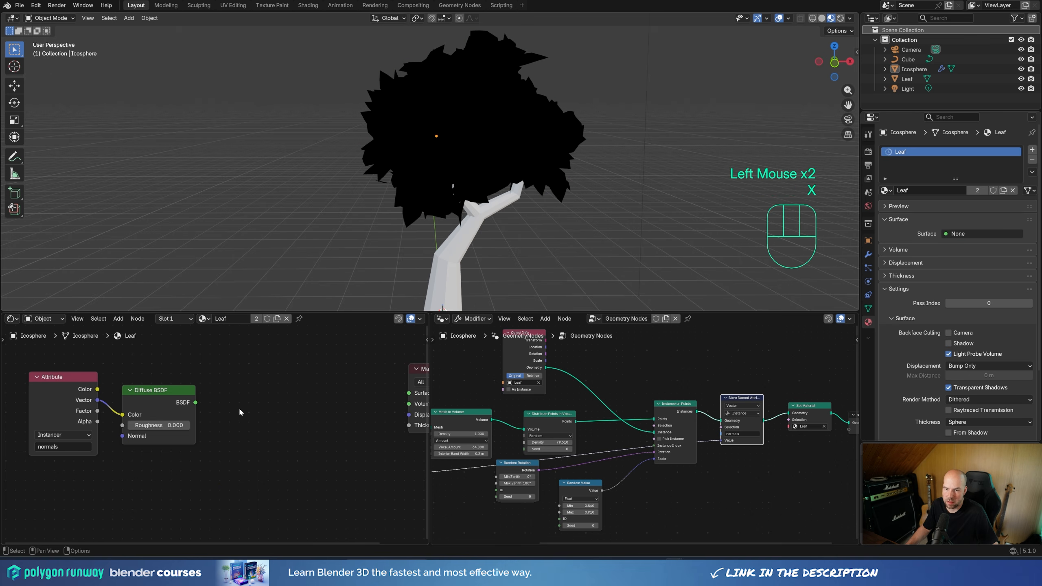
Step: Connect the Diffuse BSDF to the Material Output's Surface and set its roughness to 1.000
{"action": "left_click_drag", "start_coordinate": [195, 404], "coordinate": [401, 396]}
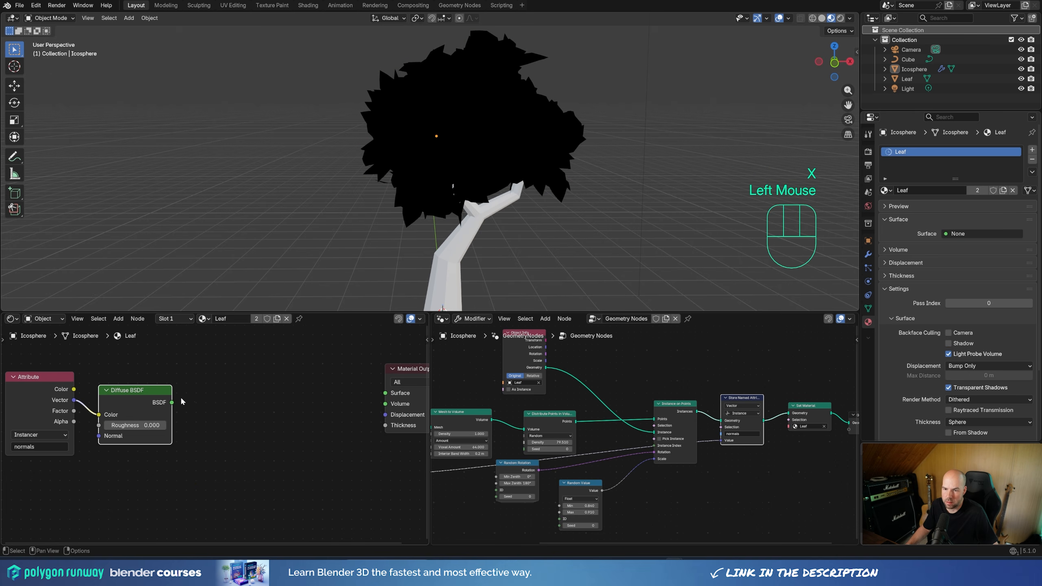
{"action": "left_click_drag", "start_coordinate": [181, 401], "coordinate": [385, 393]}
{"action": "left_click_drag", "start_coordinate": [161, 425], "coordinate": [173, 427]}
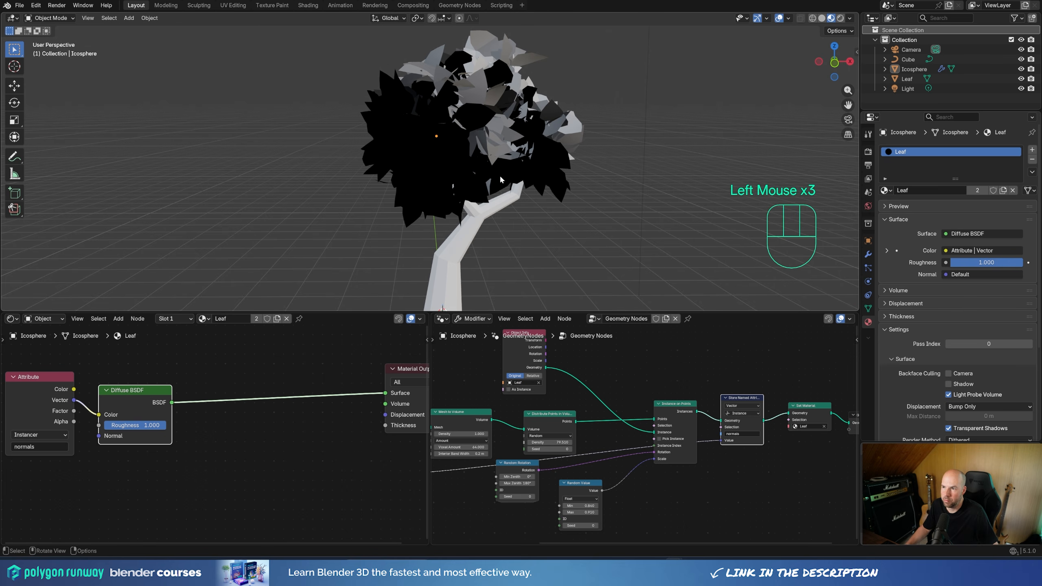
{"action": "middle_click_drag", "start_coordinate": [430, 156], "coordinate": [457, 160]}
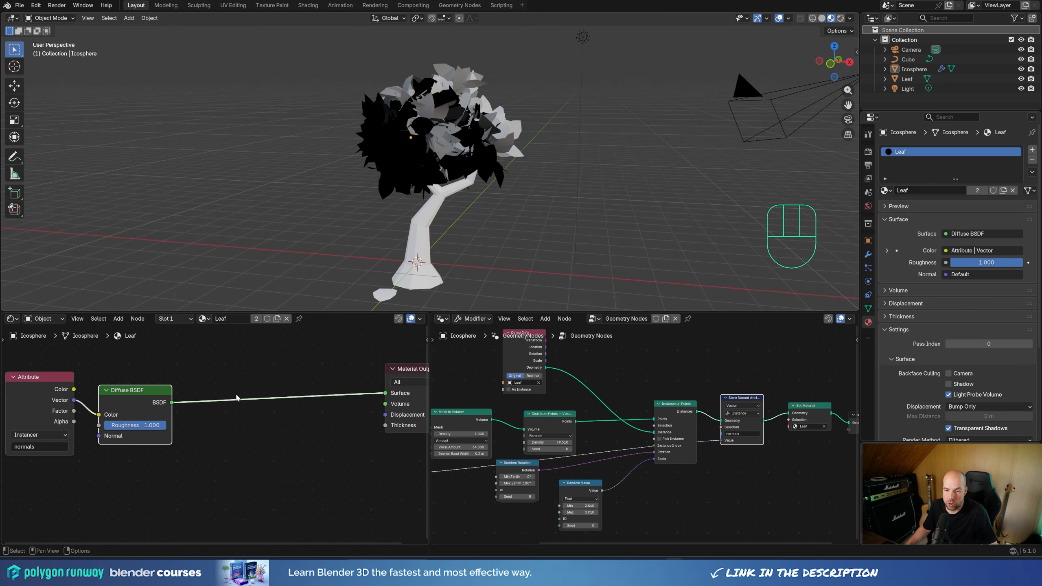
Step: Insert a Shader to RGB node between the Diffuse BSDF and the Material Output
{"action": "key", "text": "shift+a"}
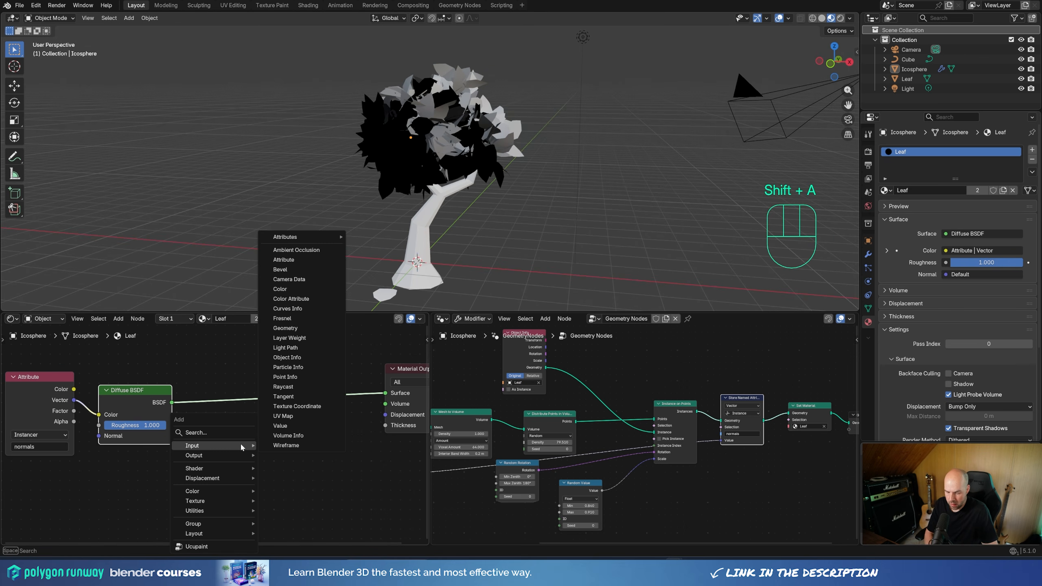
{"action": "type", "text": "shade"}
{"action": "left_click", "coordinate": [263, 485]}
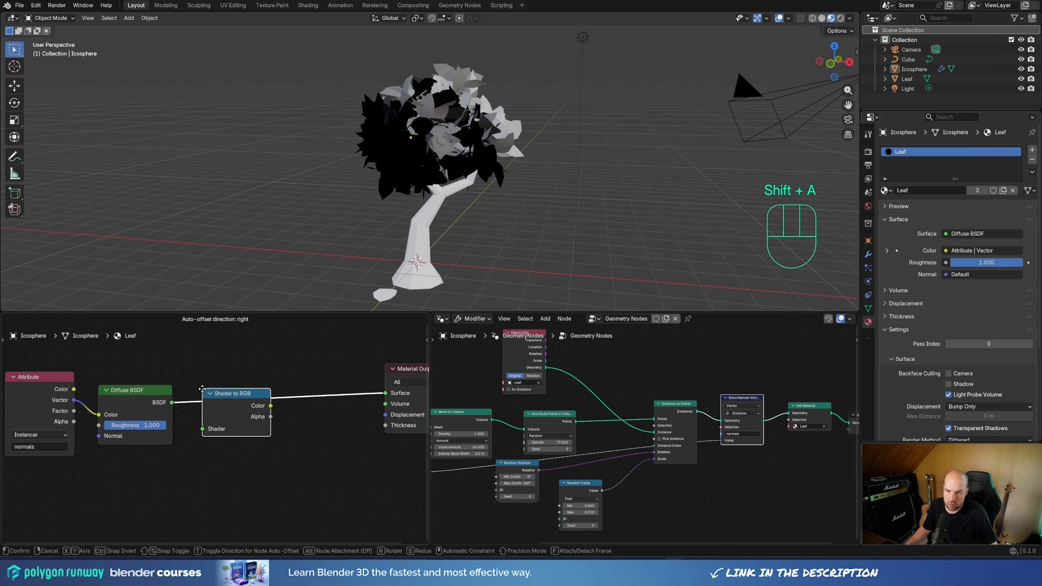
{"action": "left_click", "coordinate": [199, 388]}
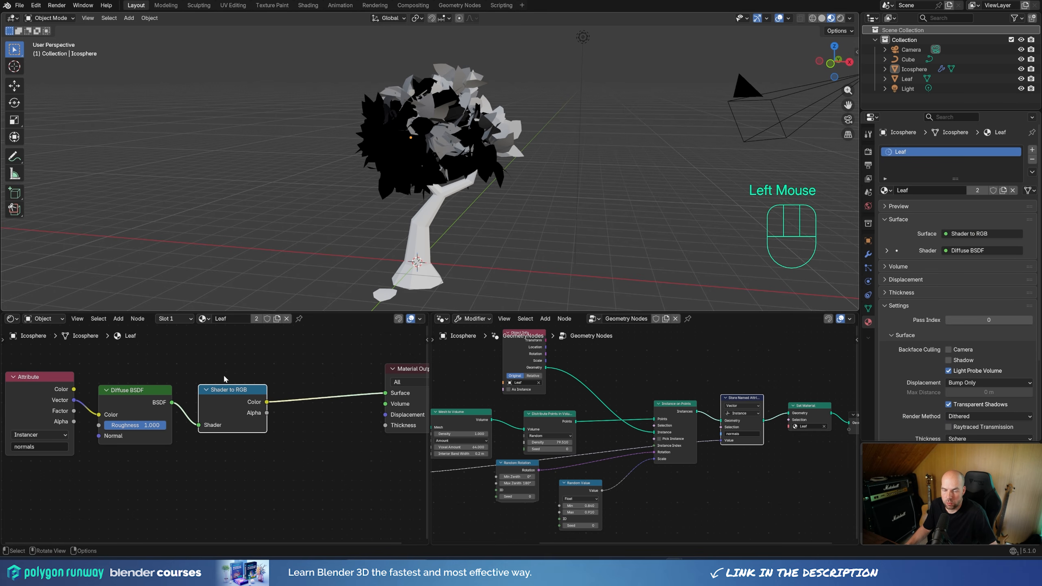
Step: Insert a Map Range node between the Shader to RGB node and the Material Output
{"action": "middle_click_drag", "start_coordinate": [306, 427], "coordinate": [225, 440]}
{"action": "key", "text": "shift+a"}
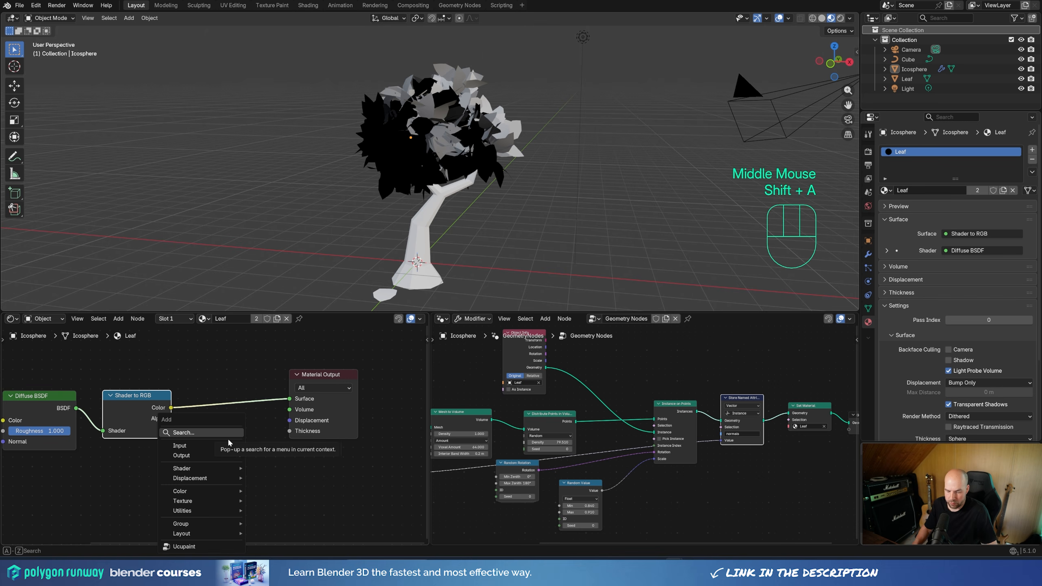
{"action": "key", "text": "BackSpace"}
{"action": "key", "text": "BackSpace"}
{"action": "type", "text": "map"}
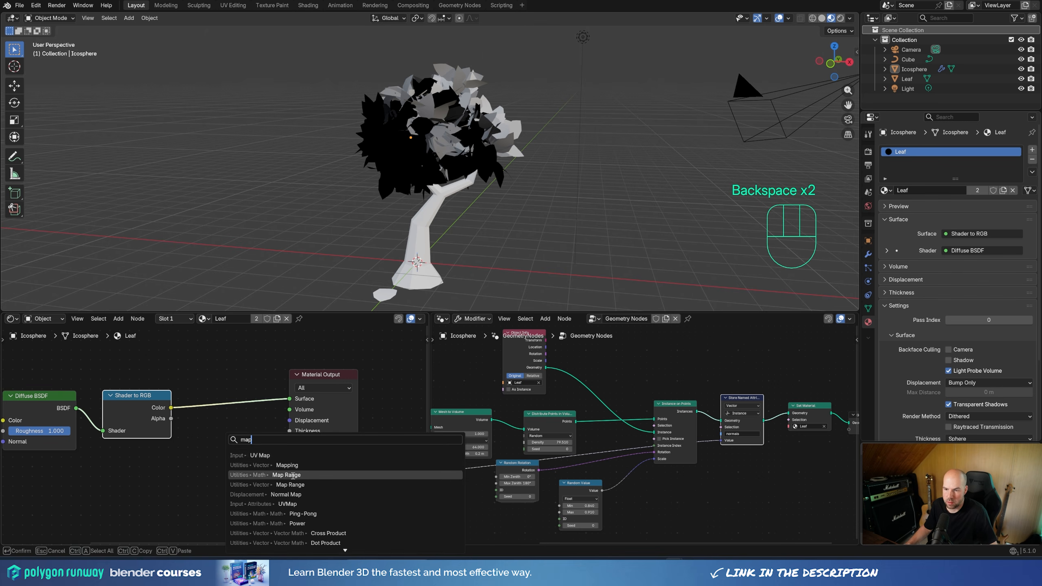
{"action": "left_click", "coordinate": [263, 475]}
{"action": "left_click", "coordinate": [307, 379]}
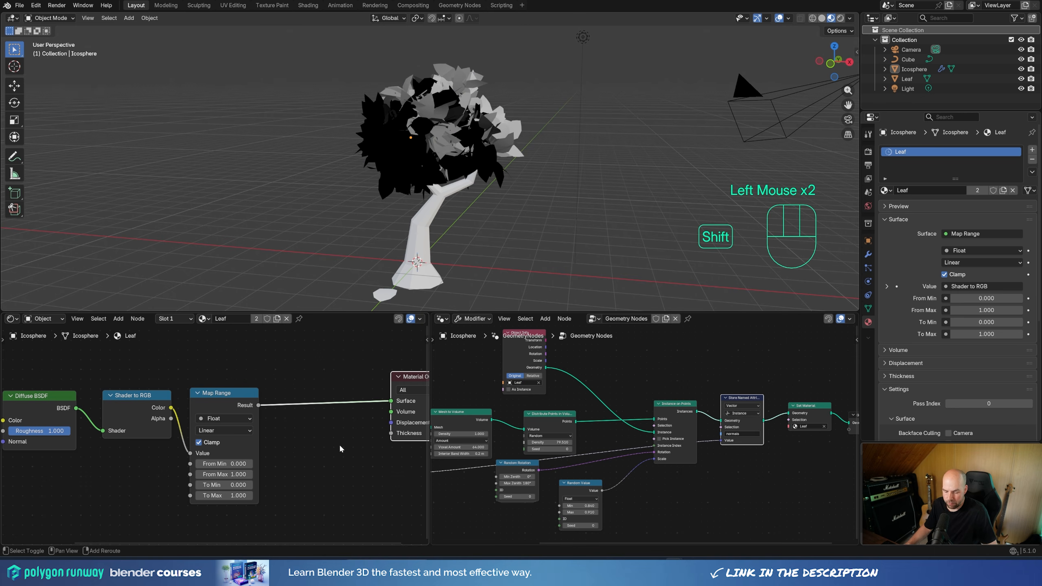
Step: Insert a Color Ramp node between the Map Range node and the Material Output
{"action": "key", "text": "shift+a"}
{"action": "mouse_move", "coordinate": [340, 447]}
{"action": "type", "text": "ramp"}
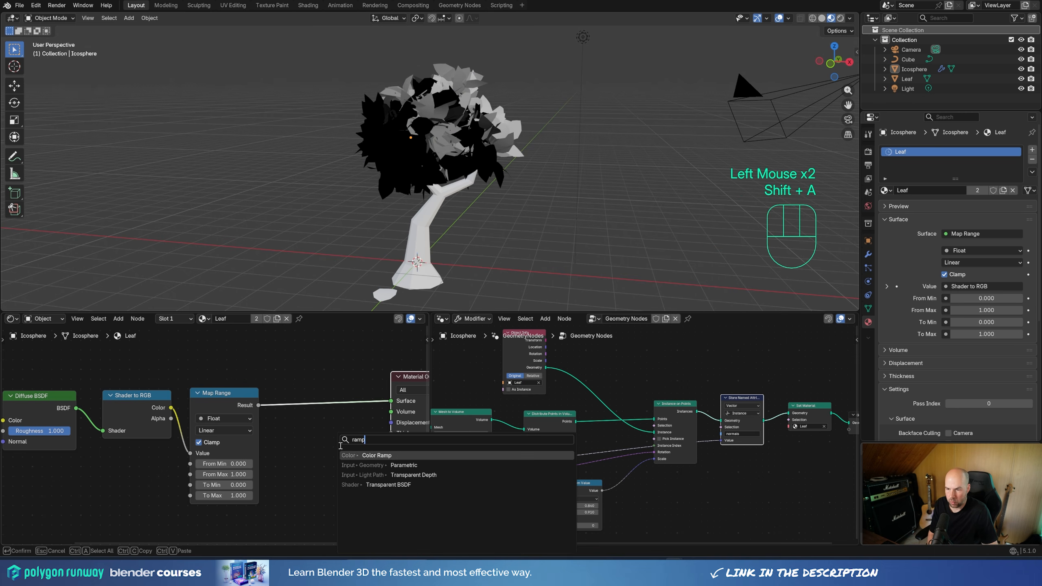
{"action": "left_click", "coordinate": [399, 457]}
{"action": "left_click", "coordinate": [283, 370]}
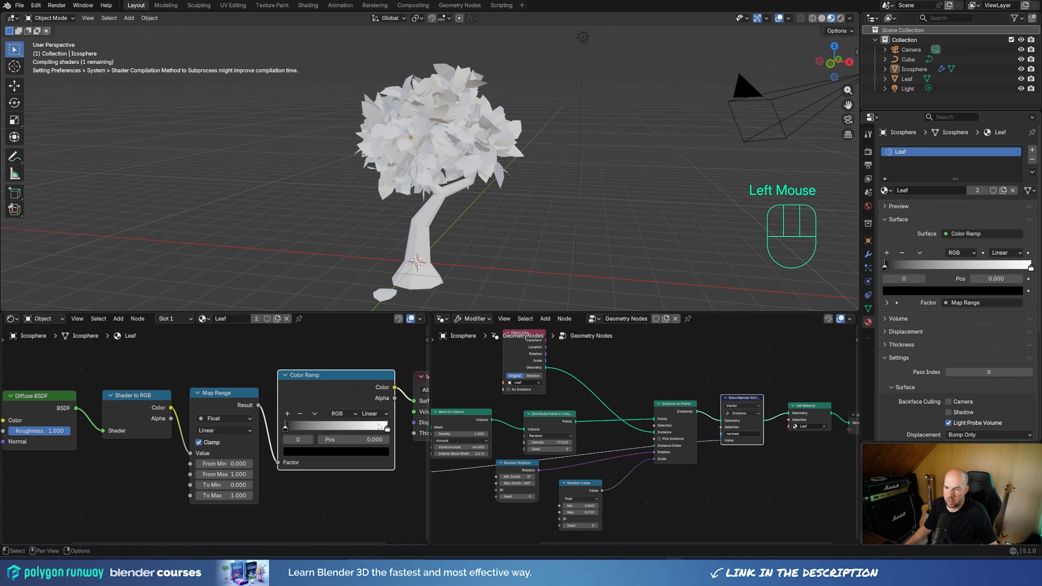
{"action": "middle_click_drag", "start_coordinate": [337, 398], "coordinate": [266, 401]}
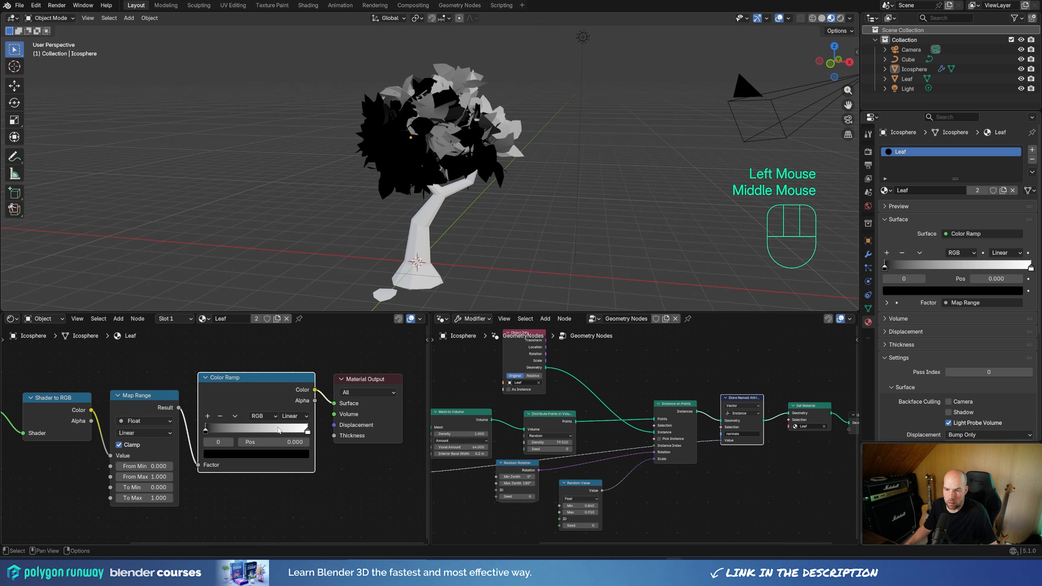
Step: Give the Color Ramp four evenly distributed stops with Constant interpolation
{"action": "left_click", "coordinate": [208, 417]}
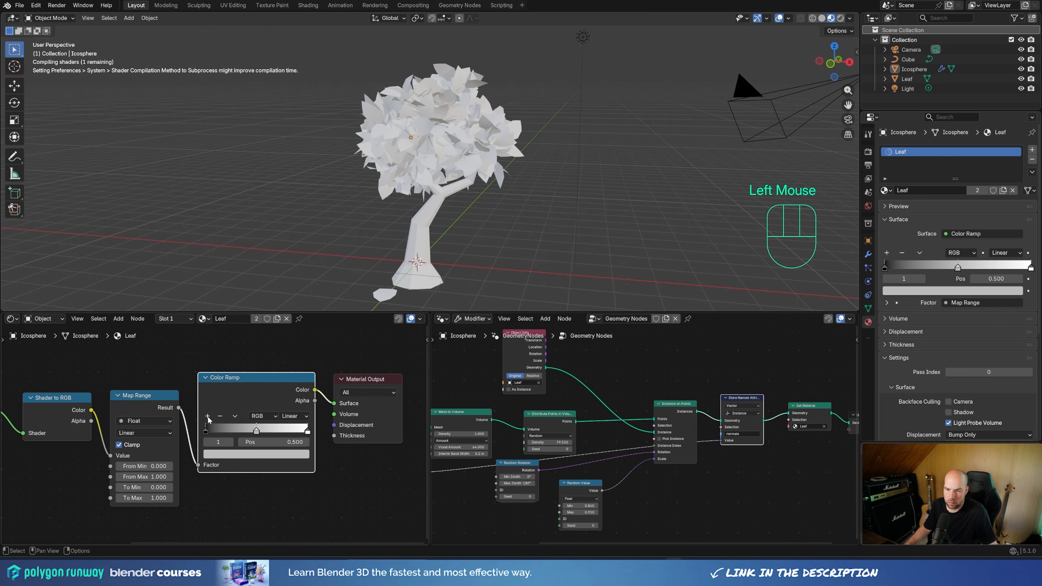
{"action": "left_click", "coordinate": [207, 417]}
{"action": "left_click", "coordinate": [292, 416]}
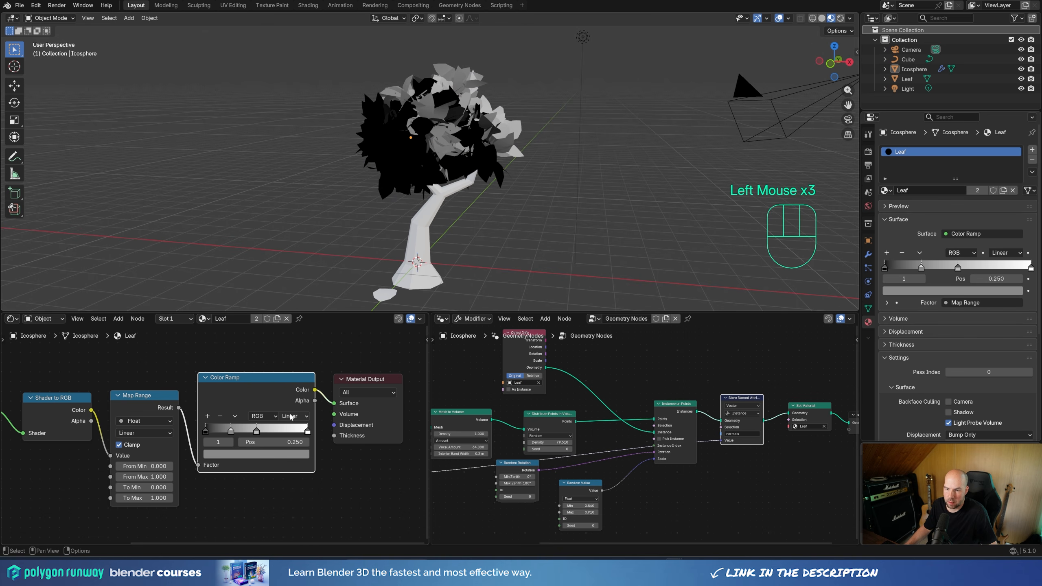
{"action": "left_click", "coordinate": [293, 416]}
{"action": "left_click", "coordinate": [294, 483]}
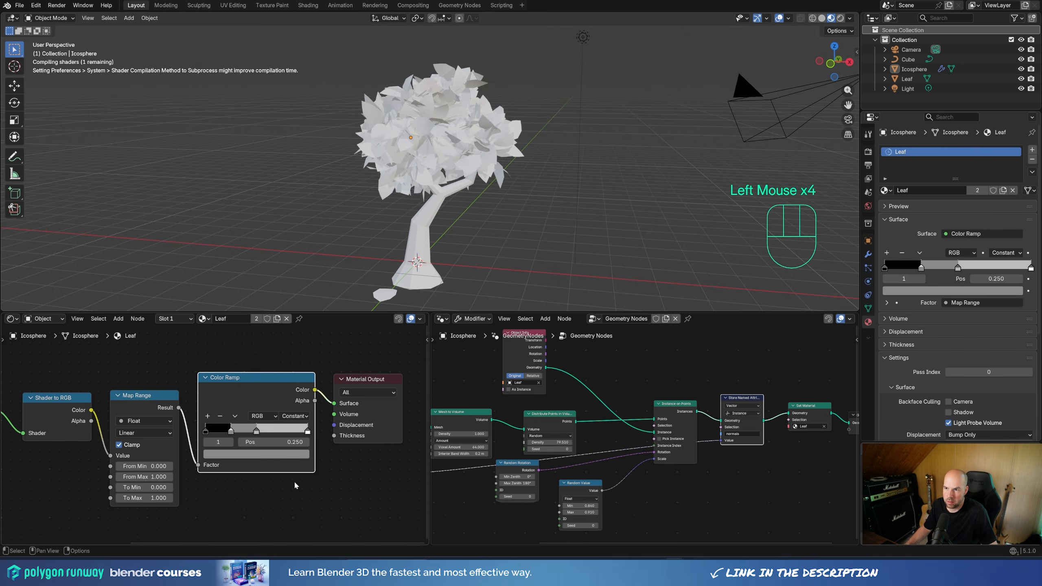
{"action": "left_click", "coordinate": [235, 416]}
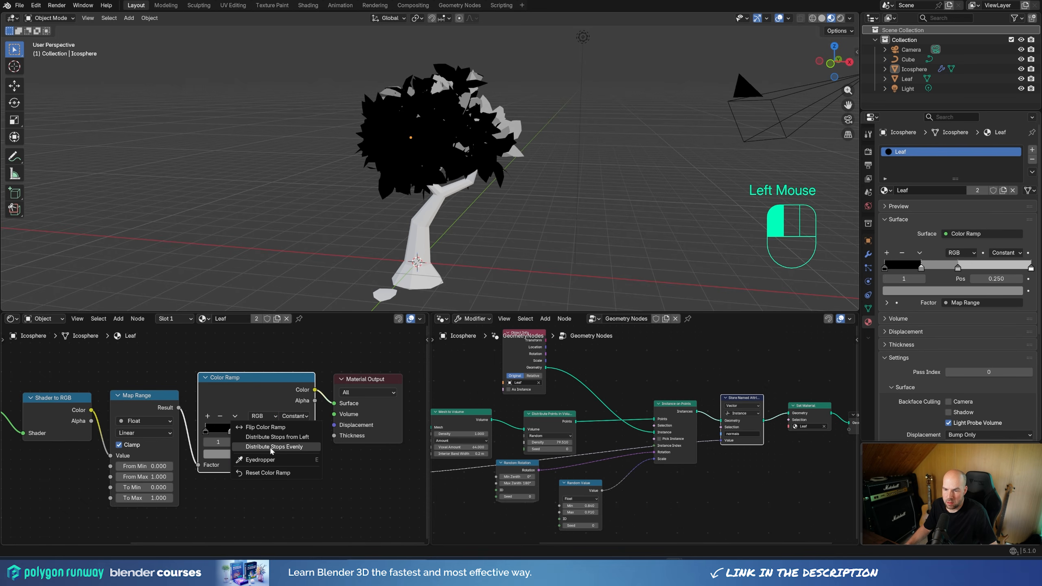
{"action": "left_click", "coordinate": [271, 448]}
Step: Color the ramp's first stop dark green (#3D544CFF) and its second stop lighter green (#70A56AFF)
{"action": "left_click", "coordinate": [206, 433]}
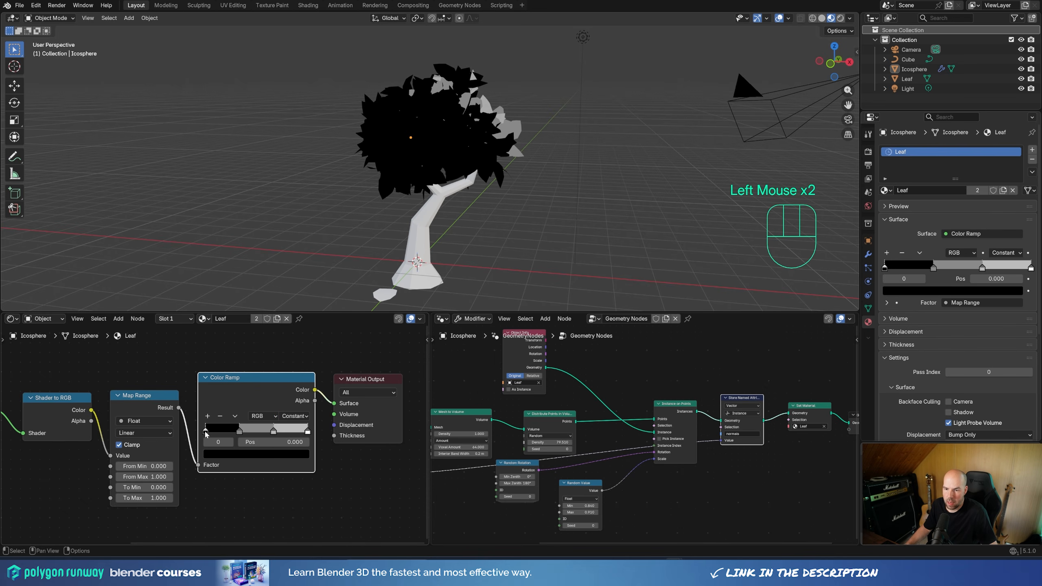
{"action": "left_click", "coordinate": [237, 455]}
{"action": "mouse_move", "coordinate": [289, 352]}
{"action": "left_mouse_down"}
{"action": "mouse_move", "coordinate": [292, 327]}
{"action": "mouse_move", "coordinate": [237, 318]}
{"action": "mouse_move", "coordinate": [291, 337]}
{"action": "left_mouse_up"}
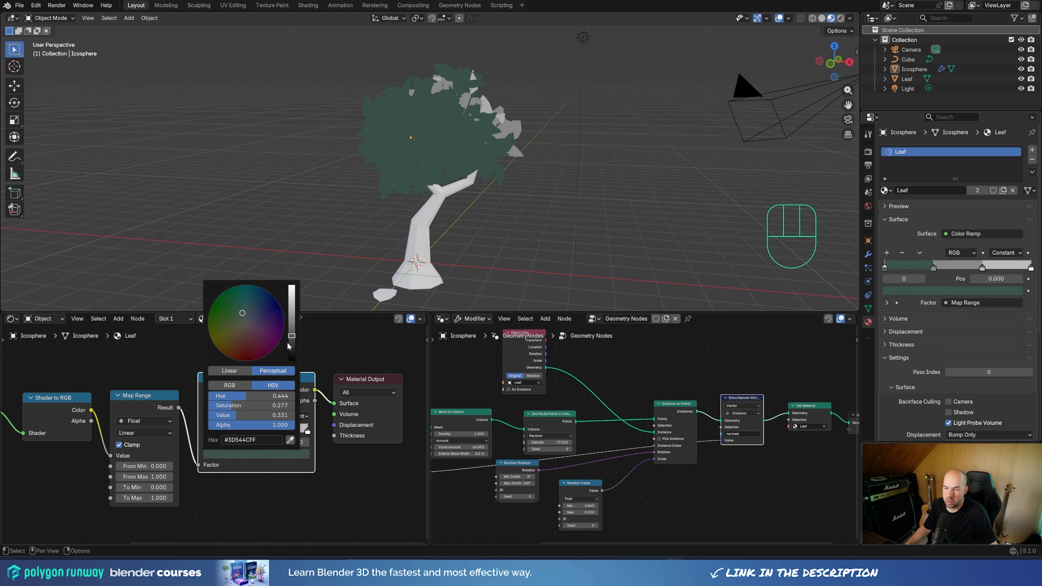
{"action": "left_click", "coordinate": [241, 432]}
{"action": "left_click", "coordinate": [255, 454]}
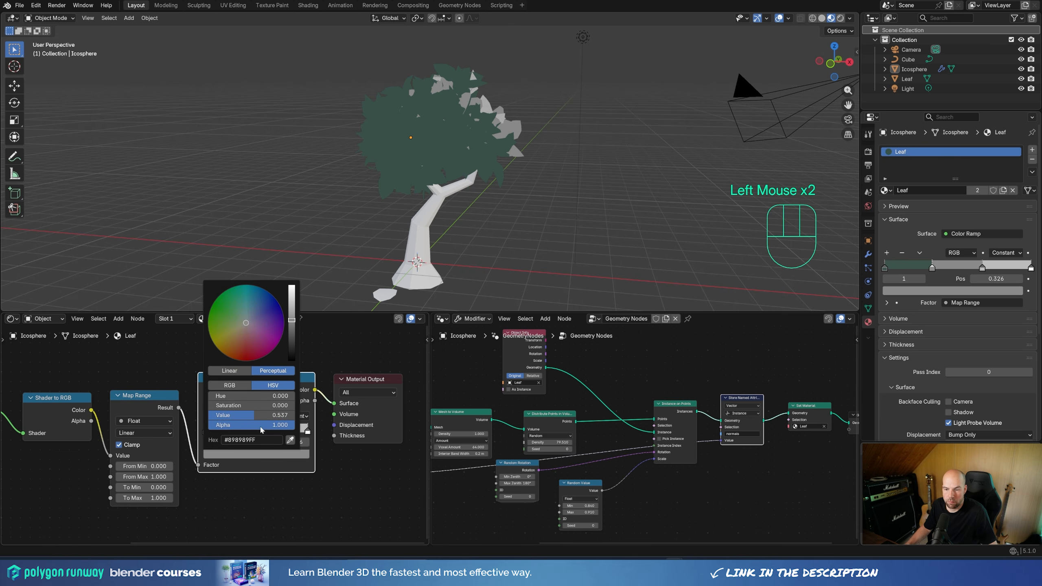
{"action": "mouse_move", "coordinate": [242, 312]}
{"action": "left_mouse_down"}
{"action": "mouse_move", "coordinate": [229, 315]}
{"action": "mouse_move", "coordinate": [292, 305]}
{"action": "mouse_move", "coordinate": [233, 317]}
{"action": "left_mouse_up"}
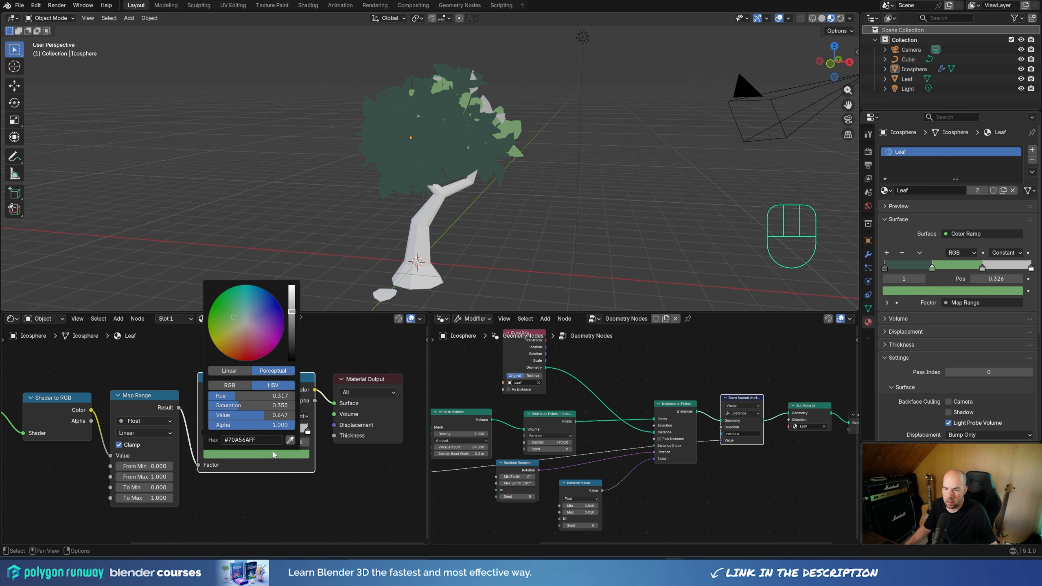
Step: Color the ramp's third stop bright yellow with hue about 0.175 and saturation about 0.699
{"action": "left_click", "coordinate": [274, 431]}
{"action": "left_click", "coordinate": [257, 454]}
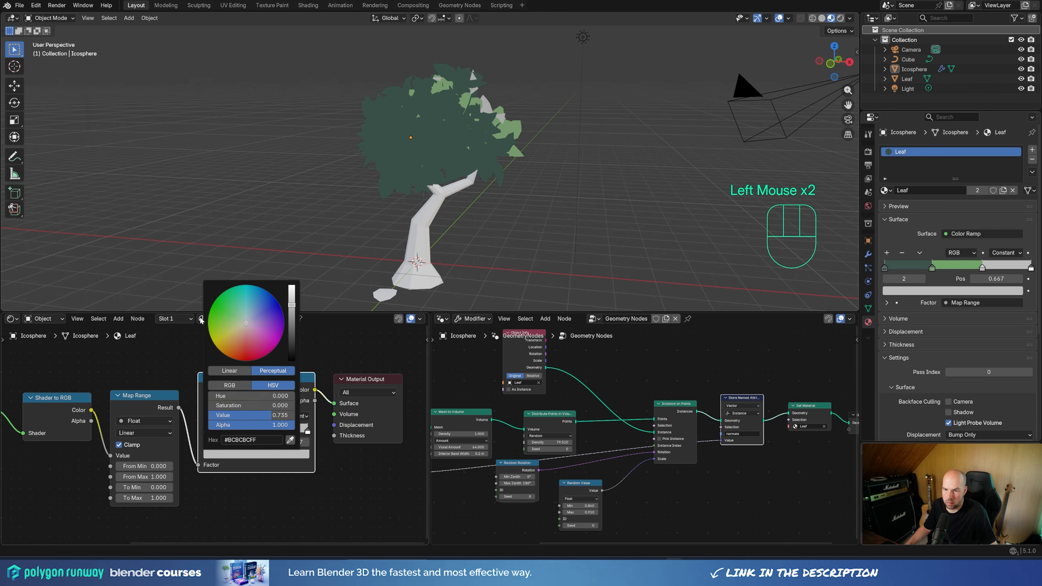
{"action": "left_click_drag", "start_coordinate": [232, 332], "coordinate": [225, 337]}
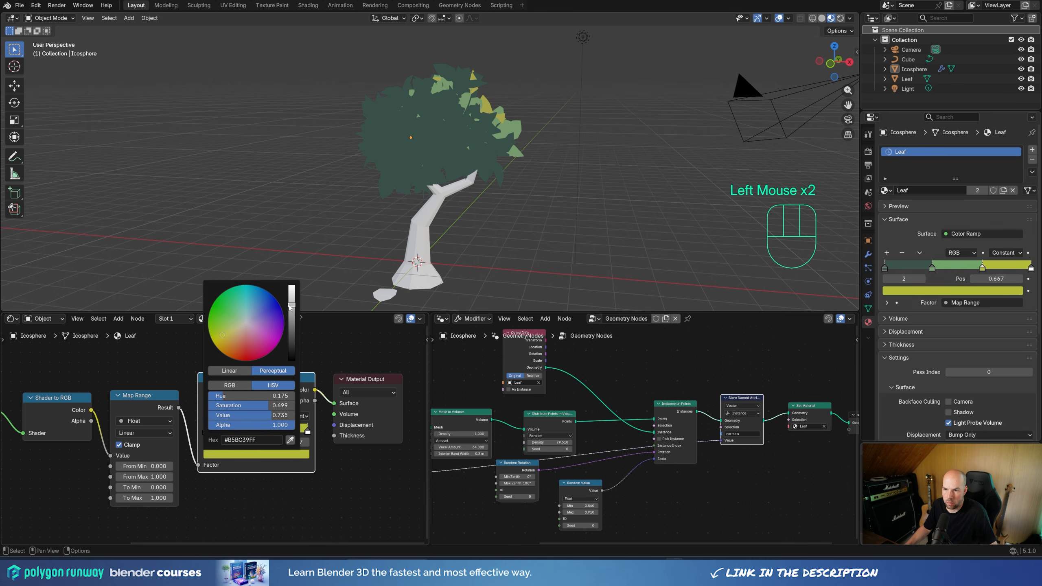
{"action": "left_click_drag", "start_coordinate": [290, 307], "coordinate": [291, 289]}
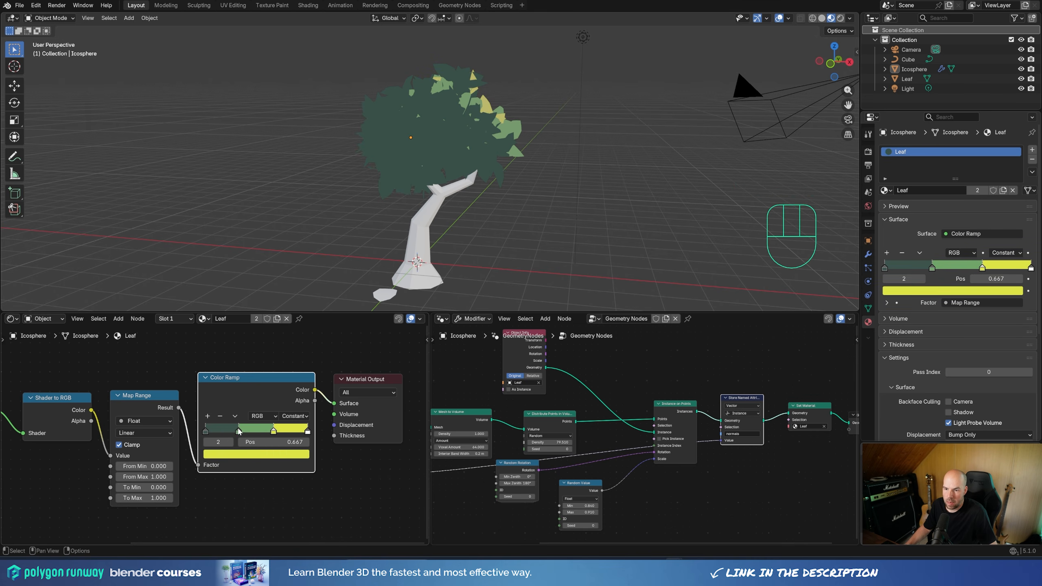
{"action": "left_click_drag", "start_coordinate": [239, 431], "coordinate": [271, 431]}
Step: Select the point light and enable Scene Lights and Scene World for the viewport shading
{"action": "left_click", "coordinate": [583, 36]}
{"action": "left_click", "coordinate": [849, 18]}
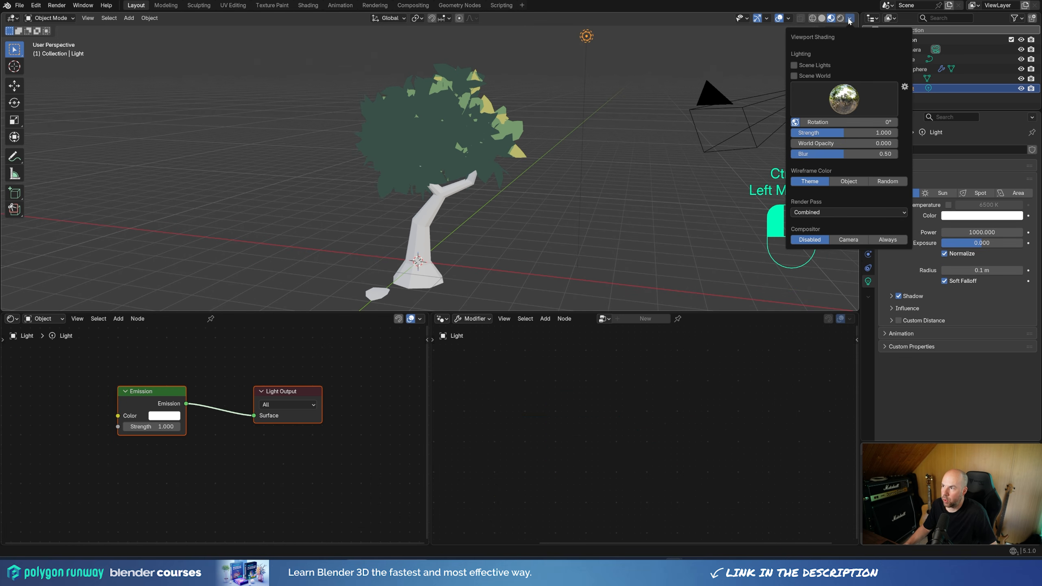
{"action": "left_click", "coordinate": [794, 66]}
{"action": "left_click", "coordinate": [795, 76]}
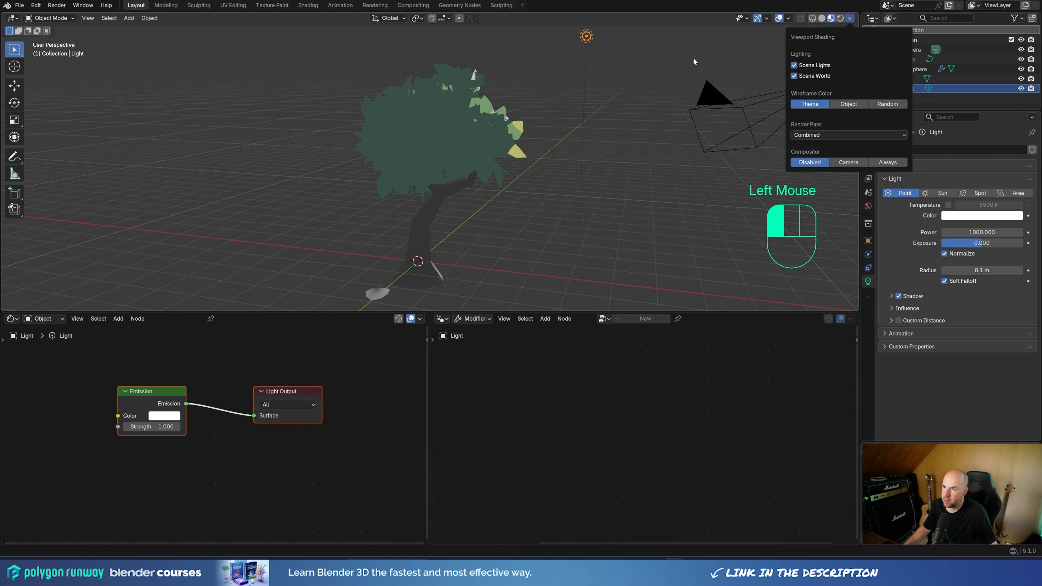
Step: Move the point light closer to the tree's foliage
{"action": "middle_click_drag", "start_coordinate": [677, 70], "coordinate": [622, 88]}
{"action": "key", "text": "g"}
{"action": "left_click", "coordinate": [410, 163]}
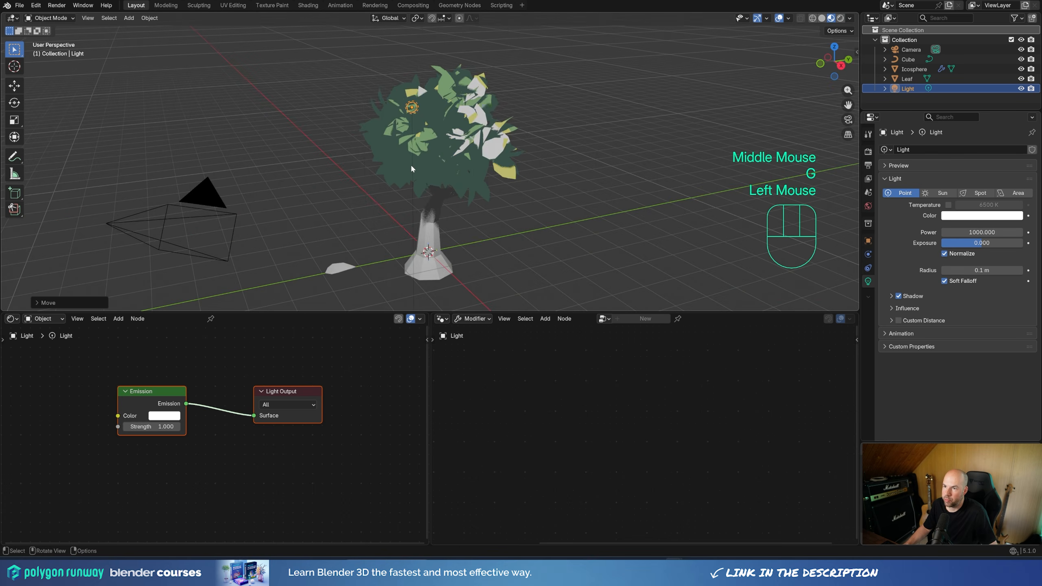
Step: Move the point light away from the foliage and set its power to about 1239.1 and radius to about 2.21 m
{"action": "middle_click_drag", "start_coordinate": [410, 163], "coordinate": [523, 162]}
{"action": "key", "text": "g"}
{"action": "left_click", "coordinate": [519, 158]}
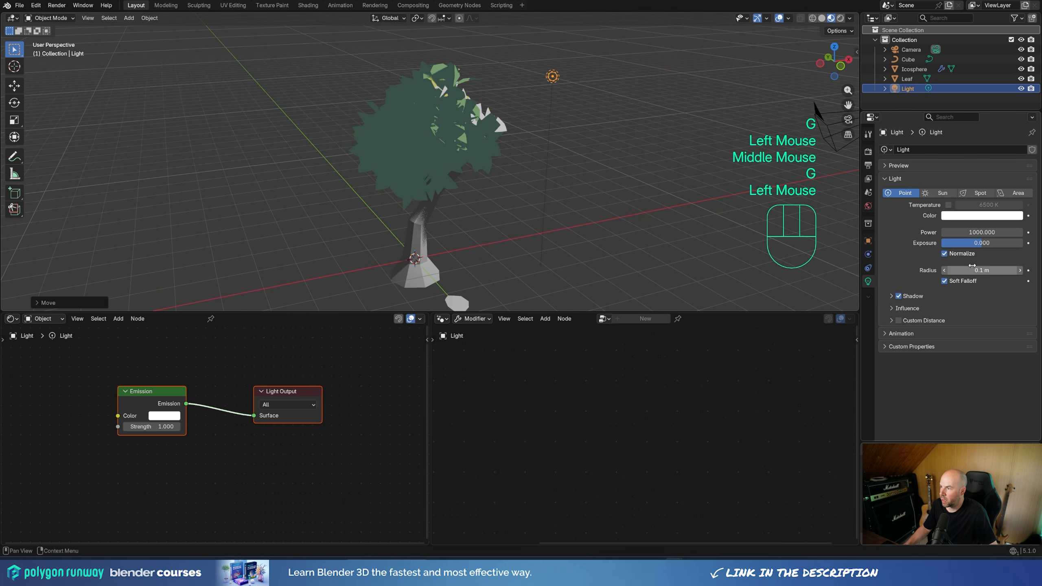
{"action": "left_click_drag", "start_coordinate": [974, 232], "coordinate": [997, 233]}
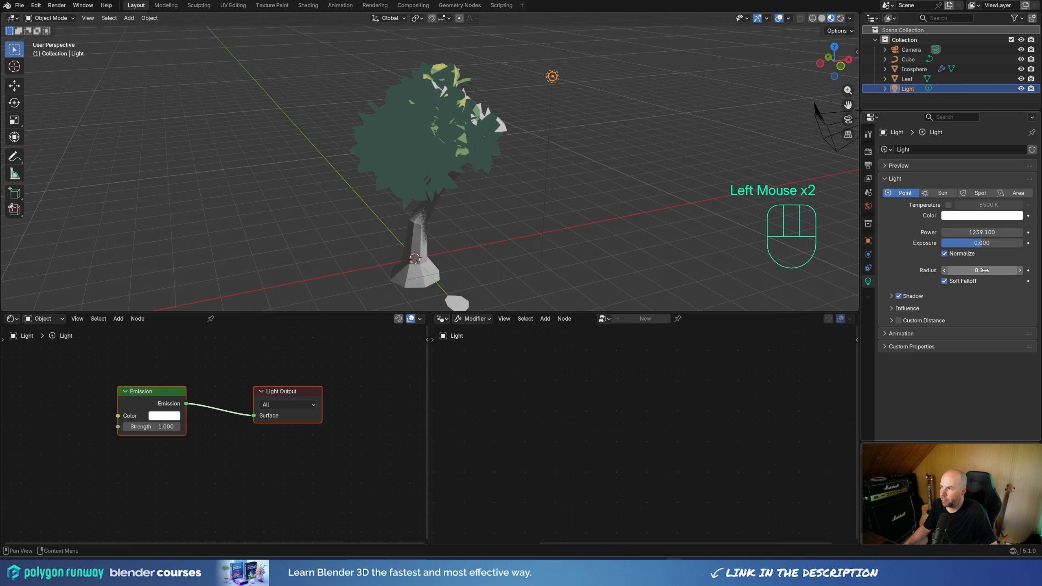
{"action": "left_click_drag", "start_coordinate": [985, 271], "coordinate": [1001, 270]}
Step: Reposition the point light beside the upper foliage, adjusting its placement from two viewing angles
{"action": "middle_click_drag", "start_coordinate": [513, 164], "coordinate": [456, 158]}
{"action": "key", "text": "g"}
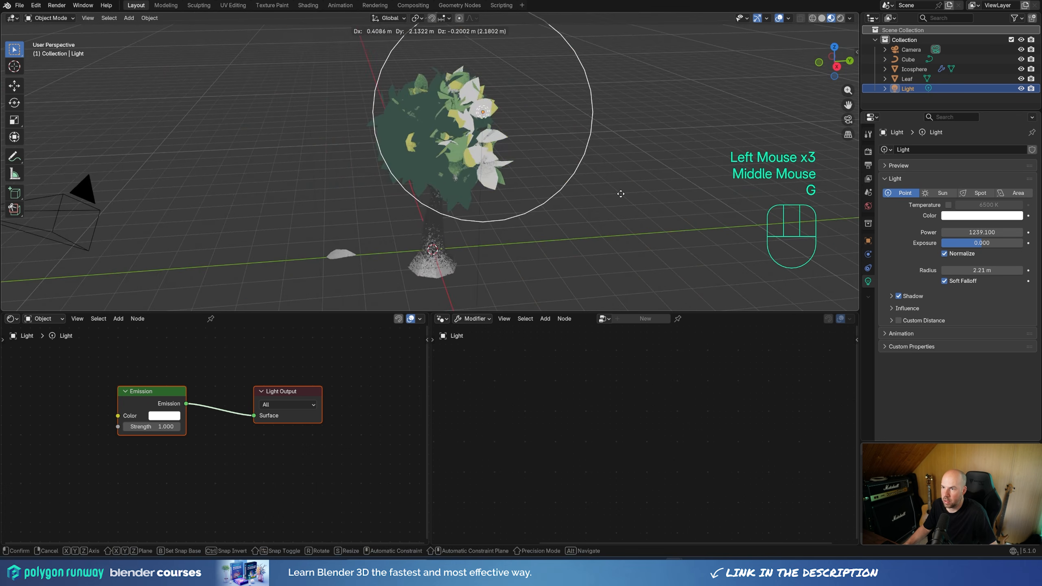
{"action": "left_click", "coordinate": [532, 216]}
{"action": "middle_click_drag", "start_coordinate": [532, 216], "coordinate": [637, 211]}
{"action": "key", "text": "g"}
{"action": "left_click", "coordinate": [644, 211]}
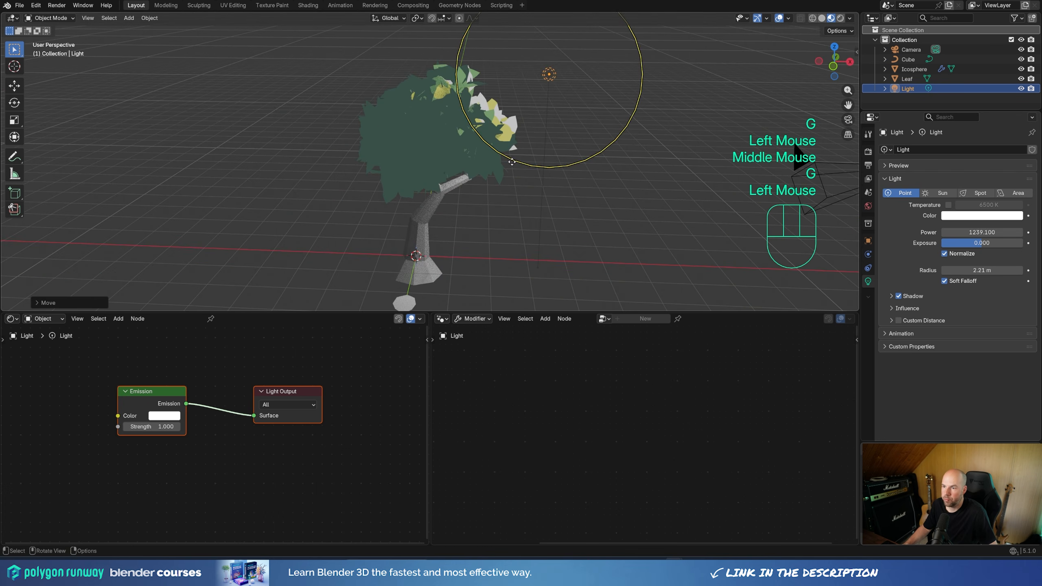
Step: Lower the leaf material's Map Range From Min to -0.420 and check the shading on the foliage
{"action": "middle_click_drag", "start_coordinate": [207, 386], "coordinate": [159, 384]}
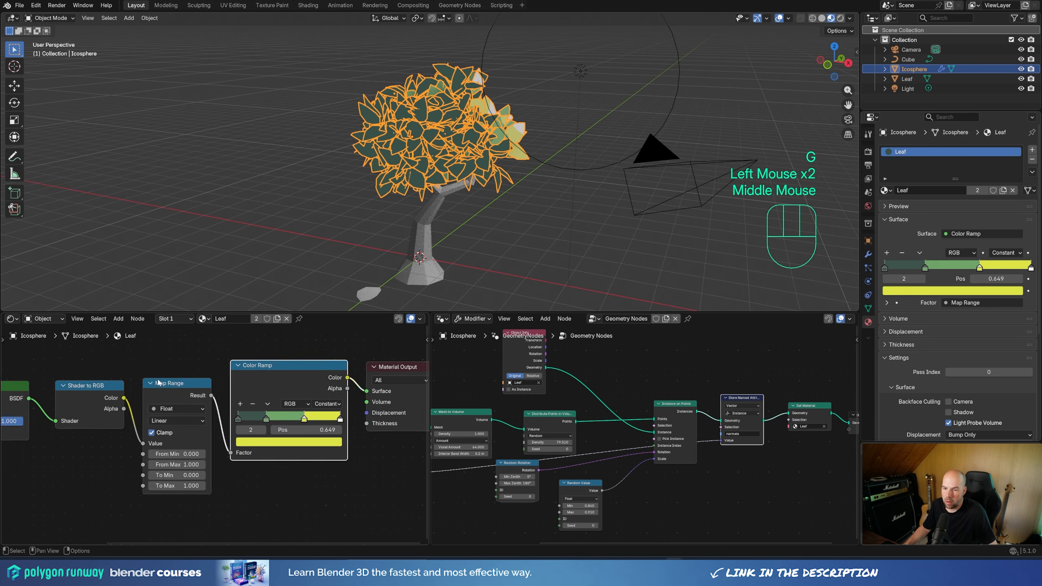
{"action": "scroll", "coordinate": [159, 384], "scroll_direction": "up", "scroll_amount": 2}
{"action": "mouse_move", "coordinate": [154, 461]}
{"action": "left_mouse_down", "text": "shift"}
{"action": "mouse_move", "coordinate": [172, 461]}
{"action": "mouse_move", "coordinate": [129, 461]}
{"action": "mouse_move", "coordinate": [138, 461]}
{"action": "left_mouse_up", "text": "shift"}
{"action": "left_click", "coordinate": [534, 214]}
{"action": "middle_click_drag", "start_coordinate": [534, 215], "coordinate": [377, 278]}
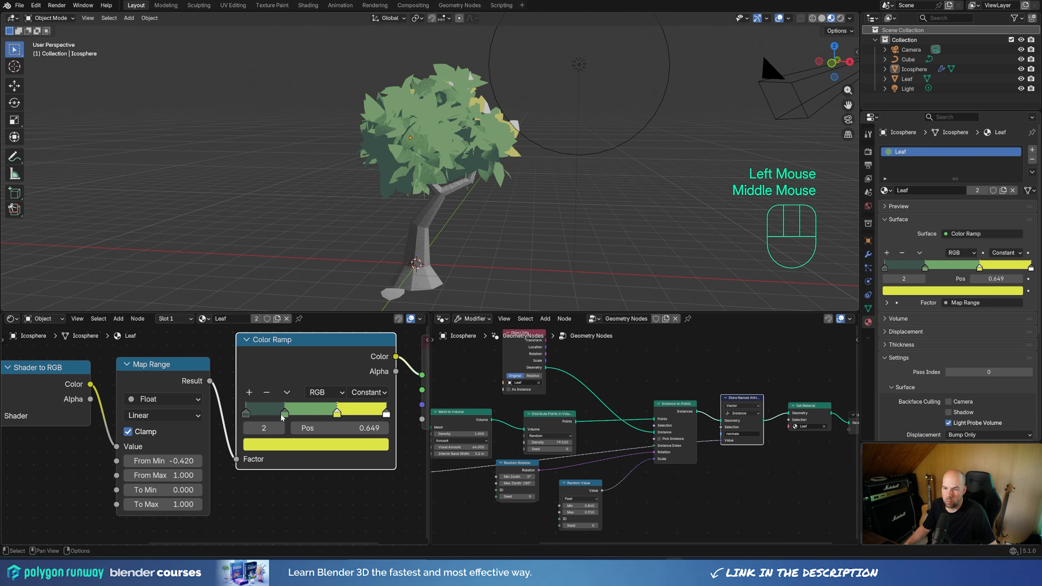
Step: Move the ramp's third stop to 0.550 and its fourth to 0.832, coloring the fourth pale yellow (about #FFF0A2FF)
{"action": "left_click_drag", "start_coordinate": [282, 417], "coordinate": [322, 419]}
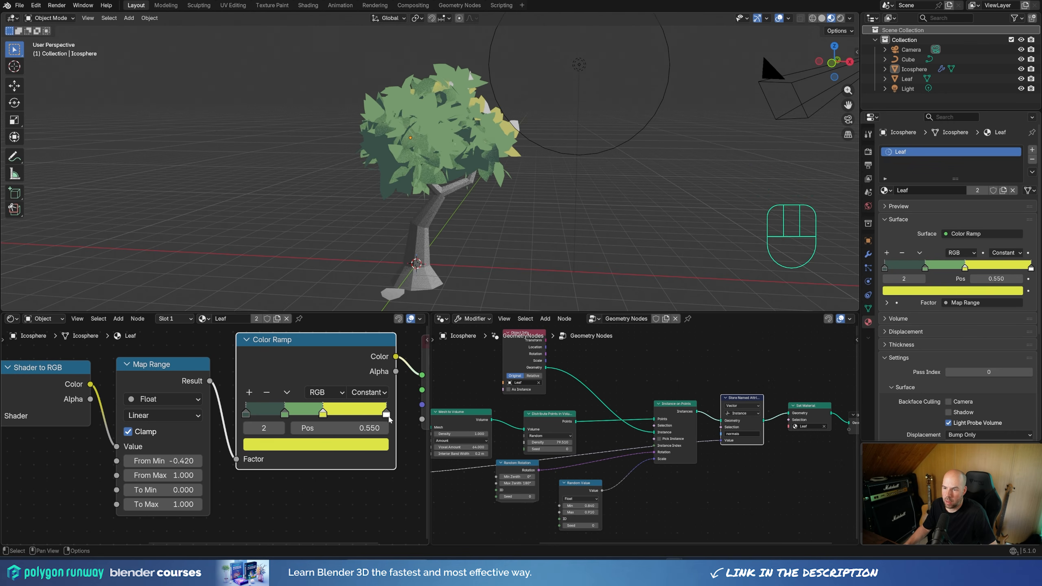
{"action": "left_click_drag", "start_coordinate": [386, 415], "coordinate": [364, 418]}
{"action": "left_click", "coordinate": [308, 446]}
{"action": "left_click_drag", "start_coordinate": [282, 275], "coordinate": [287, 277]}
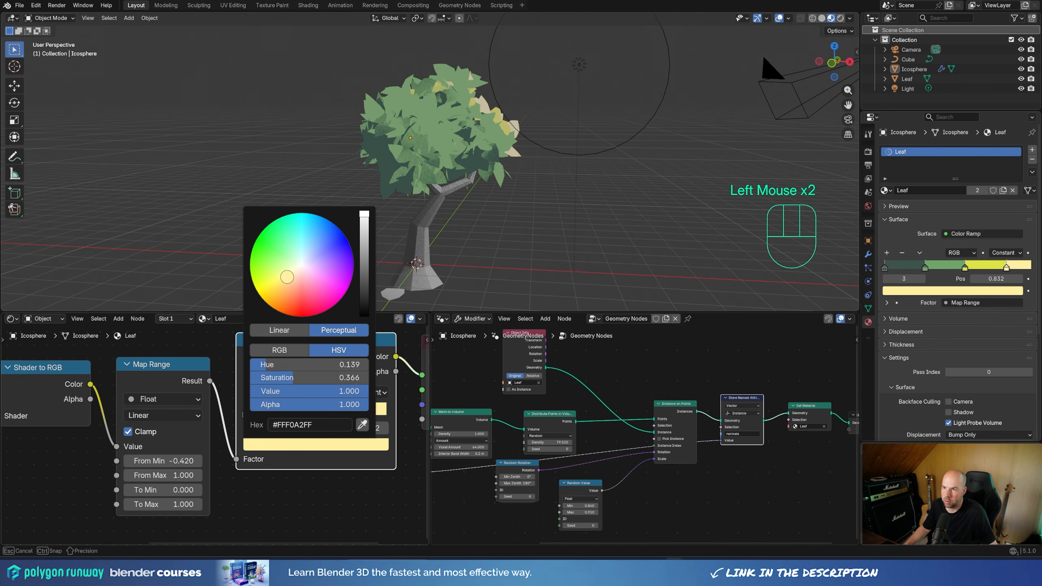
{"action": "middle_click_drag", "start_coordinate": [457, 144], "coordinate": [417, 143]}
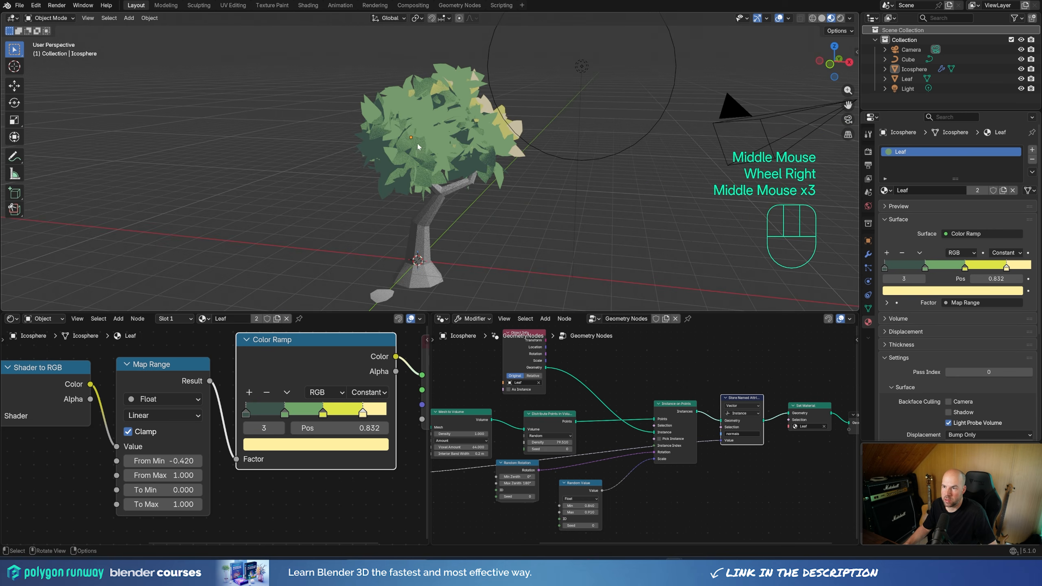
Step: Select the tree trunk and shade it smooth
{"action": "left_click", "coordinate": [426, 228]}
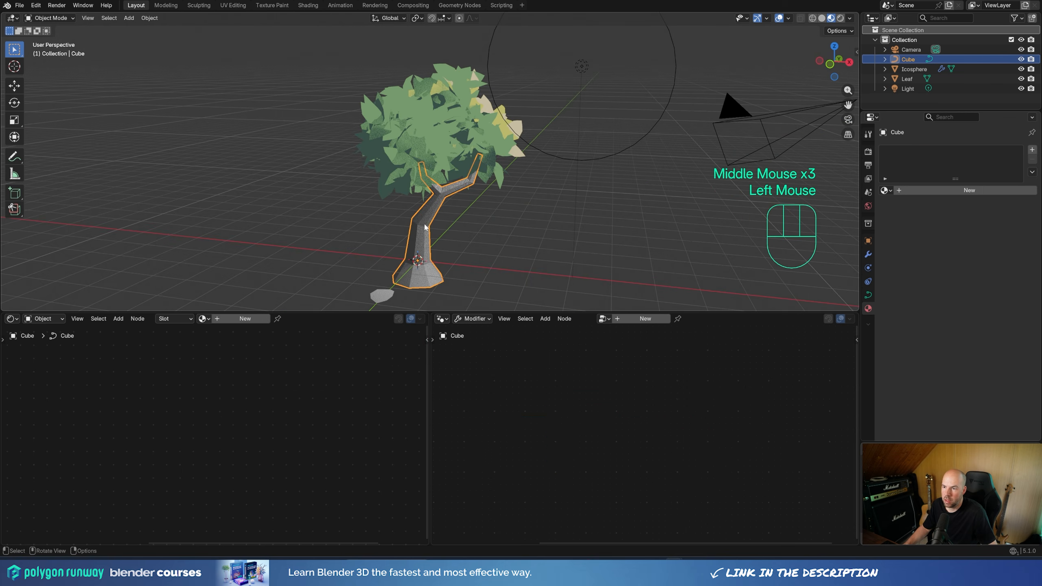
{"action": "right_click", "coordinate": [427, 222]}
{"action": "left_click", "coordinate": [425, 221]}
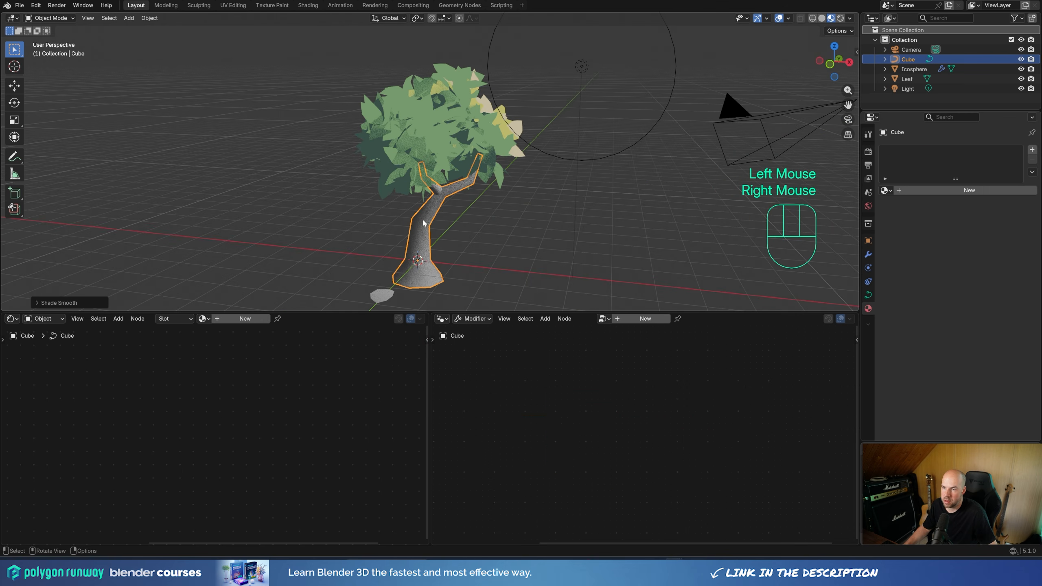
Step: Assign the Leaf material to the trunk as an independent copy and rename the copy Tree
{"action": "left_click", "coordinate": [885, 190]}
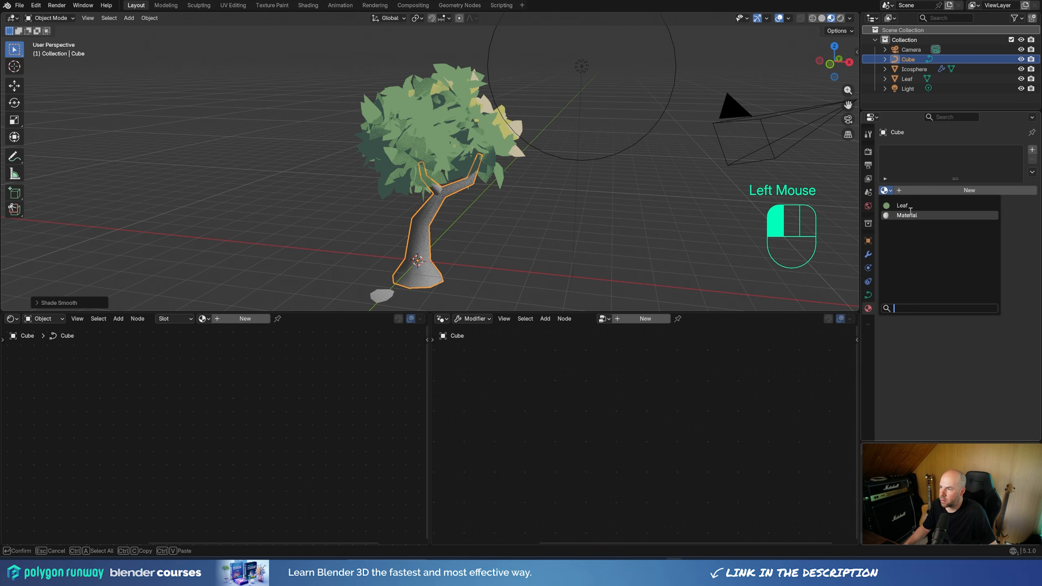
{"action": "left_click", "coordinate": [910, 204]}
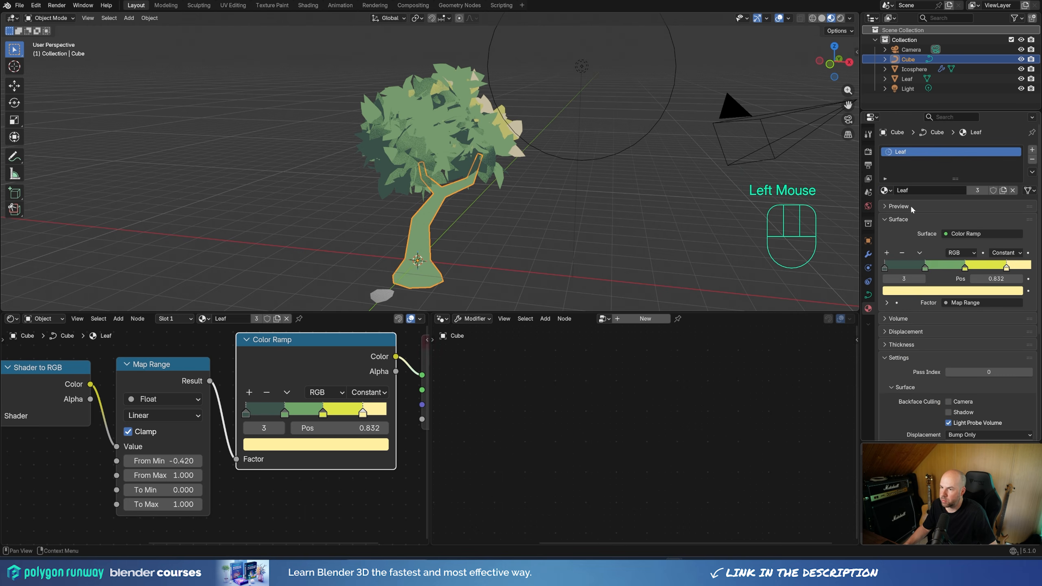
{"action": "left_click", "coordinate": [1003, 191]}
{"action": "double_click", "coordinate": [899, 152]}
{"action": "type", "text": "Tree"}
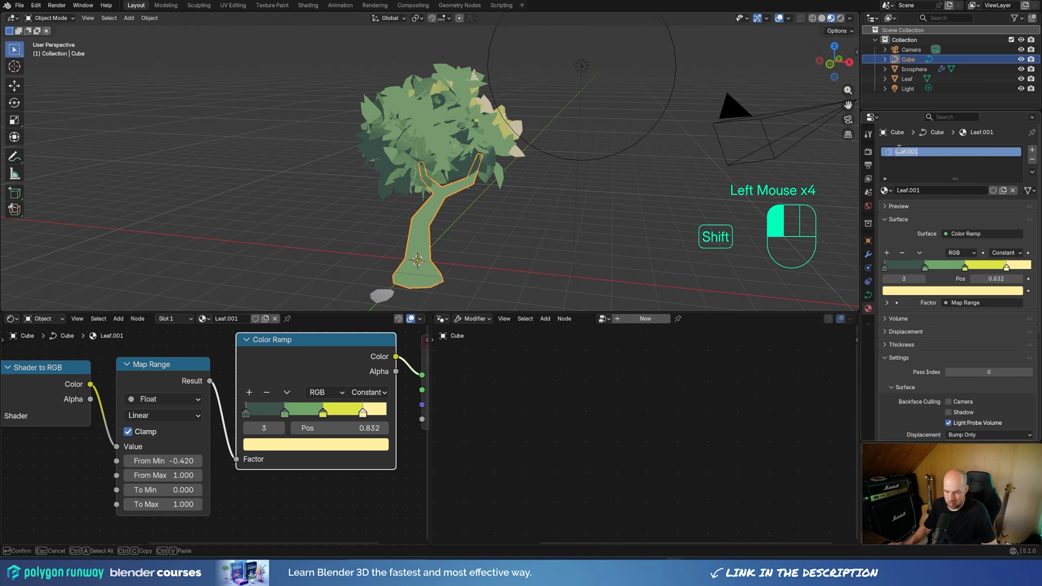
{"action": "key", "text": "Return"}
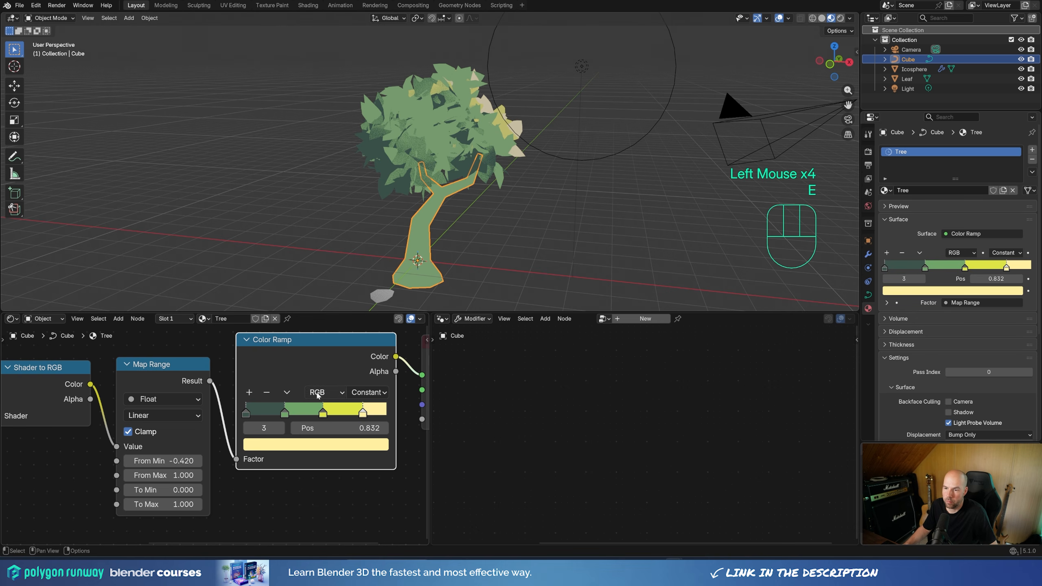
Step: Color the Tree ramp's first stop very dark reddish brown and its second stop medium brown (#66392BFF)
{"action": "left_click", "coordinate": [246, 413]}
{"action": "left_click", "coordinate": [288, 445]}
{"action": "mouse_move", "coordinate": [303, 291]}
{"action": "left_mouse_down"}
{"action": "mouse_move", "coordinate": [286, 289]}
{"action": "mouse_move", "coordinate": [299, 303]}
{"action": "left_mouse_up"}
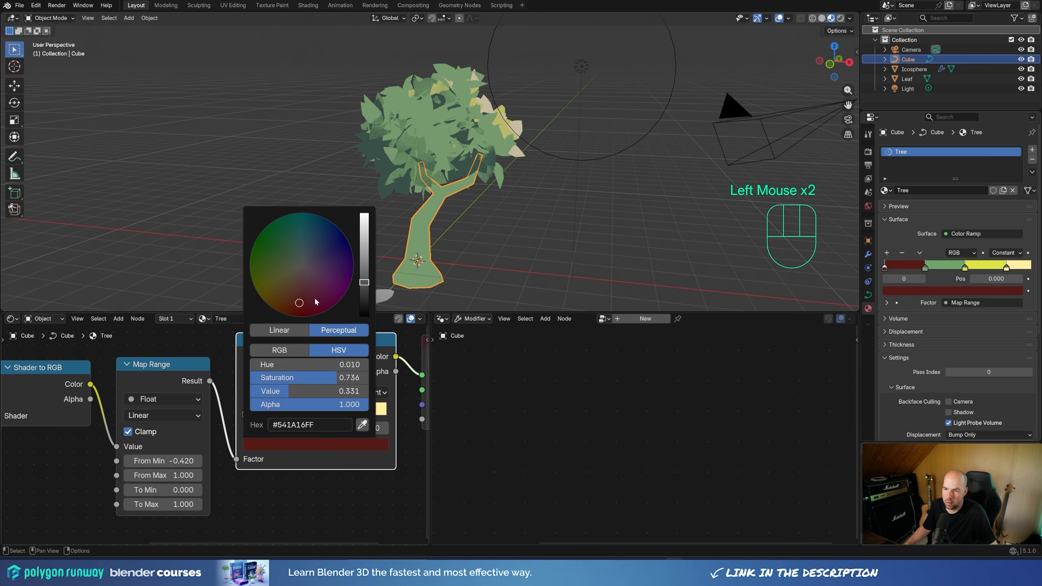
{"action": "left_click_drag", "start_coordinate": [364, 282], "coordinate": [359, 299]}
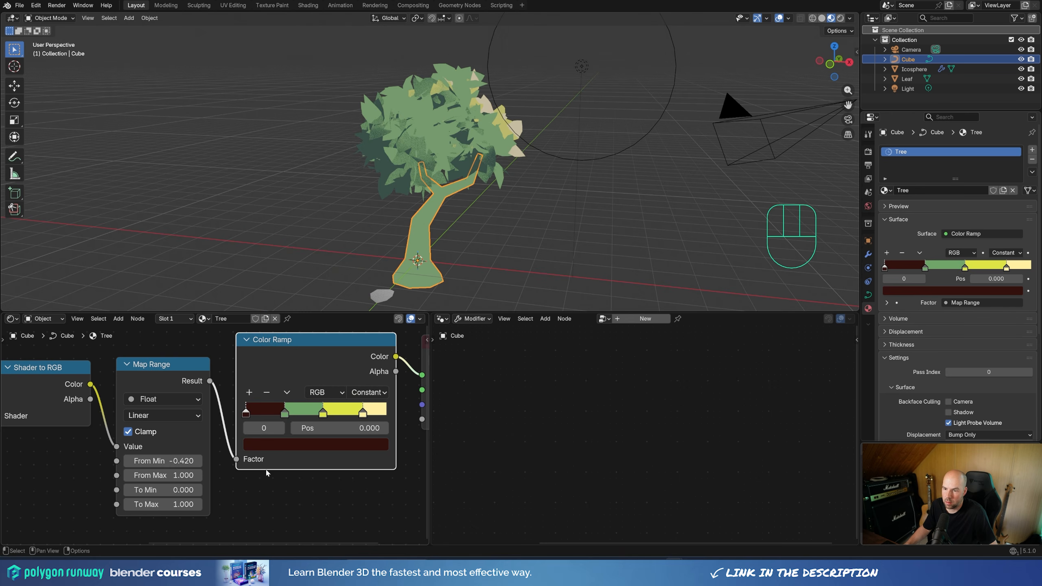
{"action": "double_click", "coordinate": [285, 413]}
{"action": "left_click_drag", "start_coordinate": [289, 263], "coordinate": [291, 293]}
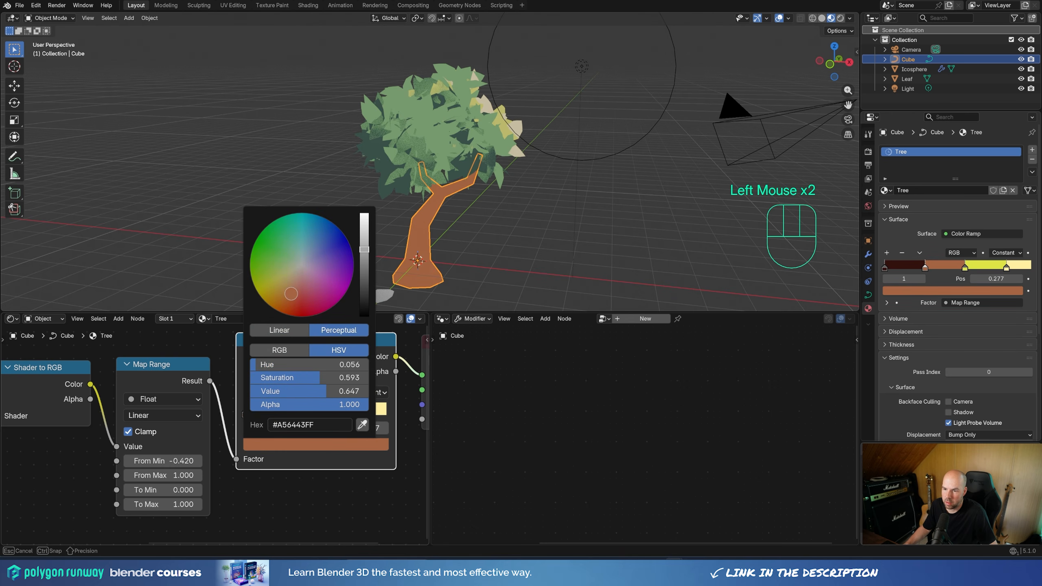
{"action": "left_click_drag", "start_coordinate": [358, 258], "coordinate": [360, 283]}
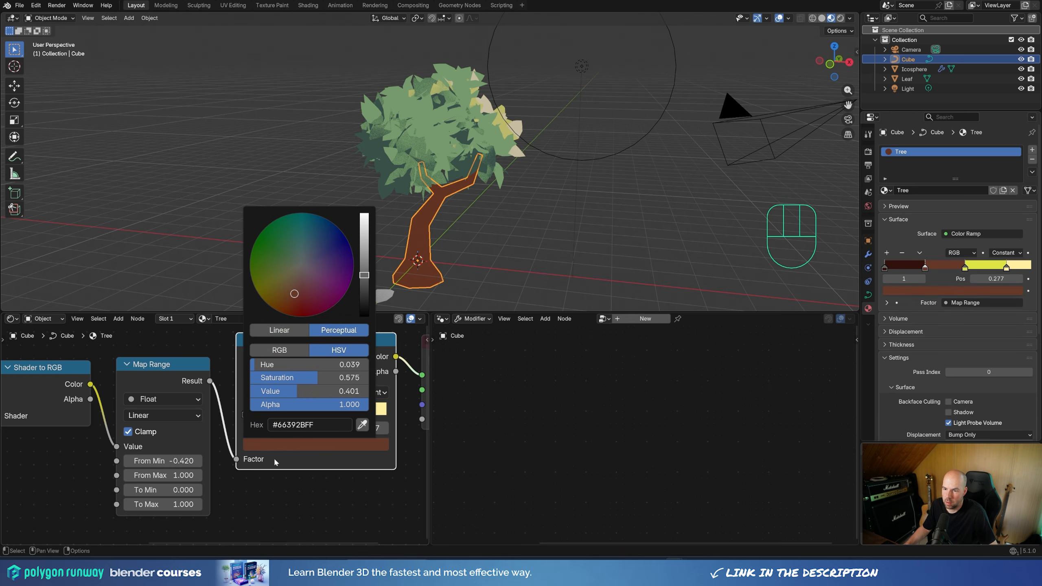
Step: Color the Tree ramp's third stop light orange-tan
{"action": "left_click", "coordinate": [323, 412]}
{"action": "left_click", "coordinate": [317, 446]}
{"action": "left_click_drag", "start_coordinate": [288, 274], "coordinate": [284, 288]}
Step: Delete the Attribute node holding the normals from the Tree material
{"action": "middle_click_drag", "start_coordinate": [82, 474], "coordinate": [135, 469]}
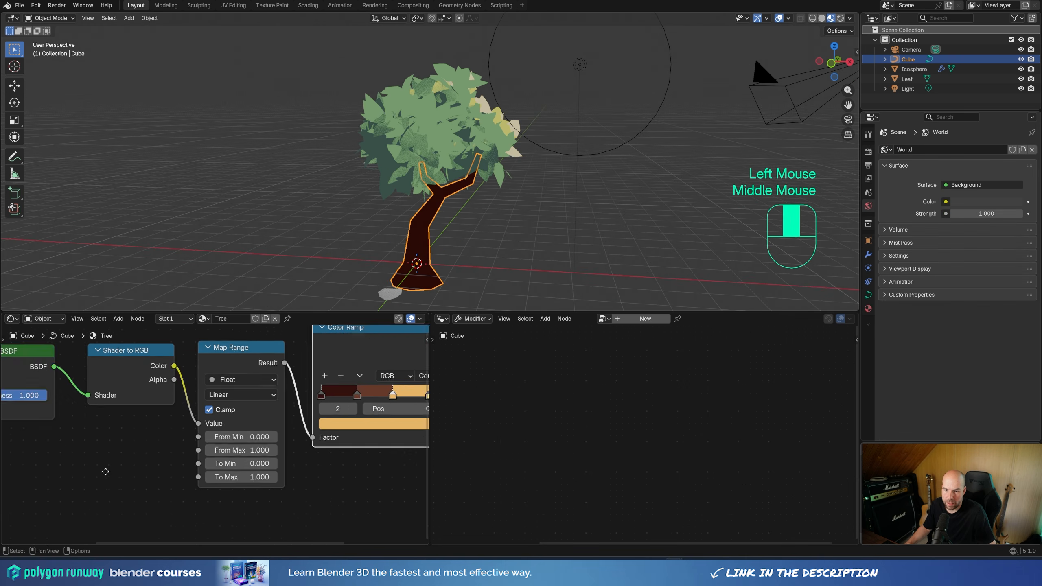
{"action": "scroll", "coordinate": [123, 469], "scroll_direction": "down", "scroll_amount": 2}
{"action": "middle_click_drag", "start_coordinate": [86, 464], "coordinate": [232, 464]}
{"action": "left_click", "coordinate": [167, 379]}
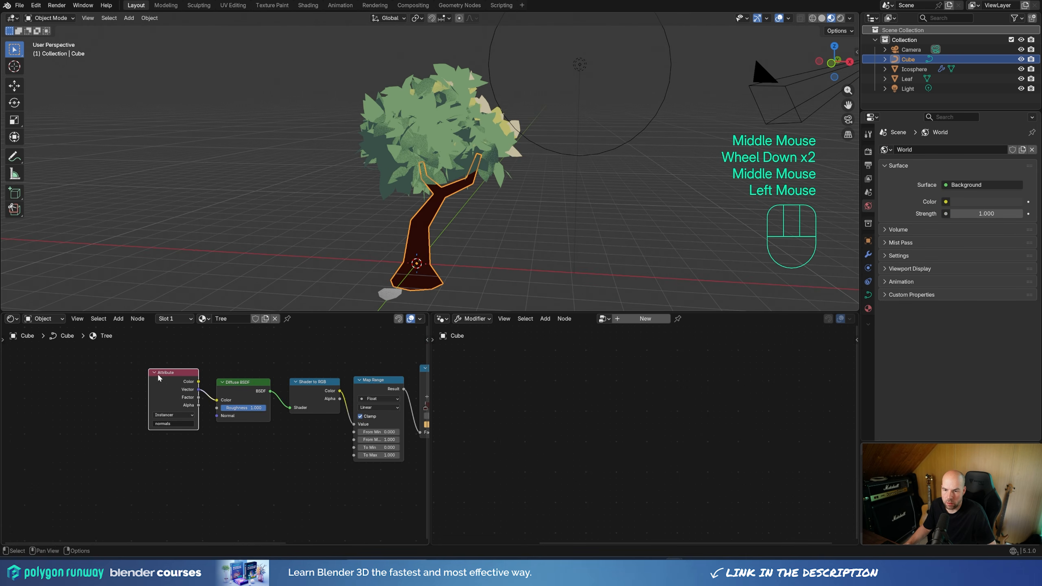
{"action": "key", "text": "x"}
{"action": "middle_click_drag", "start_coordinate": [316, 460], "coordinate": [116, 468]}
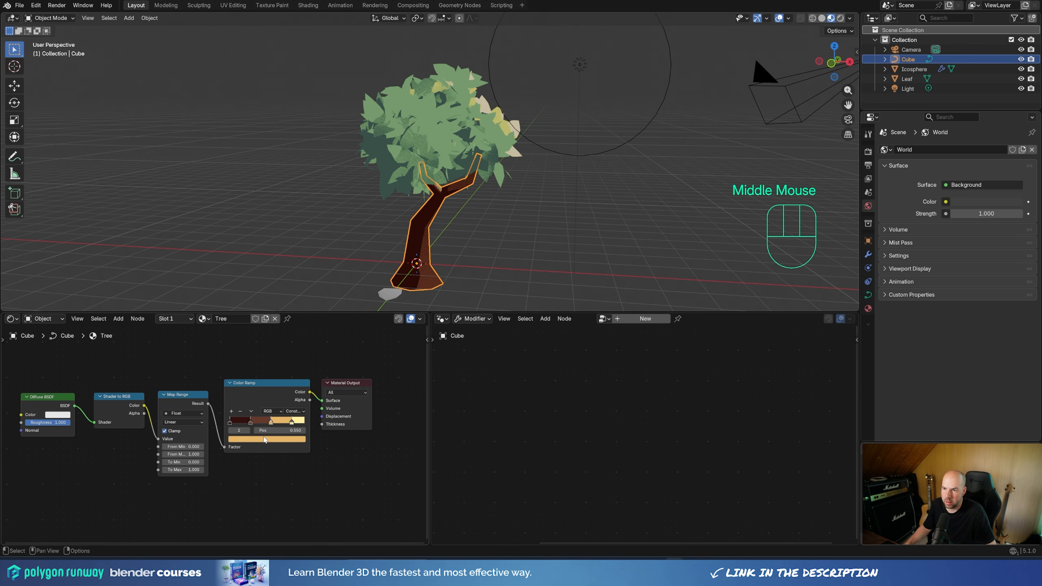
{"action": "scroll", "coordinate": [264, 439], "scroll_direction": "up", "scroll_amount": 2}
{"action": "left_click_drag", "start_coordinate": [172, 452], "coordinate": [135, 463], "text": "shift"}
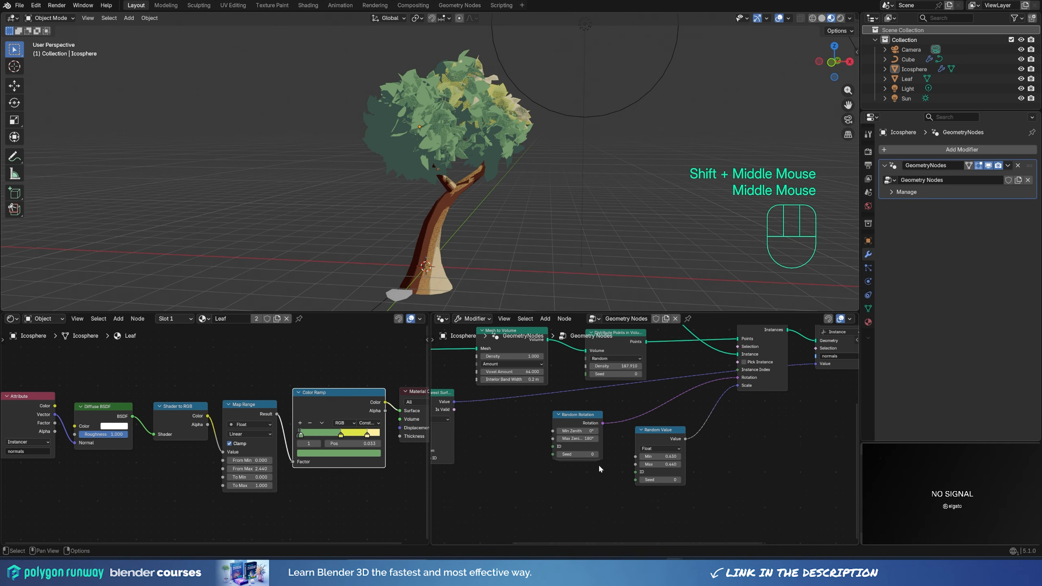
Step: Adjust the brightness of the world background color
{"action": "left_click", "coordinate": [488, 135]}
{"action": "left_click", "coordinate": [555, 210]}
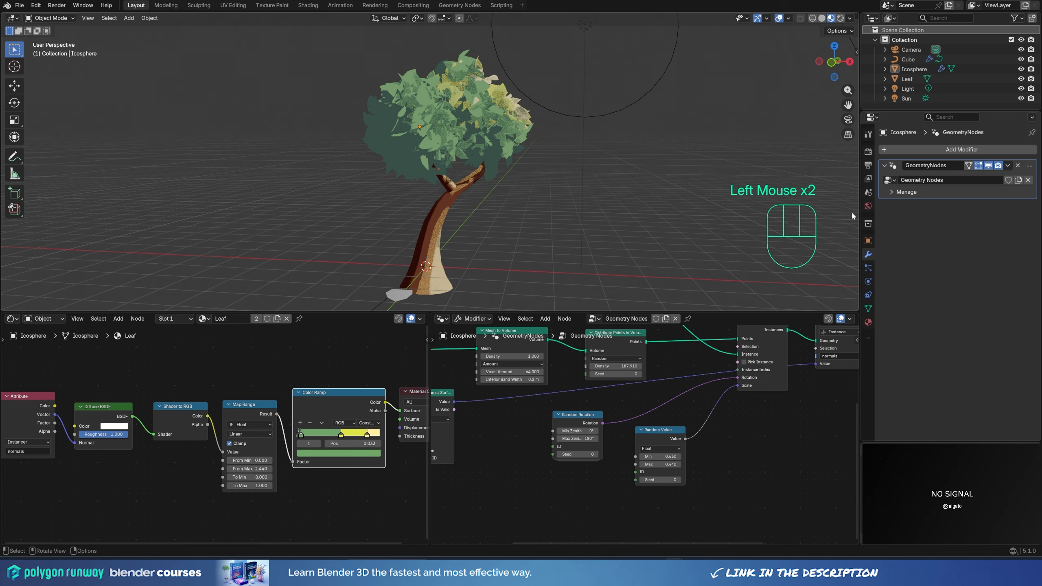
{"action": "left_click", "coordinate": [867, 206]}
{"action": "left_click", "coordinate": [997, 200]}
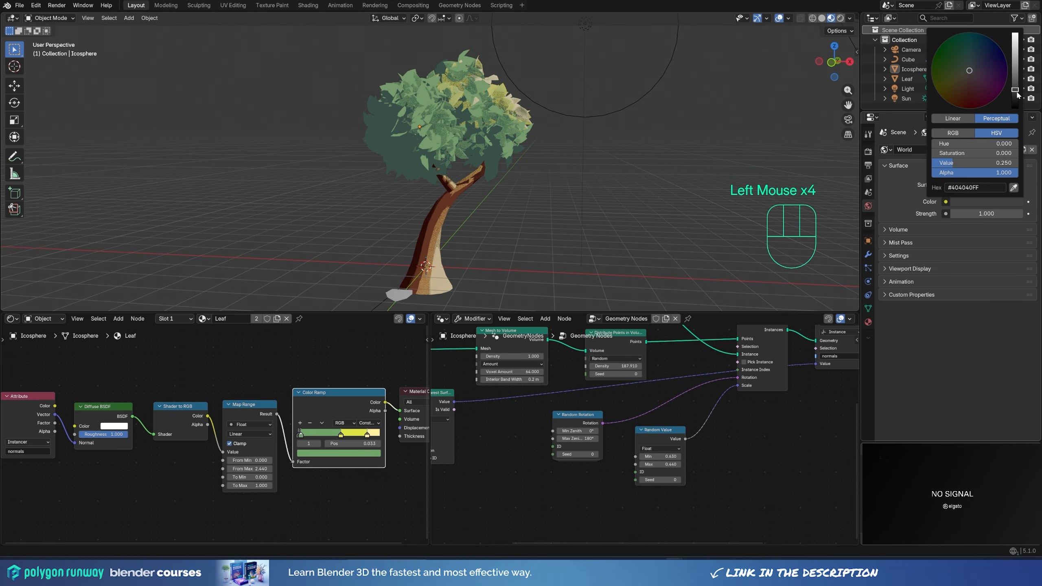
{"action": "left_click_drag", "start_coordinate": [1015, 92], "coordinate": [1015, 87]}
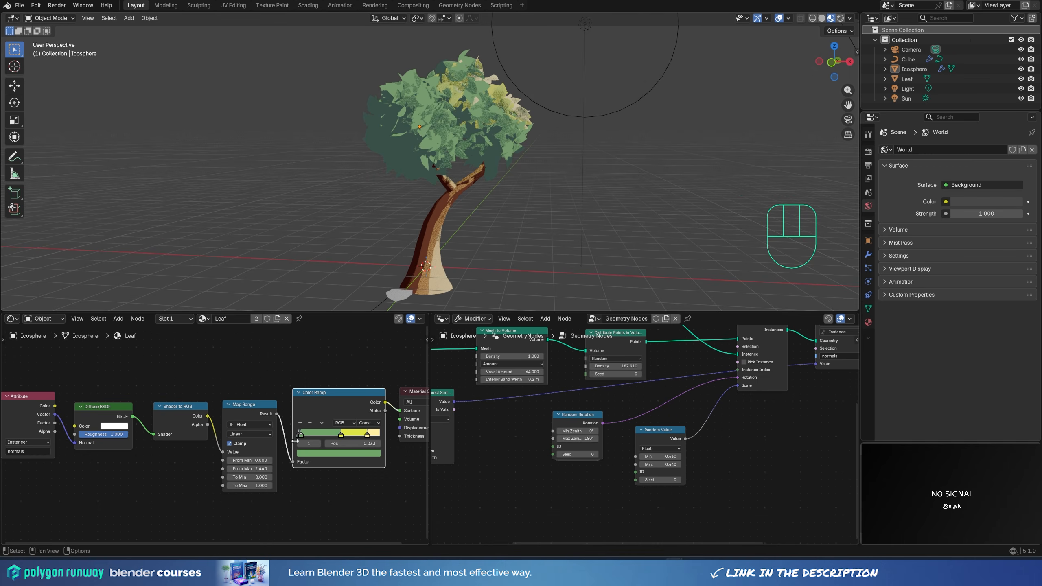
Step: Try moving the leaf ramp's second stop to 0.081 and lowering the Map Range's From Max
{"action": "left_click_drag", "start_coordinate": [301, 435], "coordinate": [306, 441]}
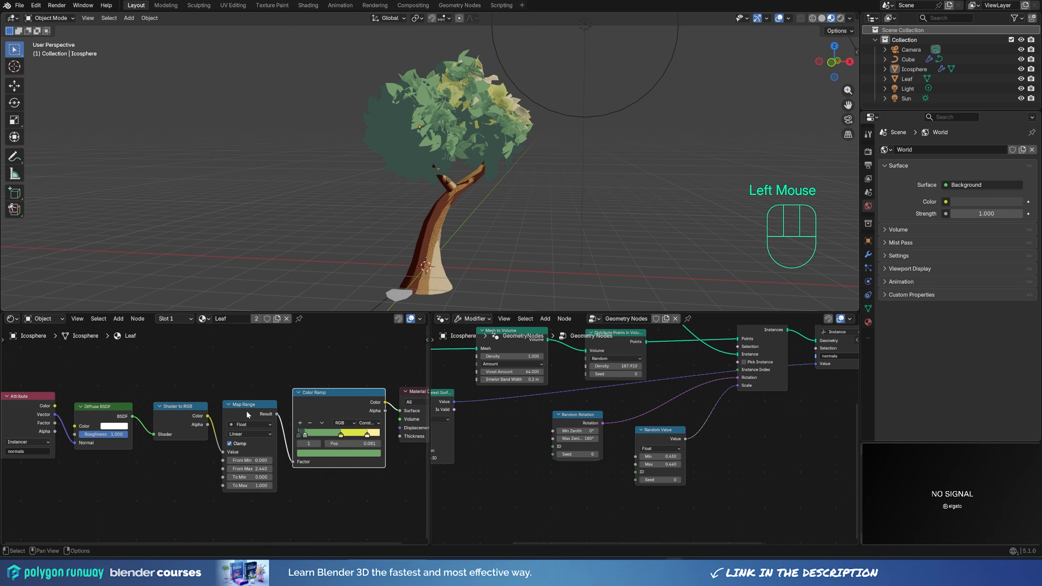
{"action": "left_click_drag", "start_coordinate": [249, 469], "coordinate": [236, 469], "text": "shift"}
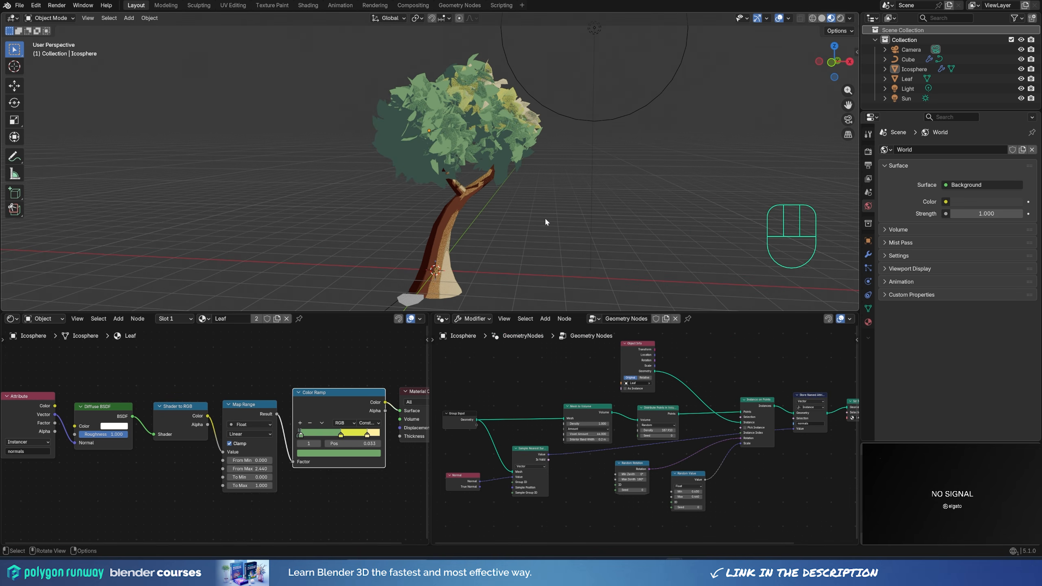